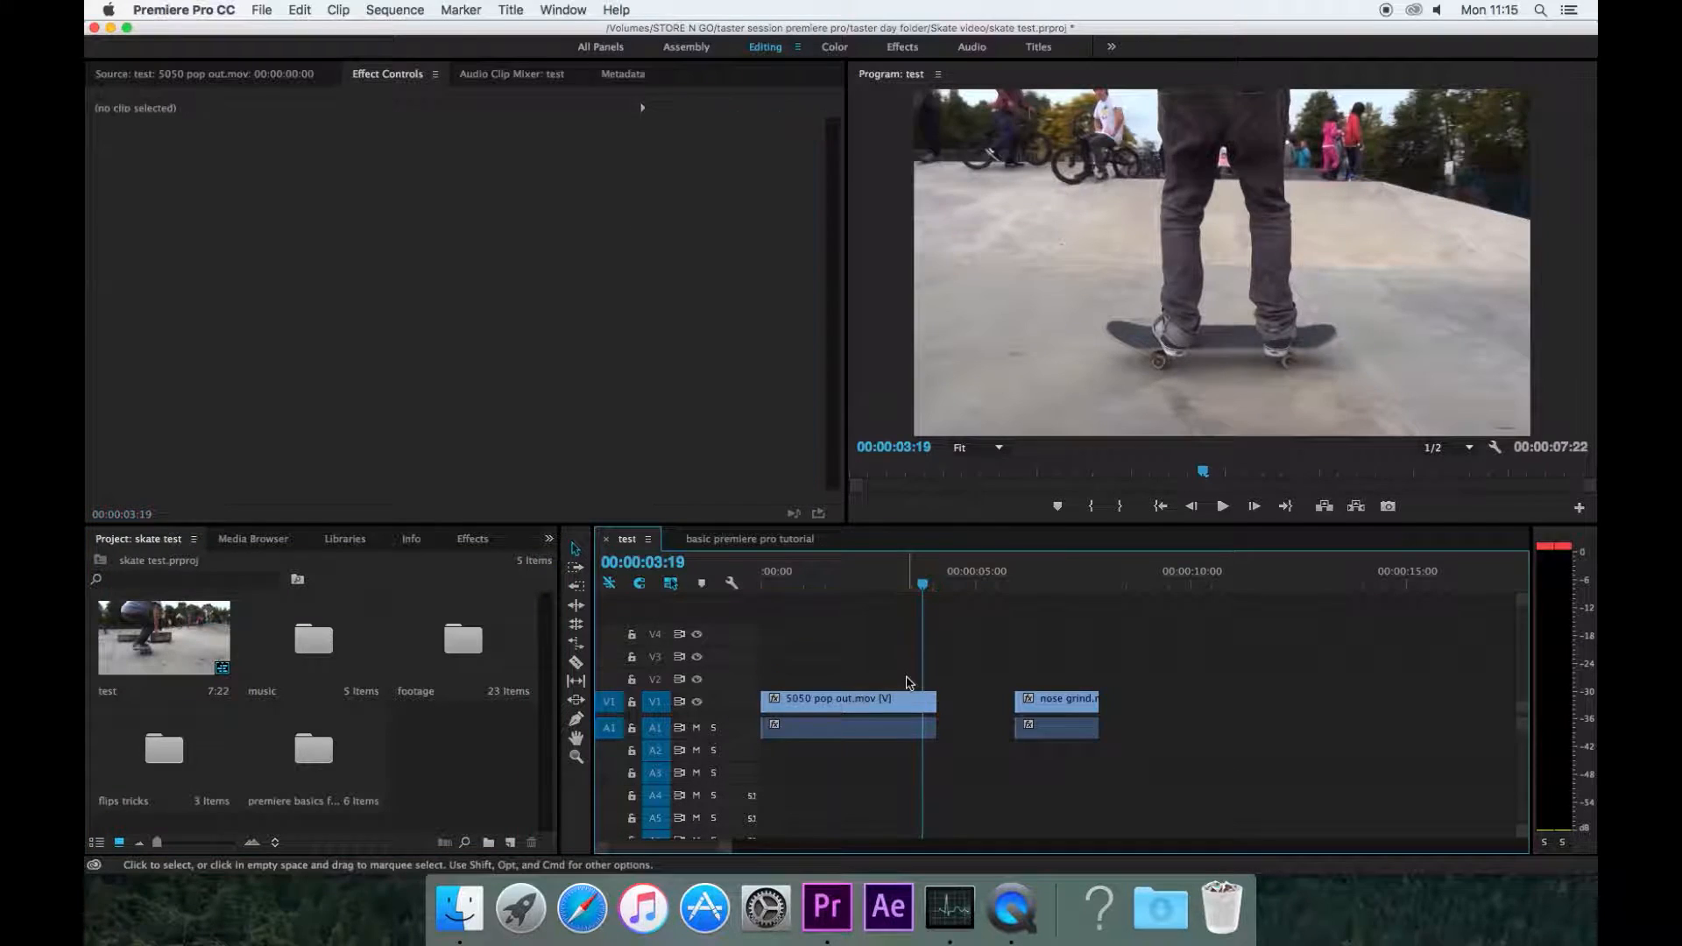
# Switch to Finder and preview the Film Burn Effects Pack #3 and 30.mp4 videos in the AFTER EFFECTS FILES and Overlays folder.
pyautogui.click(459, 908)
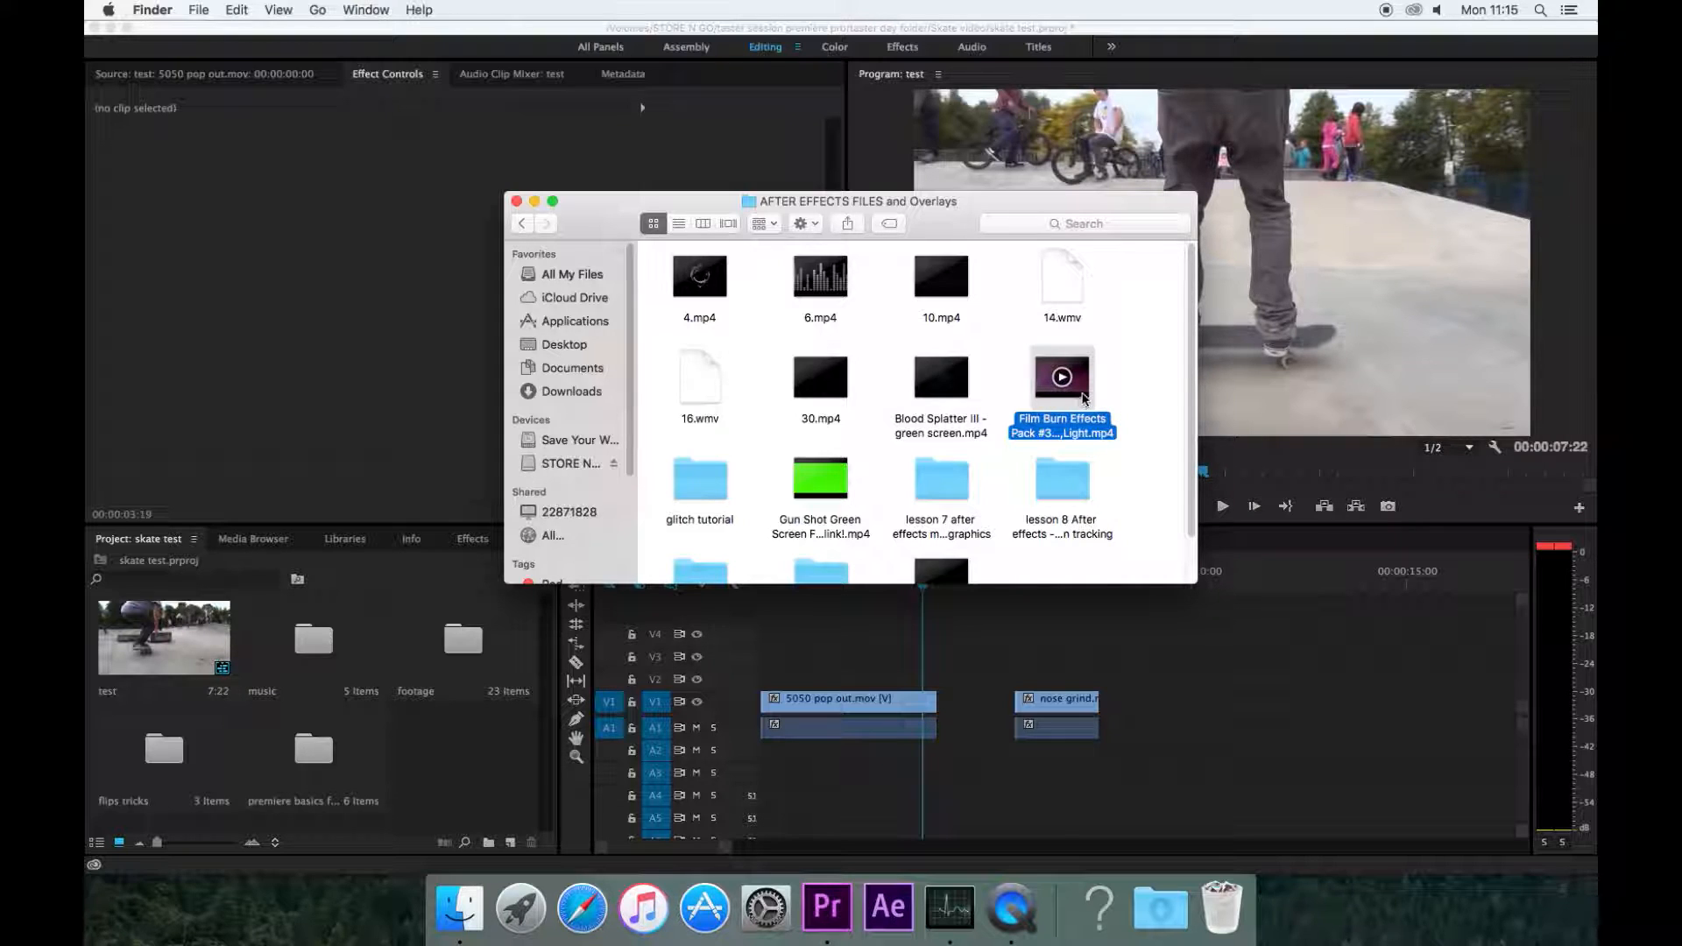
pyautogui.press('space')
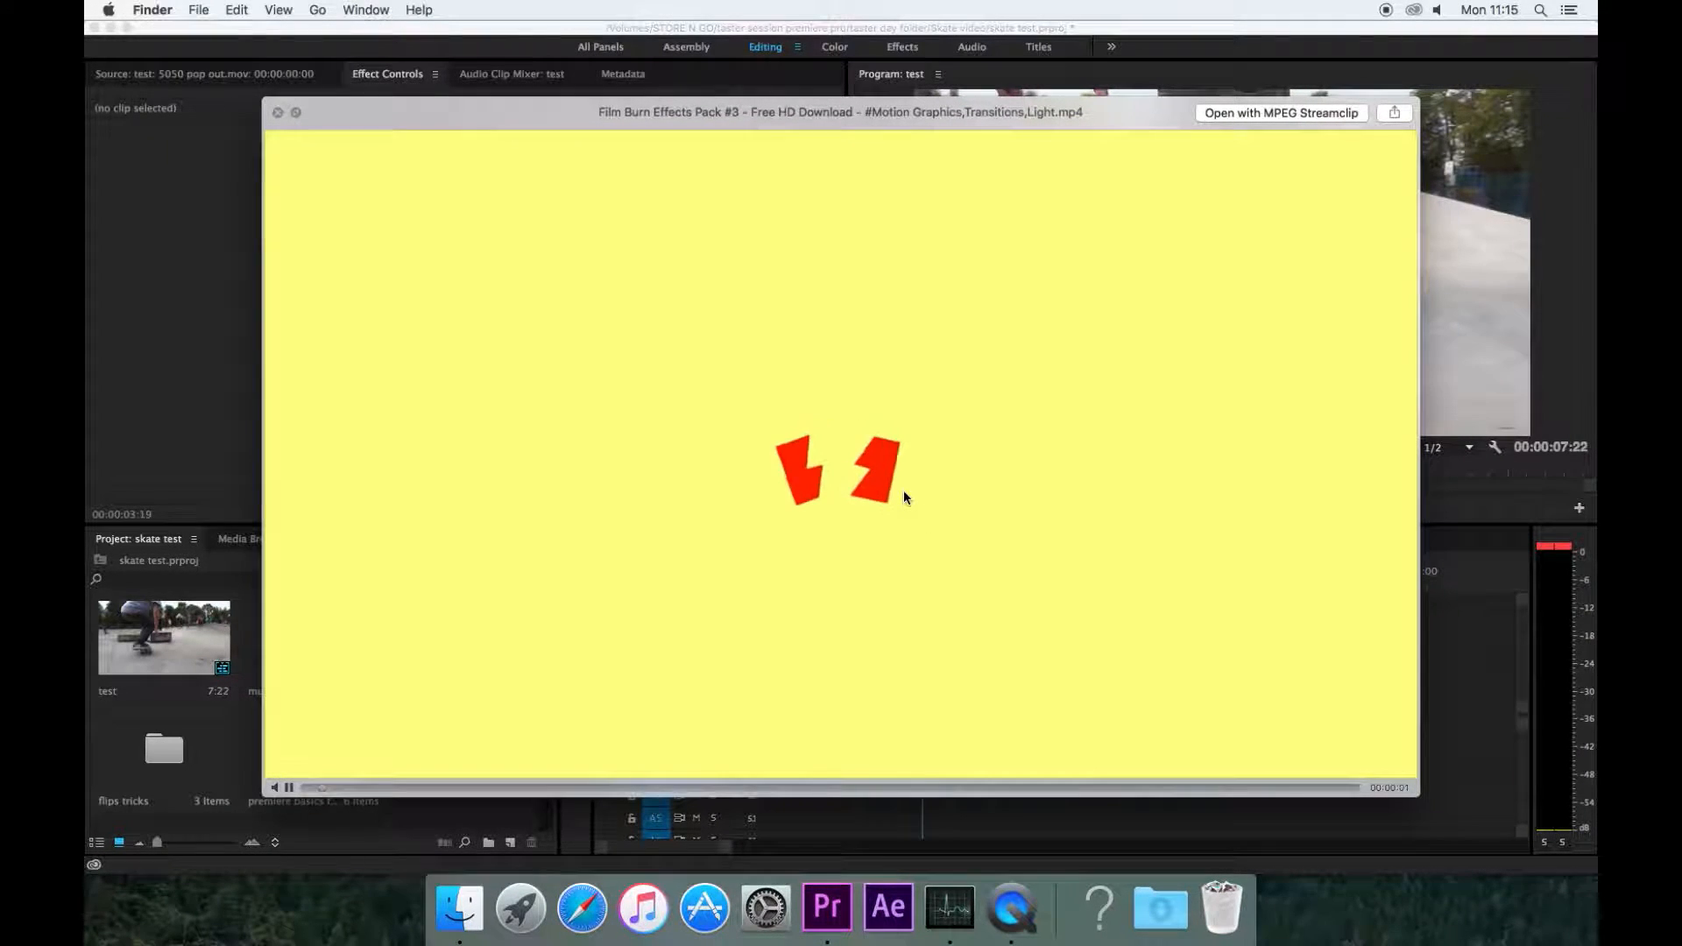
pyautogui.press('XF86AudioRaiseVolume')
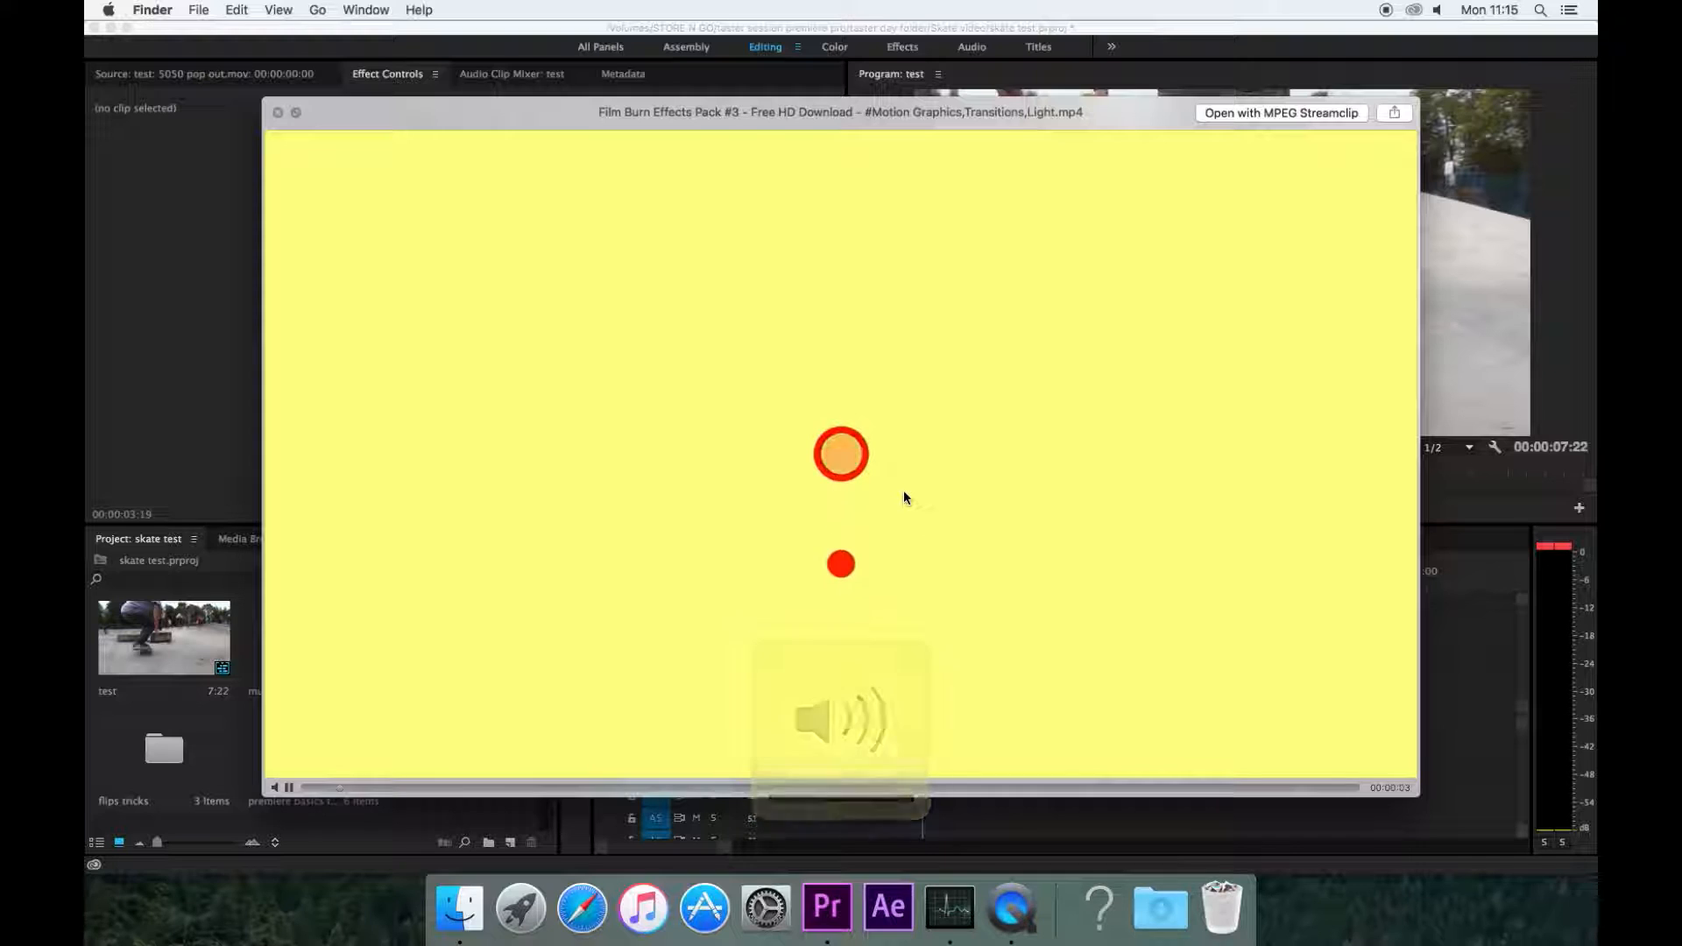
pyautogui.click(577, 787)
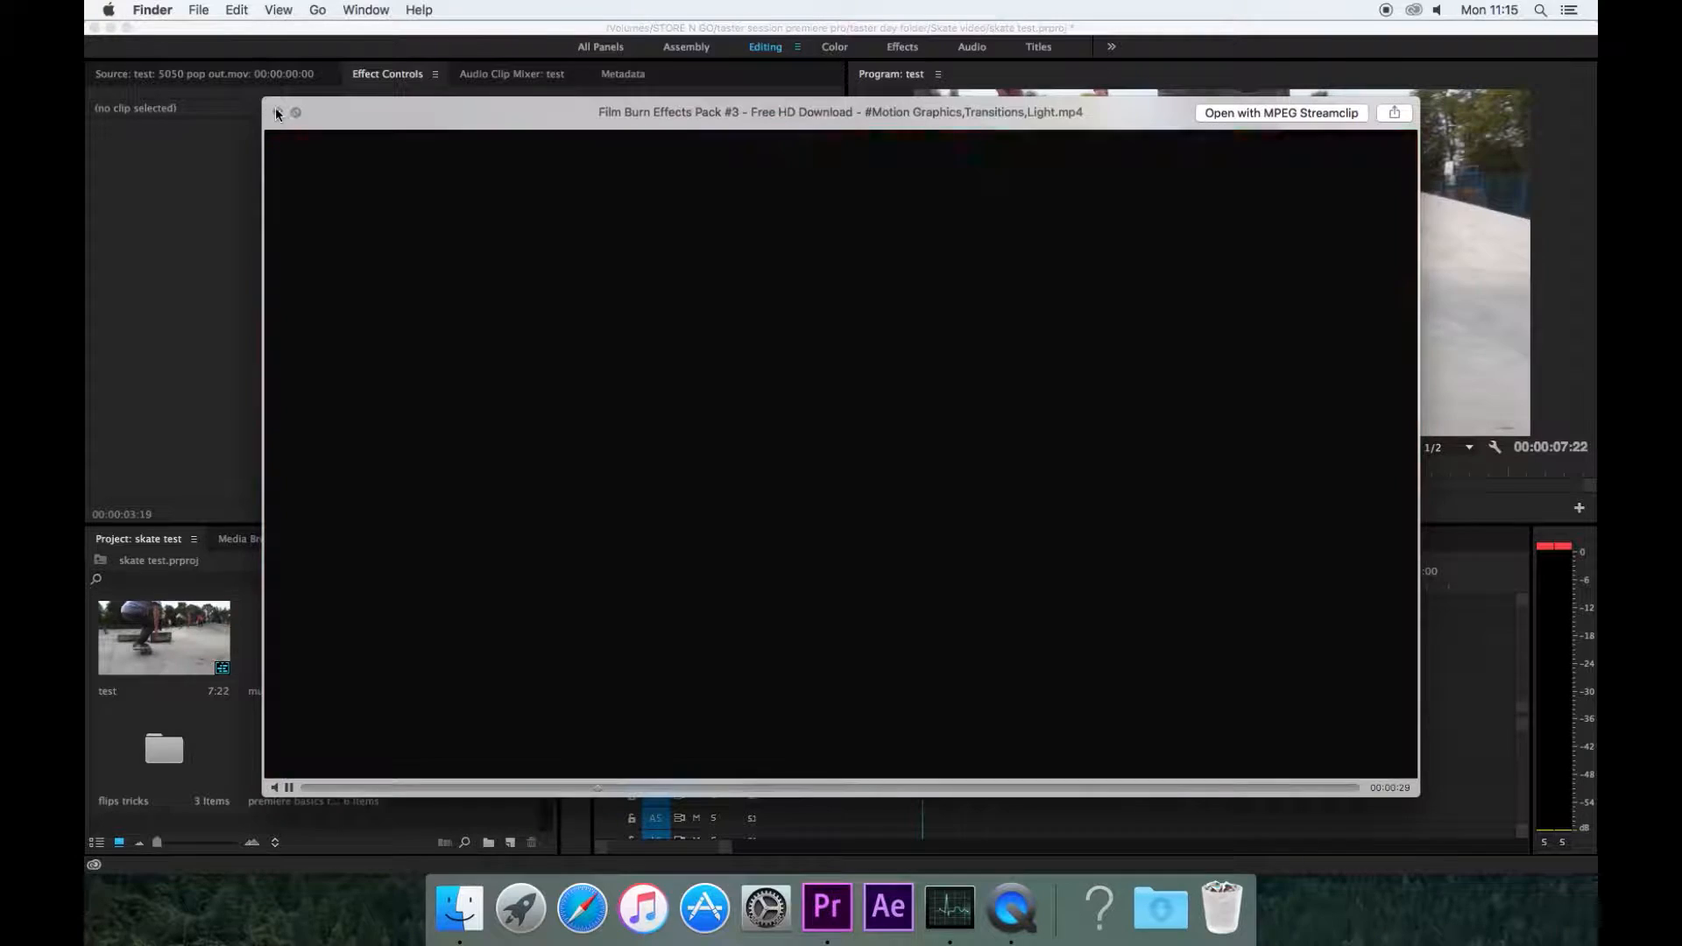
pyautogui.click(276, 112)
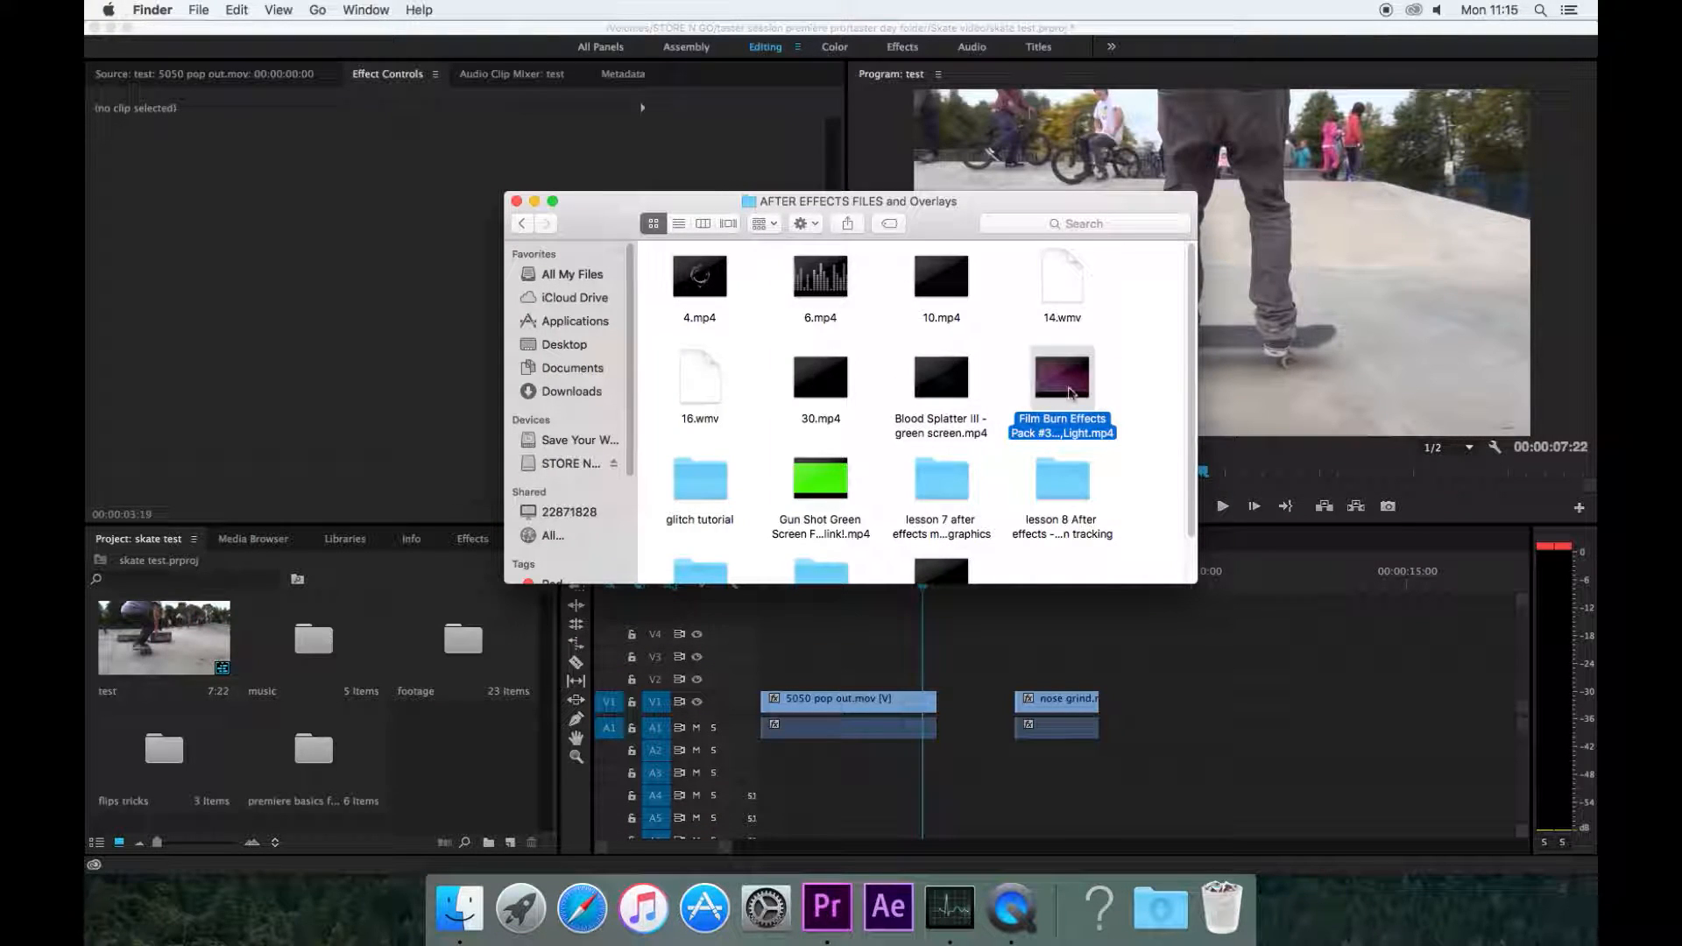
pyautogui.click(843, 375)
pyautogui.press('space')
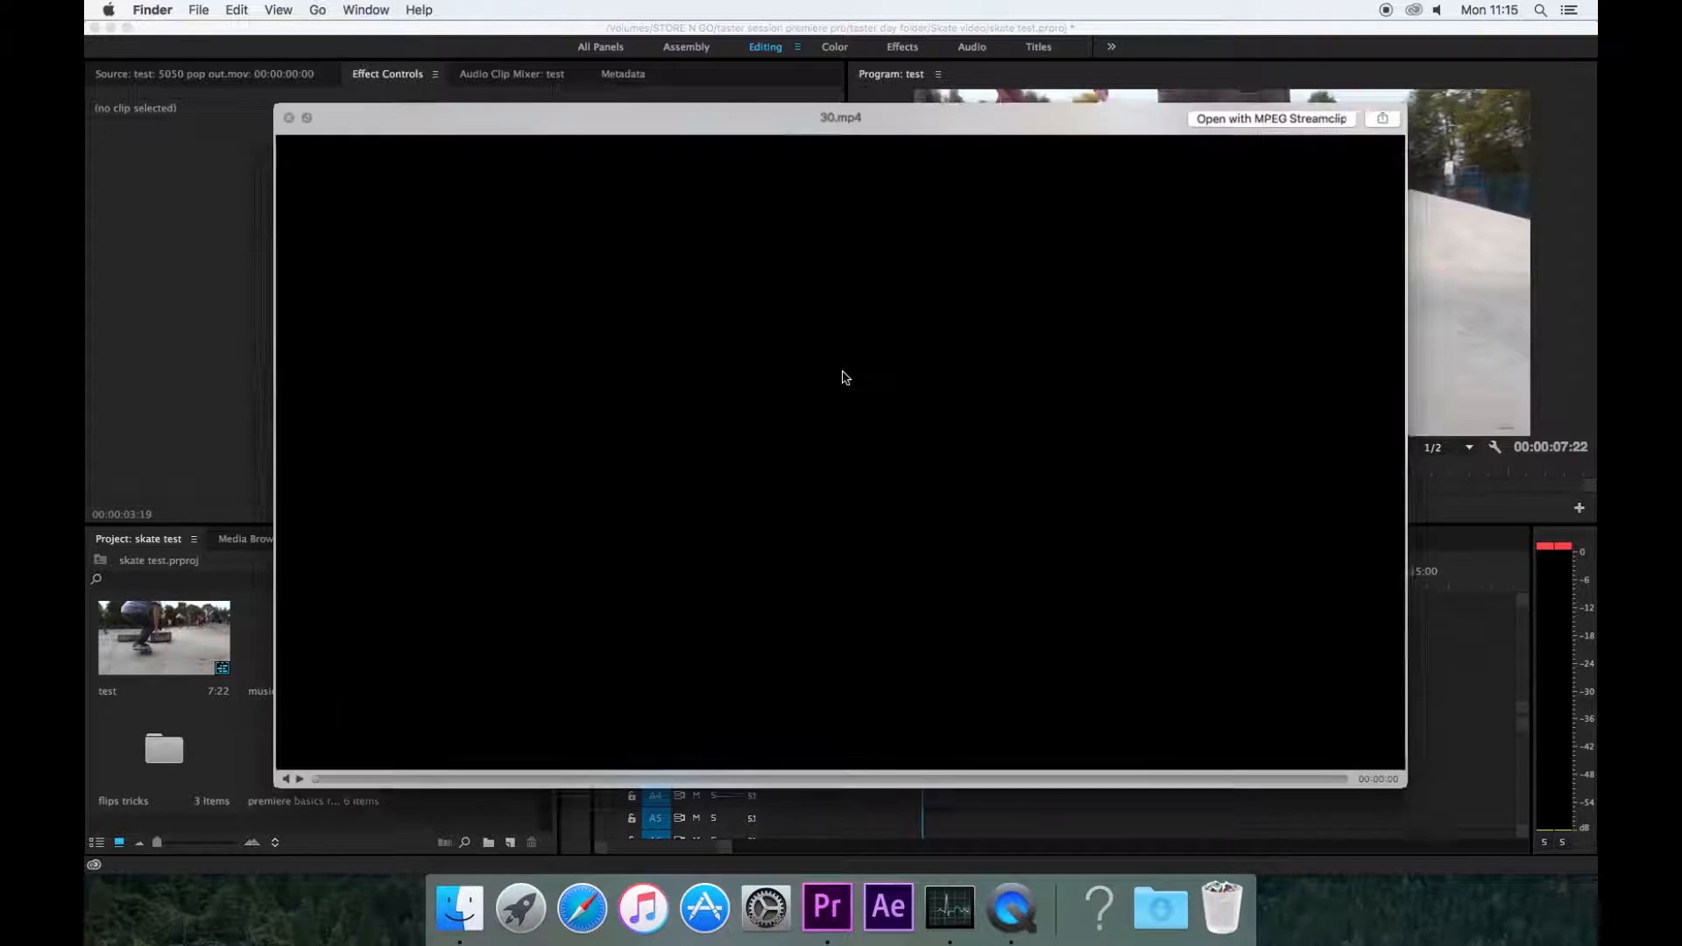
pyautogui.click(556, 784)
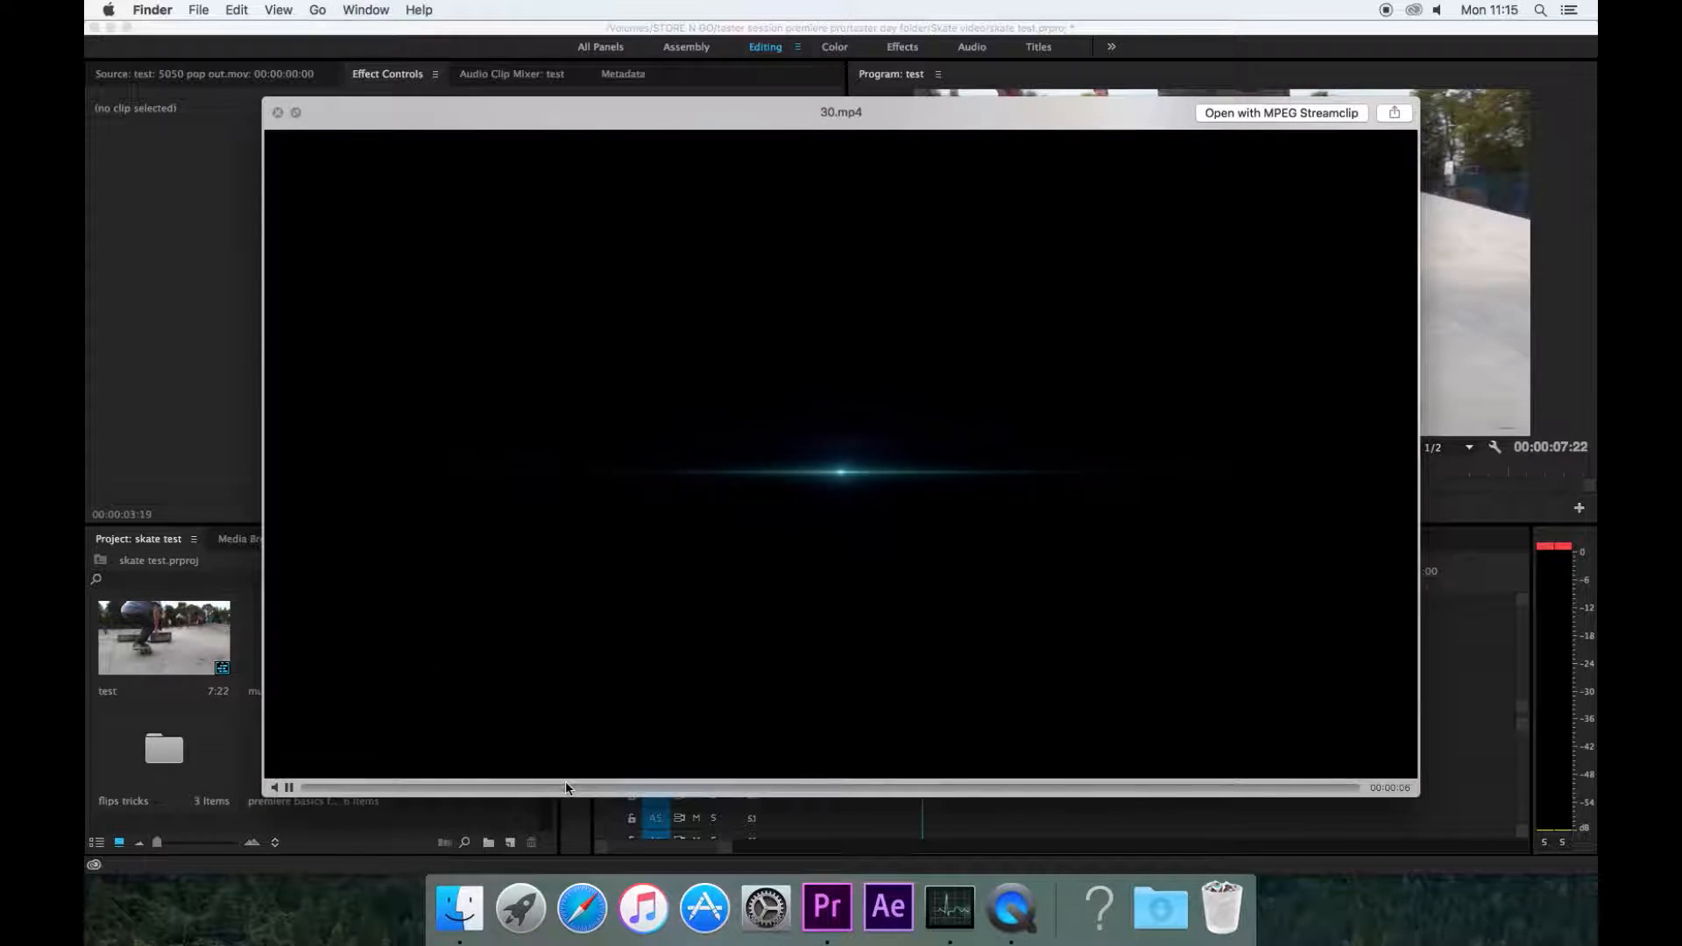
pyautogui.press('space')
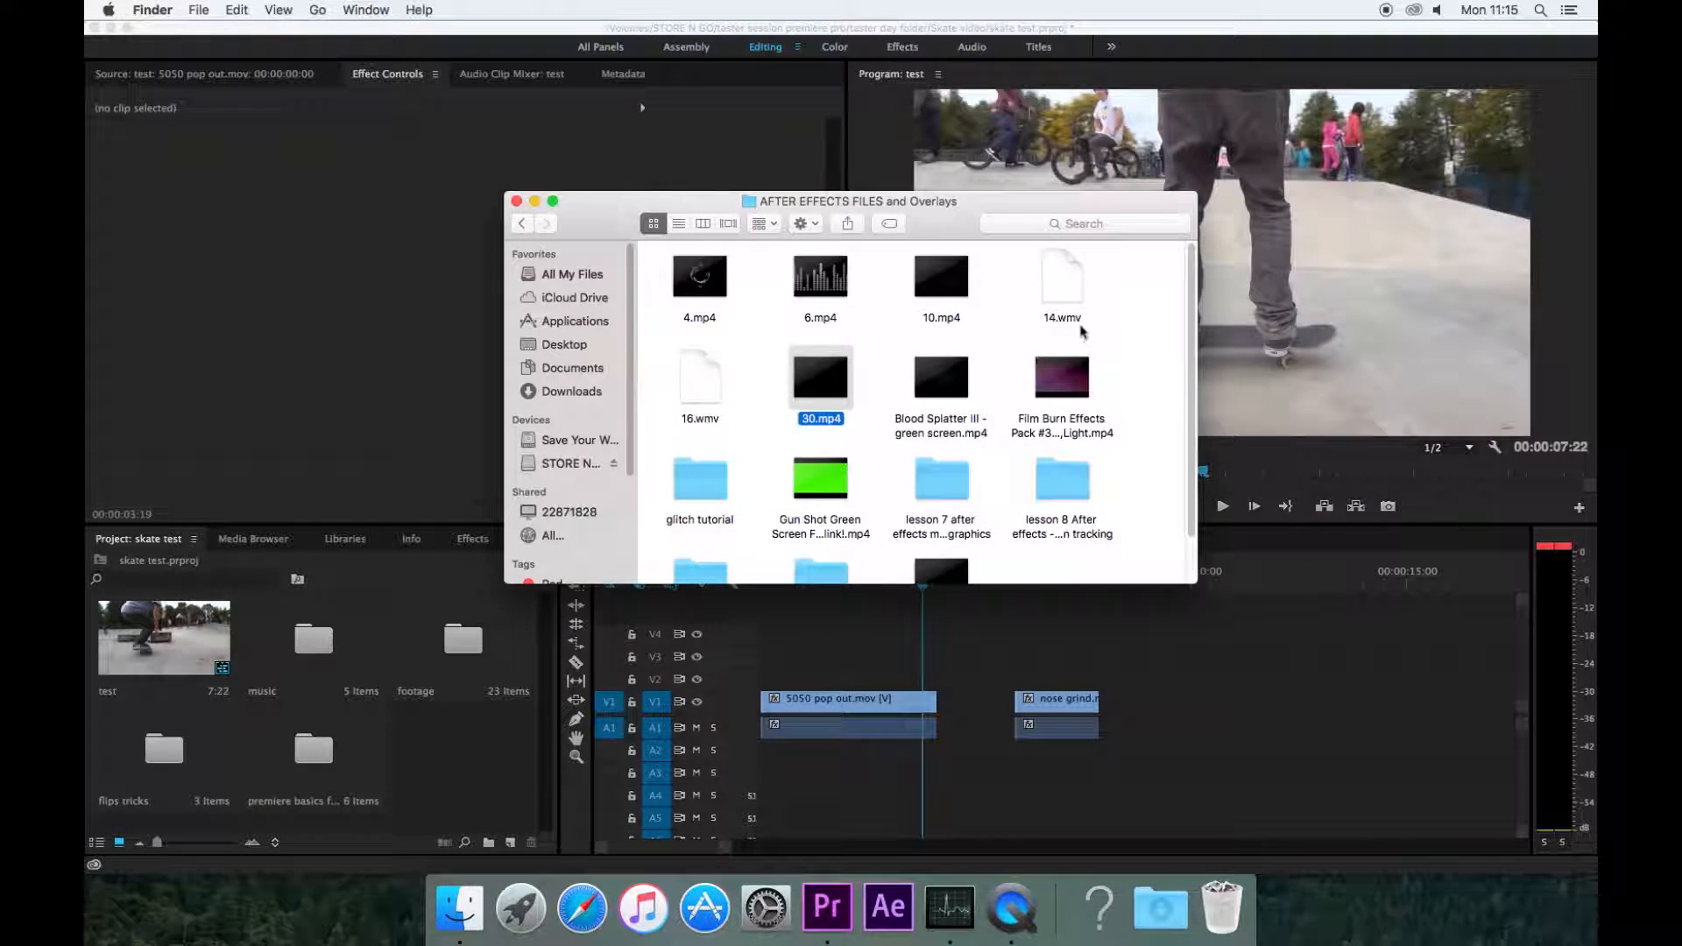
# Import the Film Burn Effects Pack #3 and 30.mp4 videos together into the Premiere Pro skate test project.
pyautogui.click(1065, 375)
pyautogui.keyDown('super'); pyautogui.click(843, 383); pyautogui.keyUp('super')
pyautogui.moveTo(842, 383)
pyautogui.mouseDown()
pyautogui.moveTo(666, 602)
pyautogui.moveTo(434, 768)
pyautogui.mouseUp()
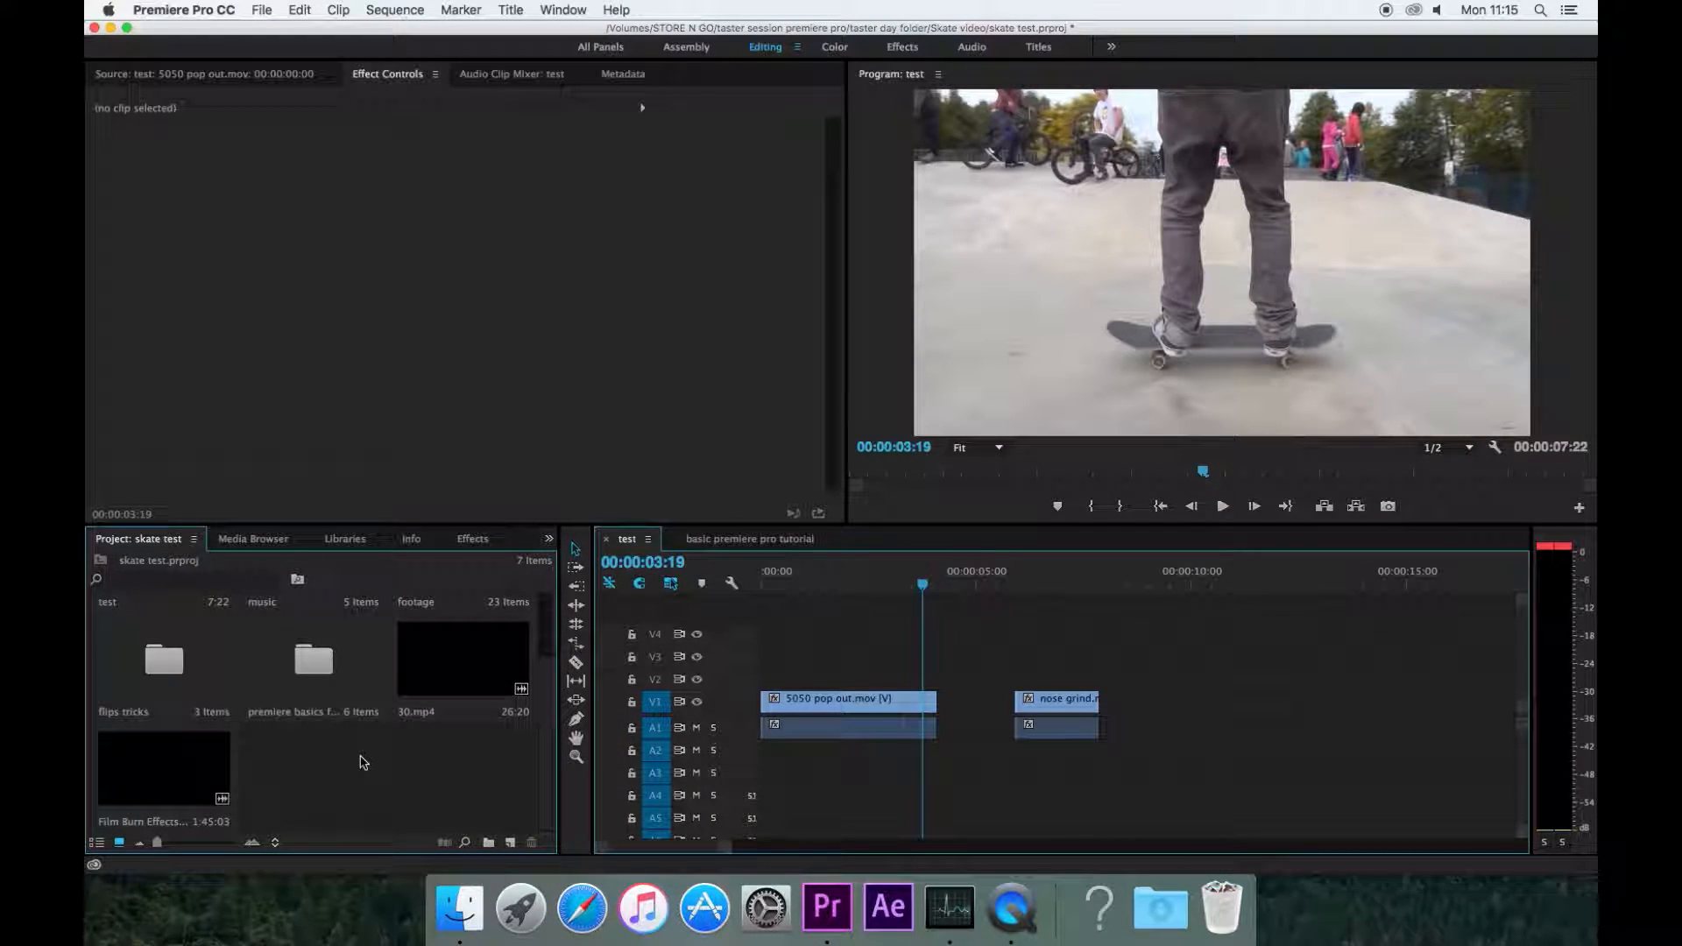
# Open the film burn video as source footage and mark a range from 00:00:19:00 to 00:00:20:01.
pyautogui.doubleClick(145, 768)
pyautogui.moveTo(186, 472); pyautogui.dragTo(222, 472)
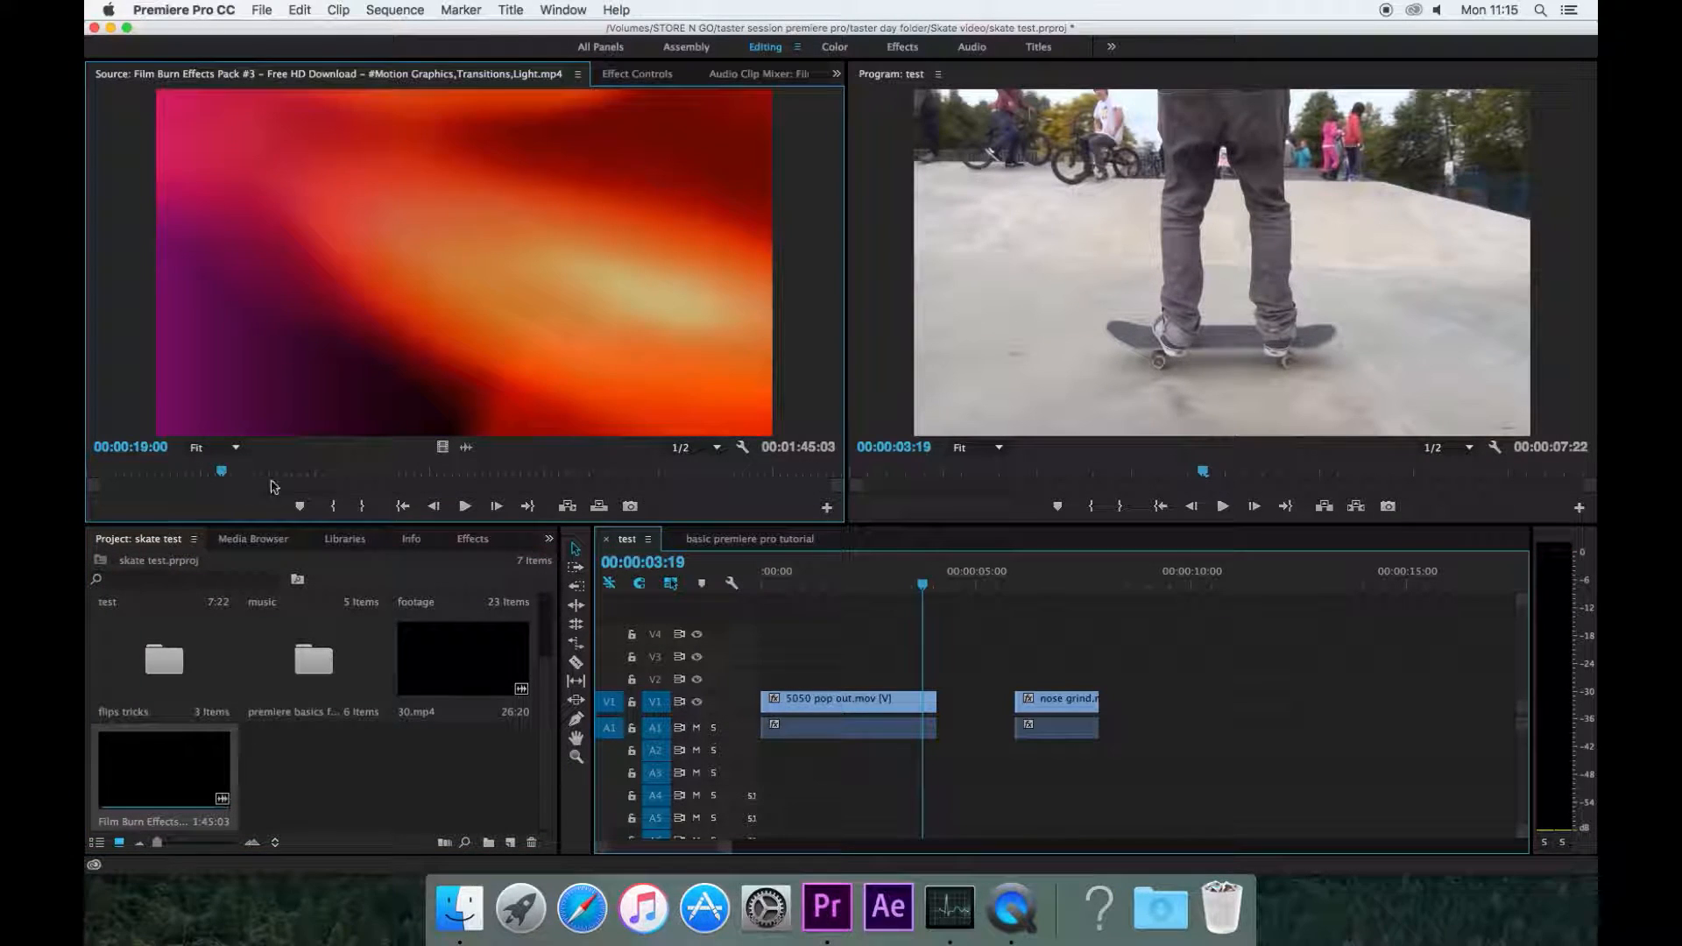
pyautogui.click(333, 506)
pyautogui.press('space')
pyautogui.click(363, 506)
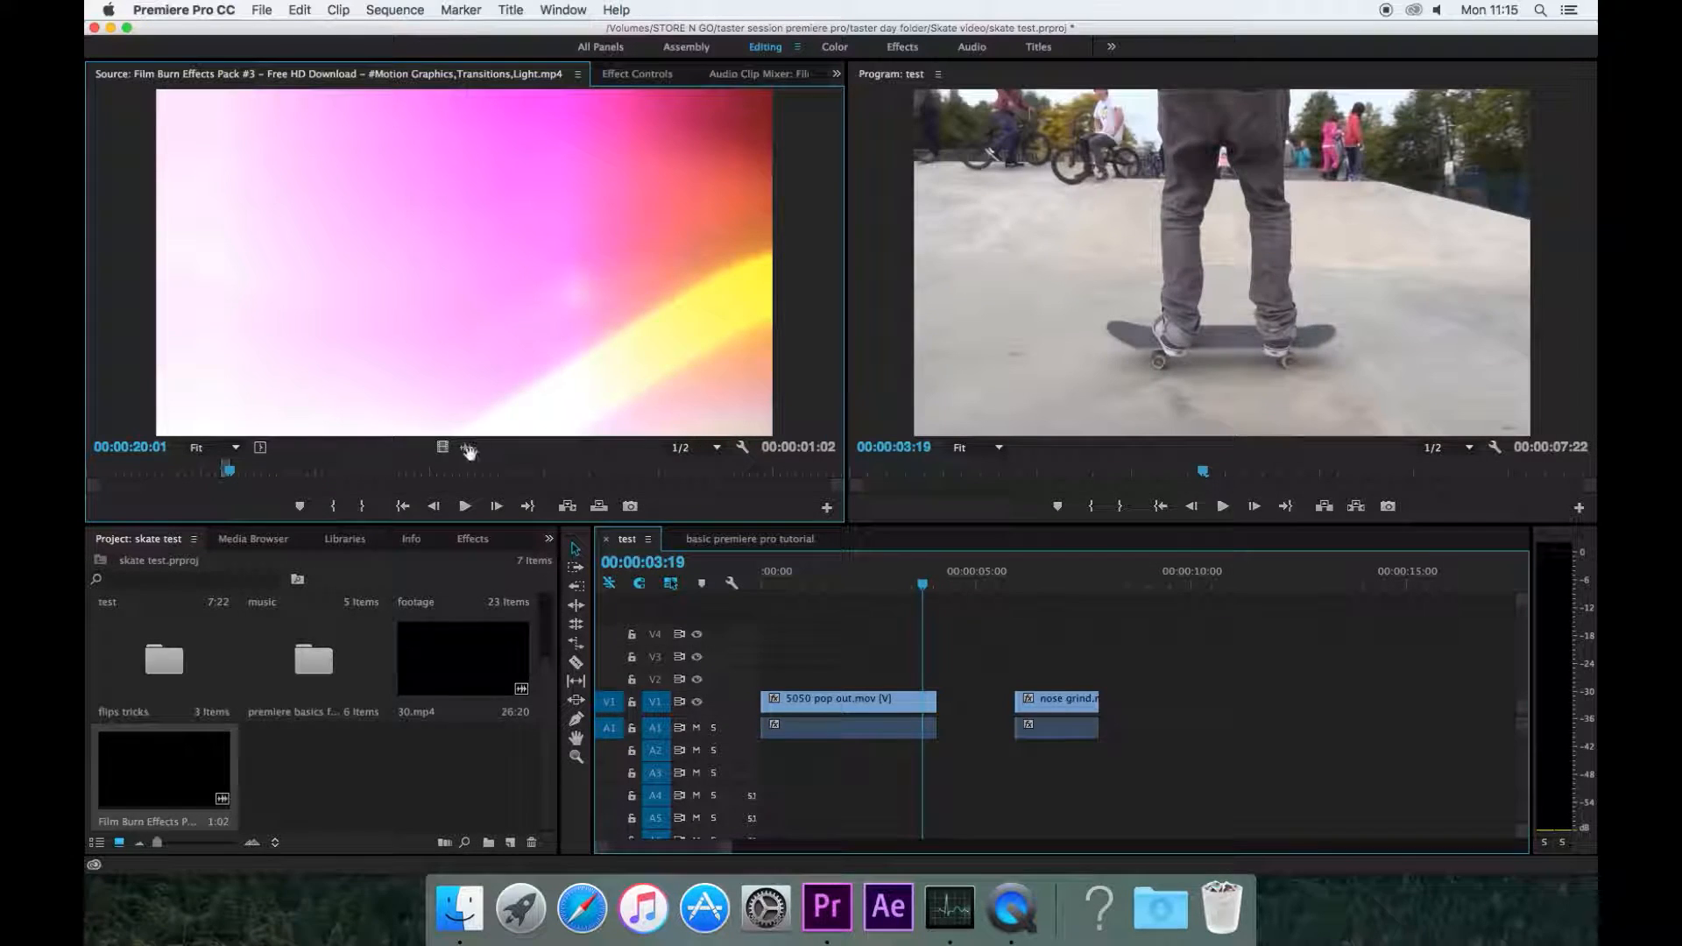
# Place only the video of the marked film burn on V2 at the start of the test sequence and check its frame at 00:00:00:08.
pyautogui.moveTo(442, 446); pyautogui.dragTo(749, 676)
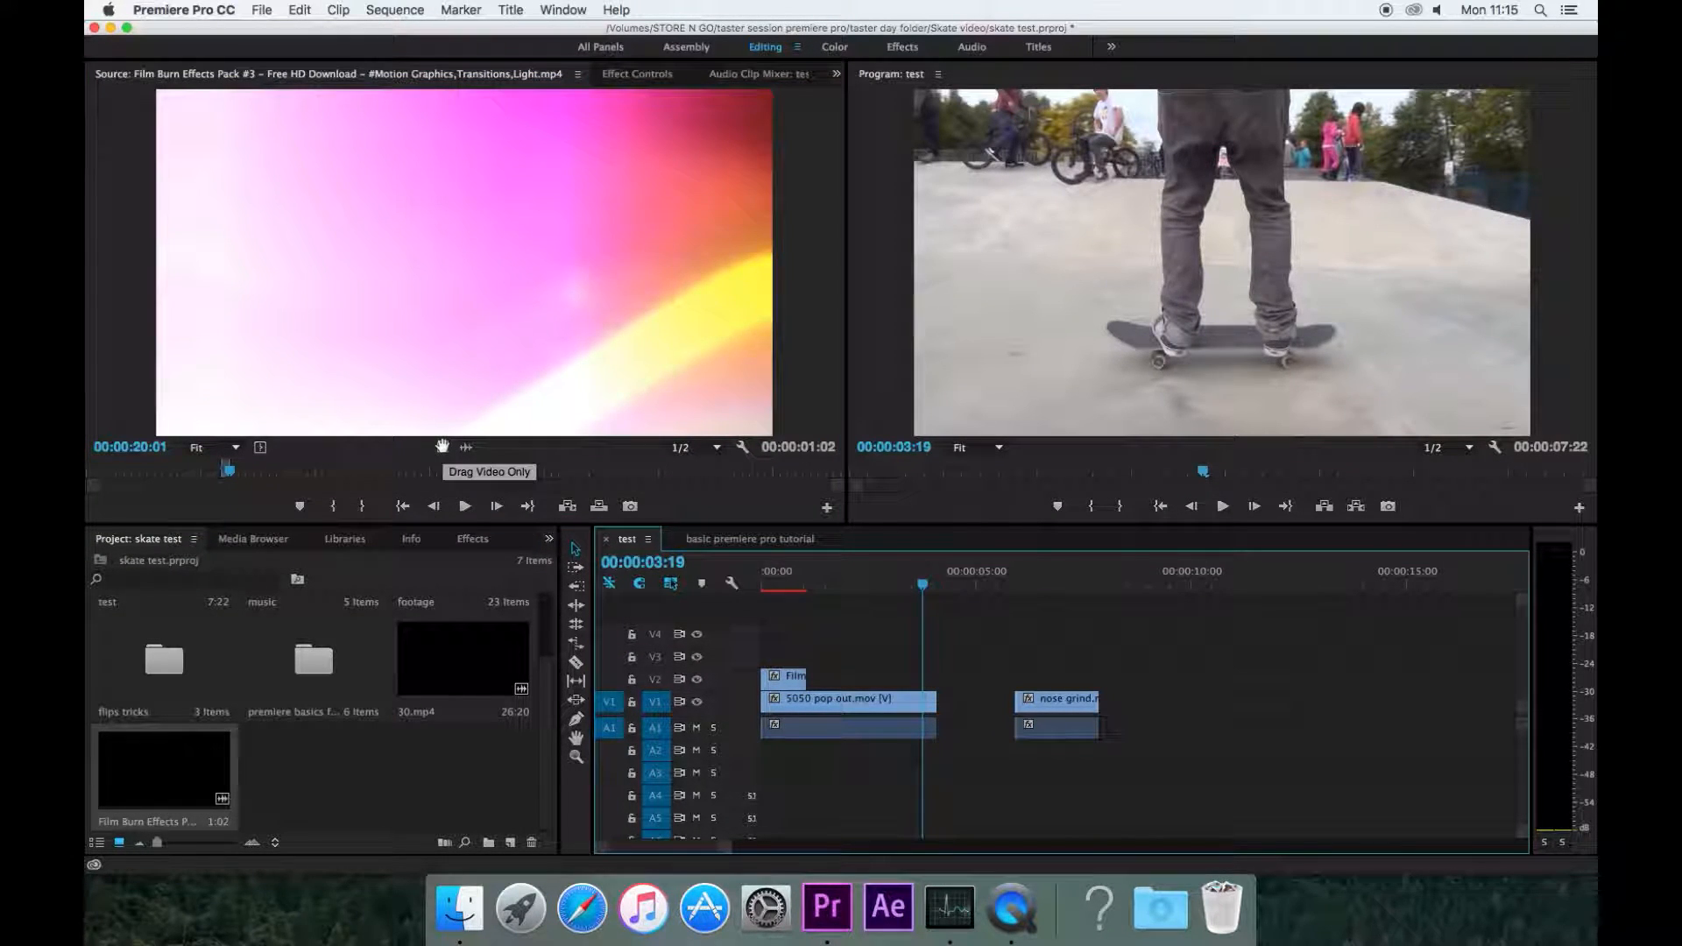
pyautogui.moveTo(442, 446); pyautogui.dragTo(446, 438)
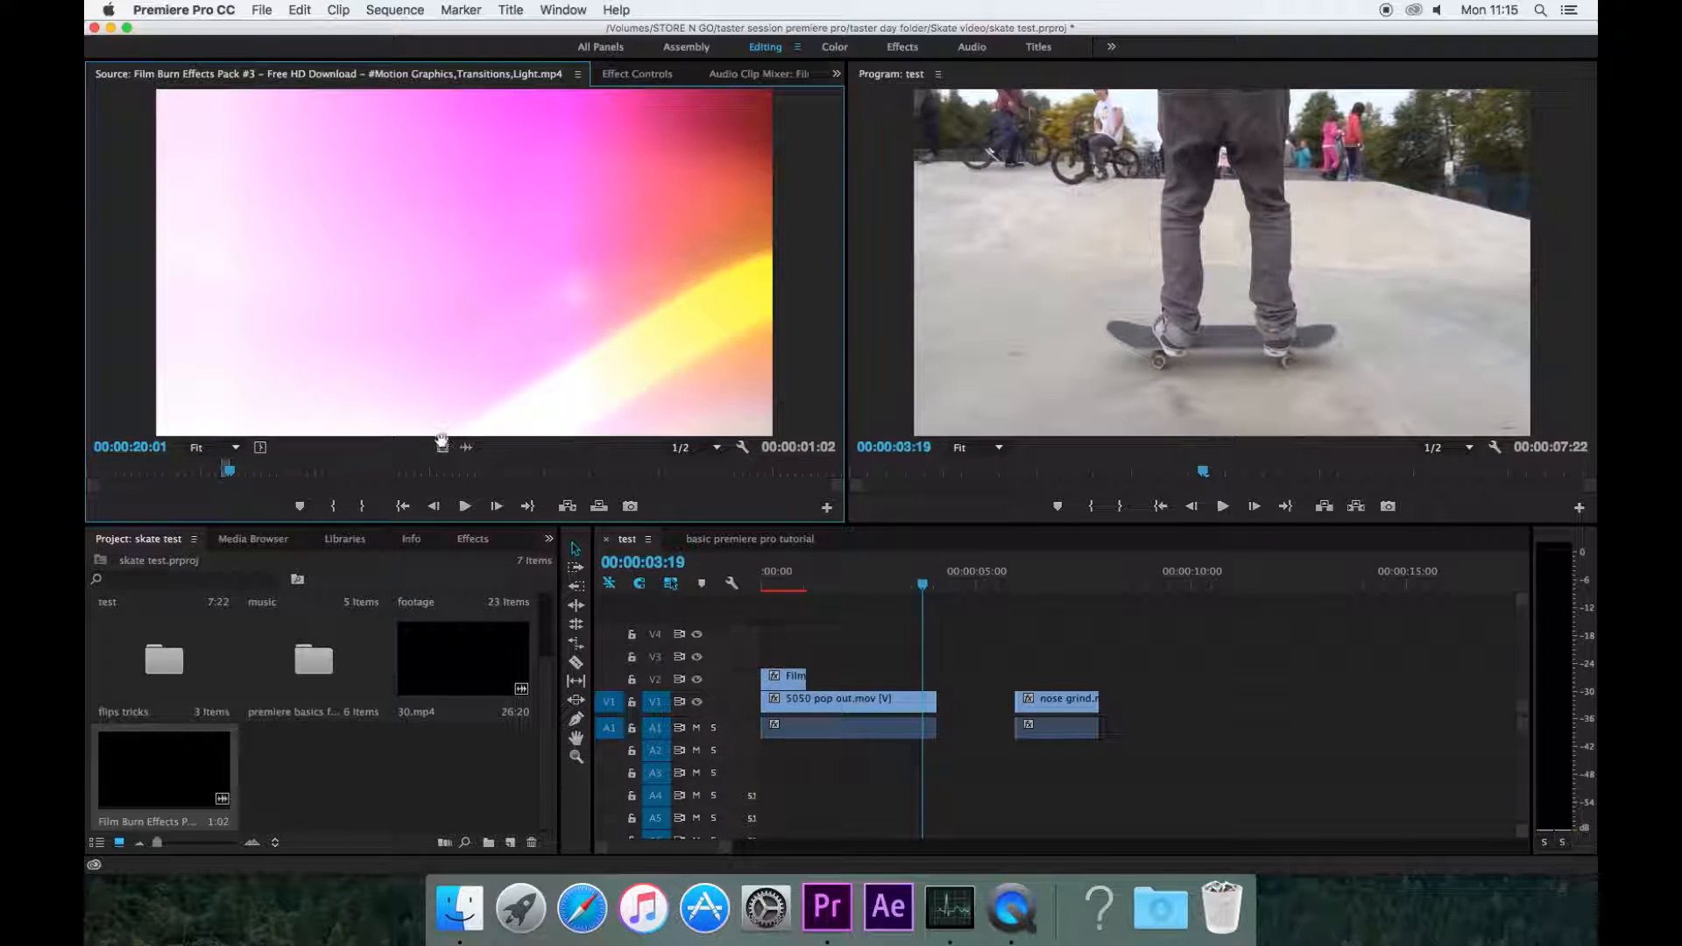
pyautogui.click(755, 541)
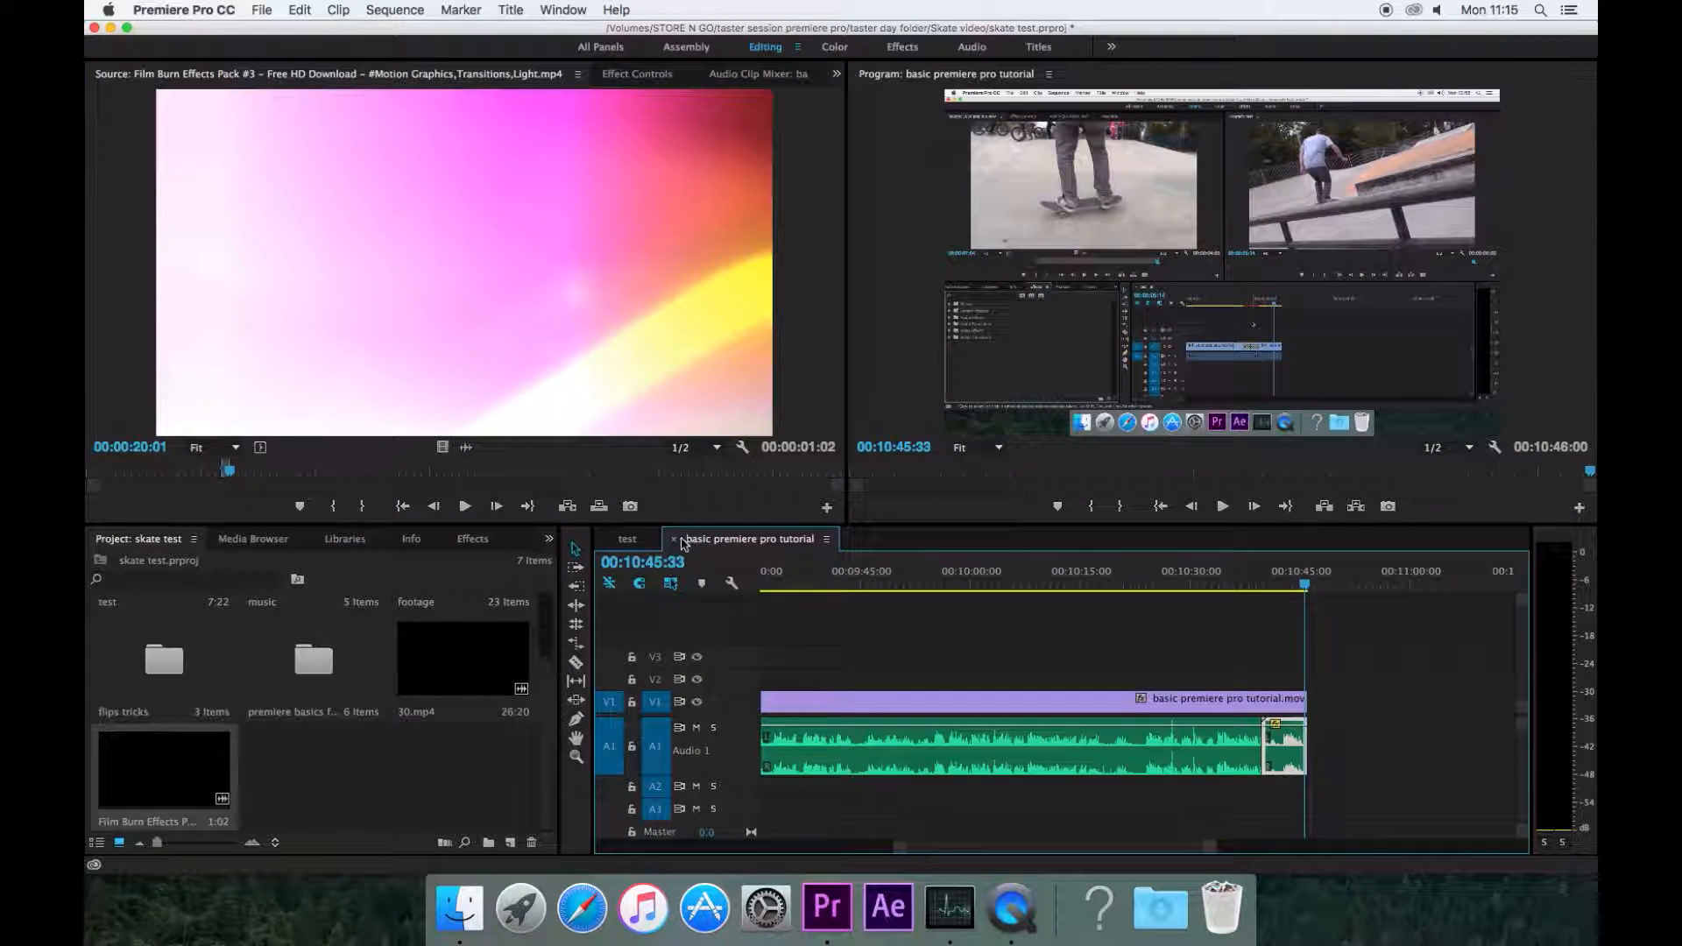
pyautogui.click(627, 539)
pyautogui.moveTo(762, 581); pyautogui.dragTo(774, 582)
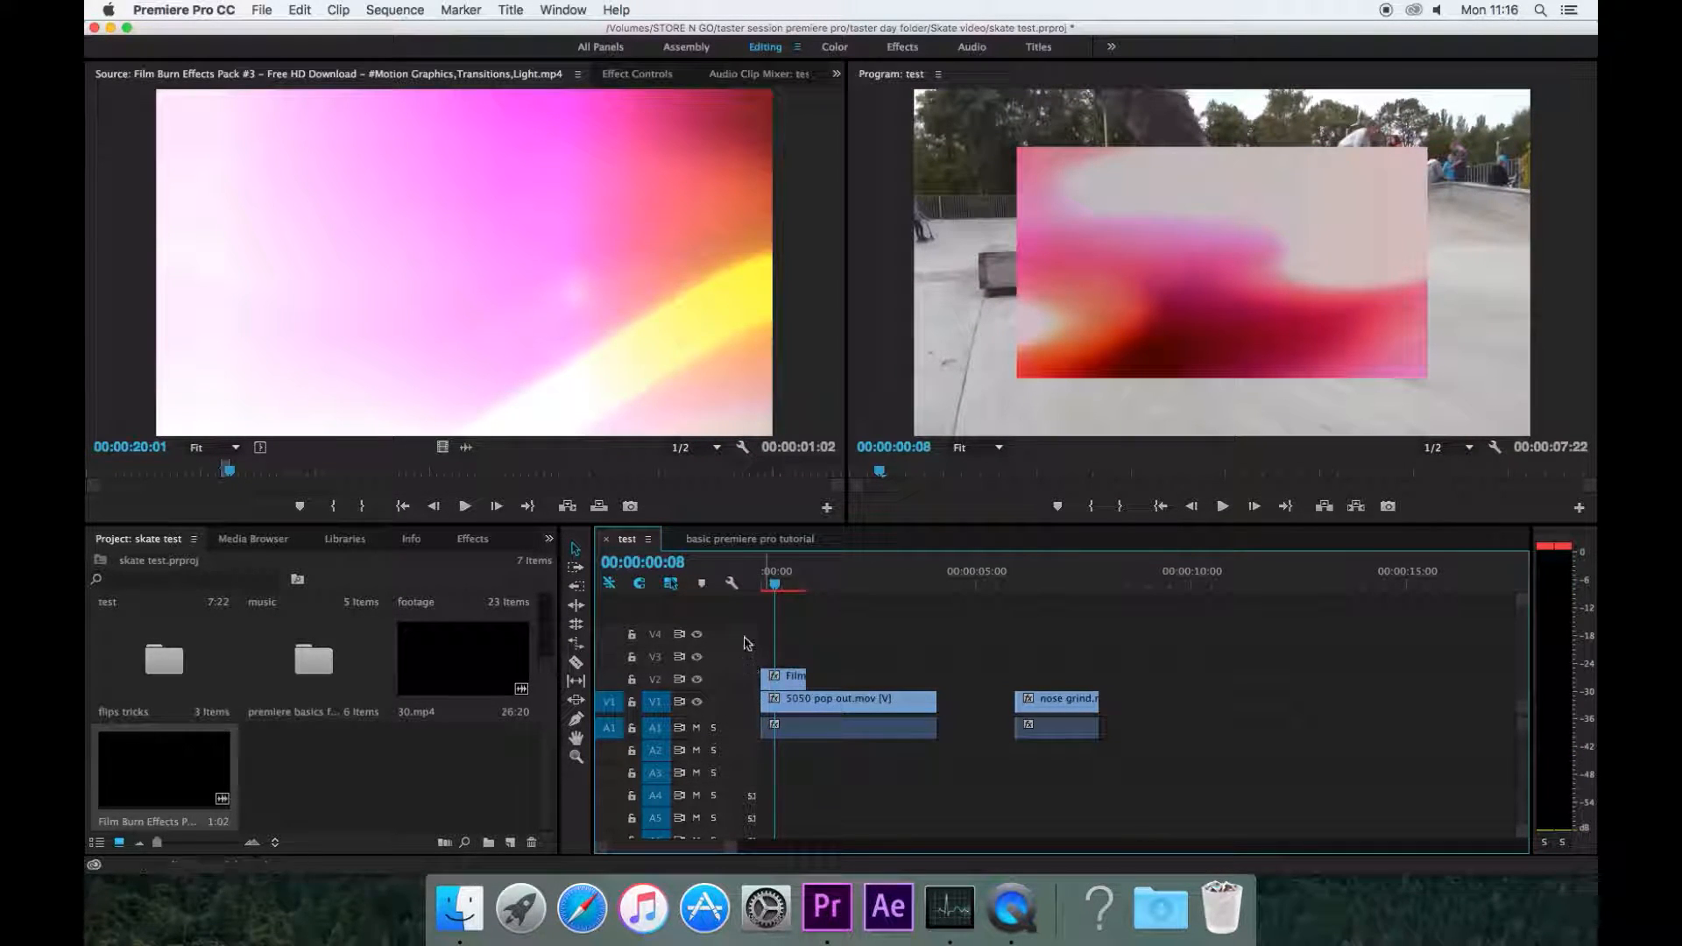
# Mark a short flare range of 30.mp4 ending at 00:00:03:13 and place only its video on V2 after the film burn.
pyautogui.doubleClick(479, 657)
pyautogui.moveTo(128, 475); pyautogui.dragTo(182, 473)
pyautogui.click(333, 505)
pyautogui.click(362, 505)
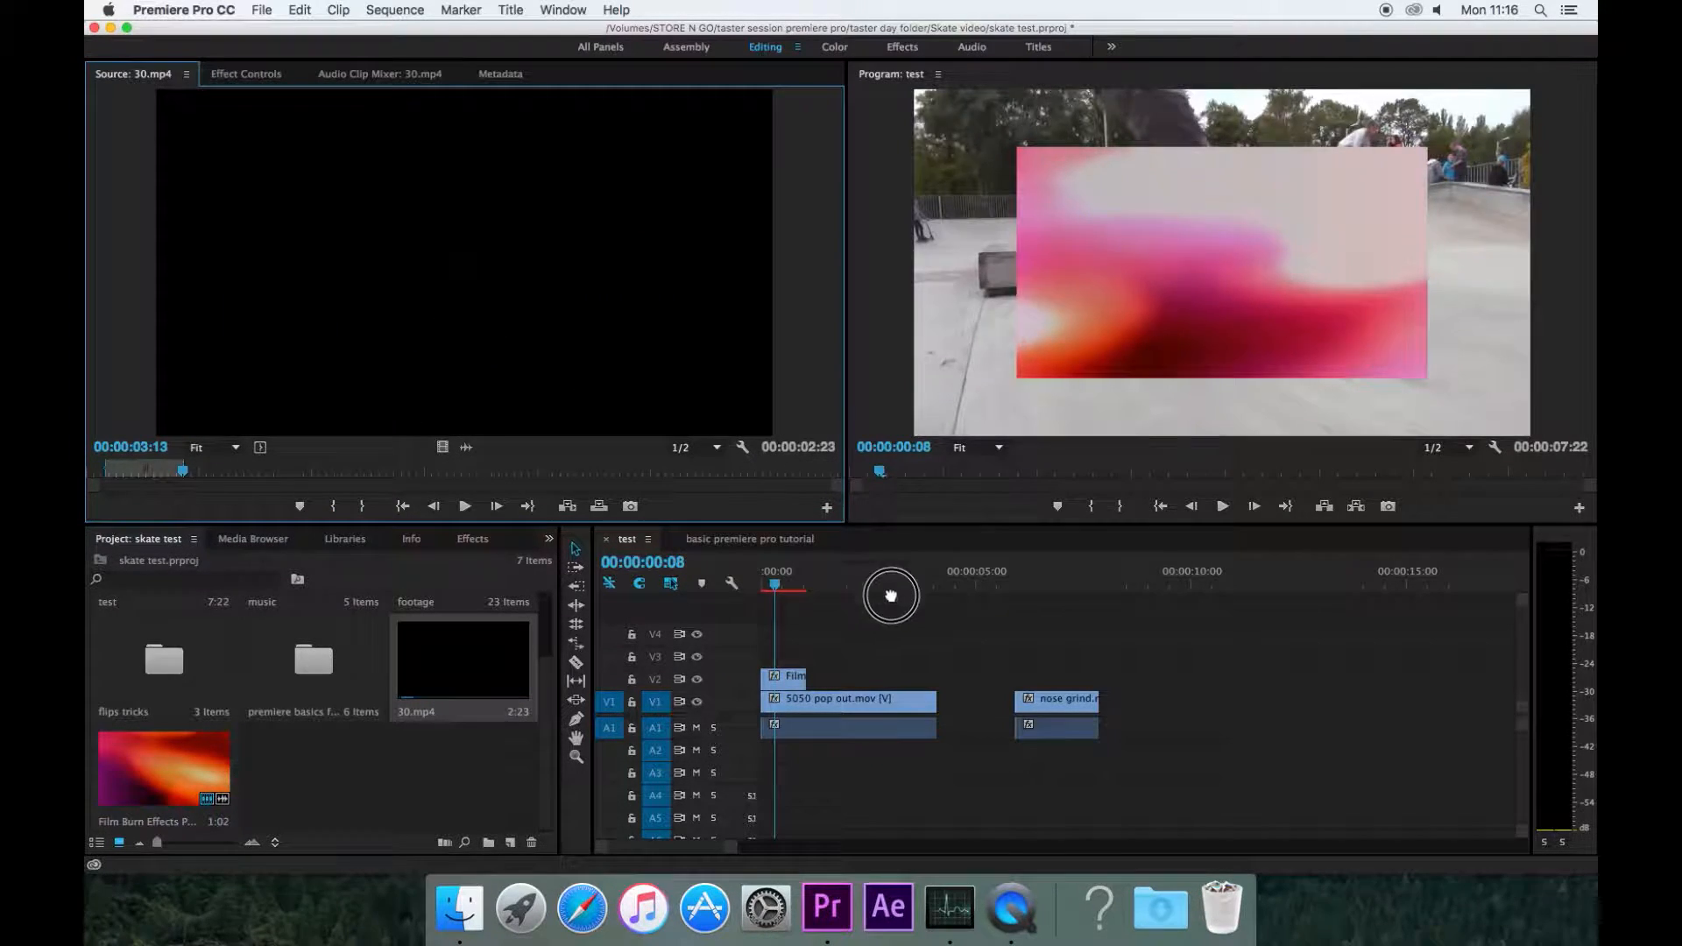
pyautogui.moveTo(442, 446); pyautogui.dragTo(836, 692)
# Enlarge the film burn overlay by hand in the program frame to a scale of about 122.
pyautogui.moveTo(829, 585); pyautogui.dragTo(782, 585)
pyautogui.click(795, 681)
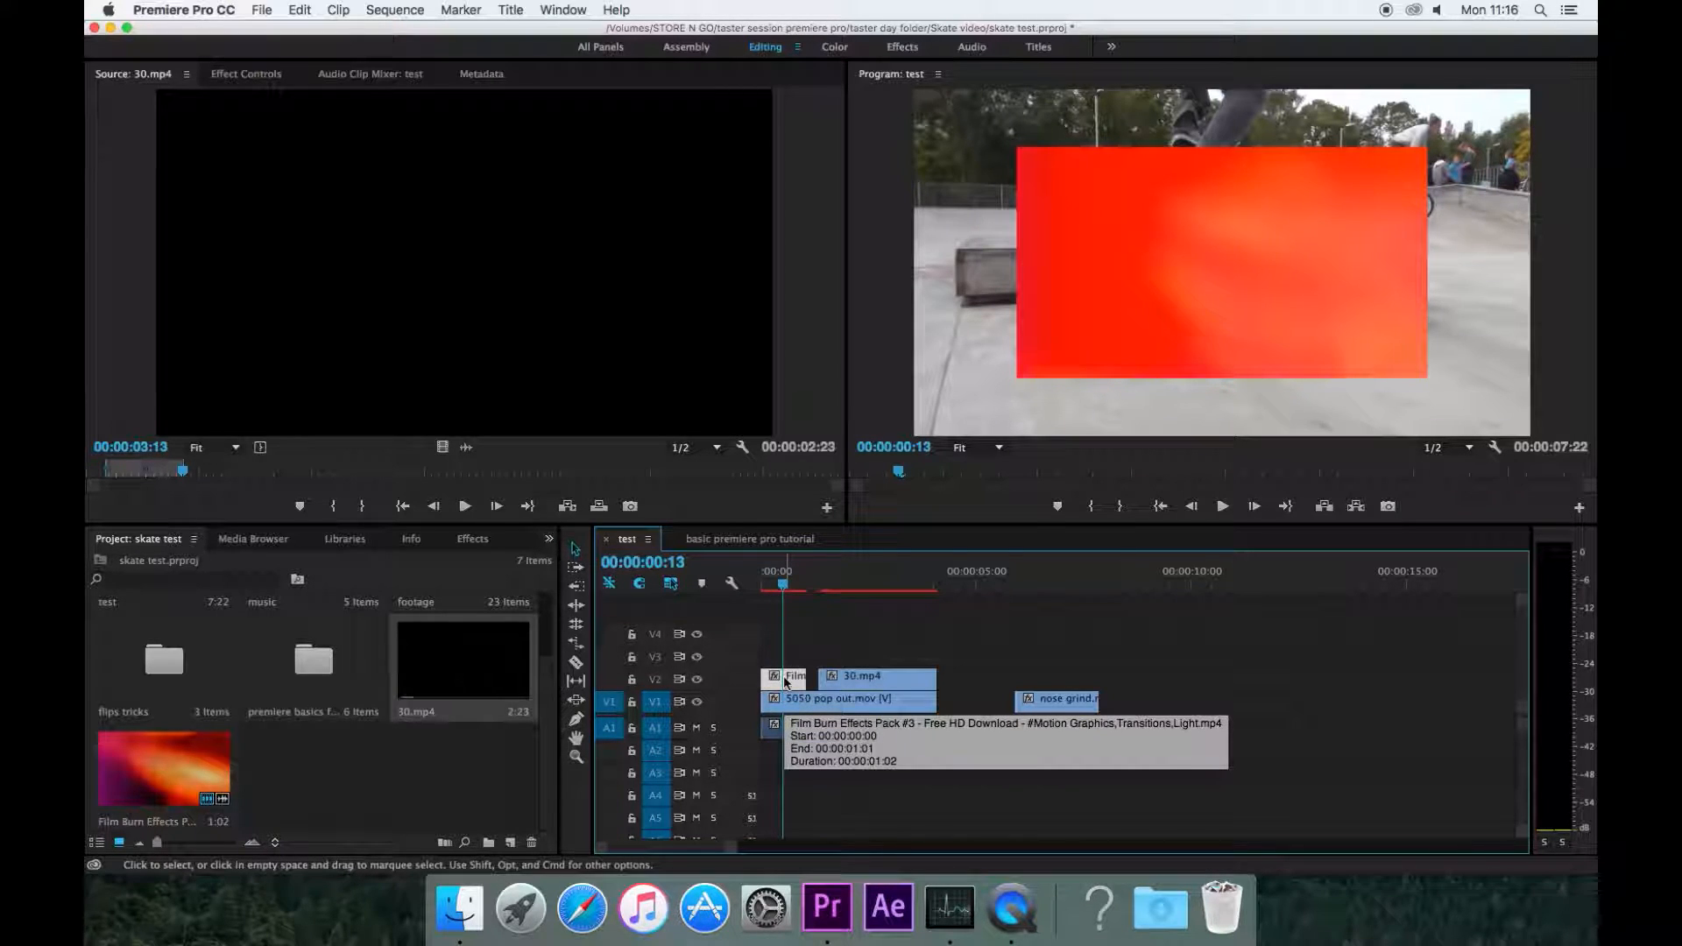
pyautogui.click(786, 684)
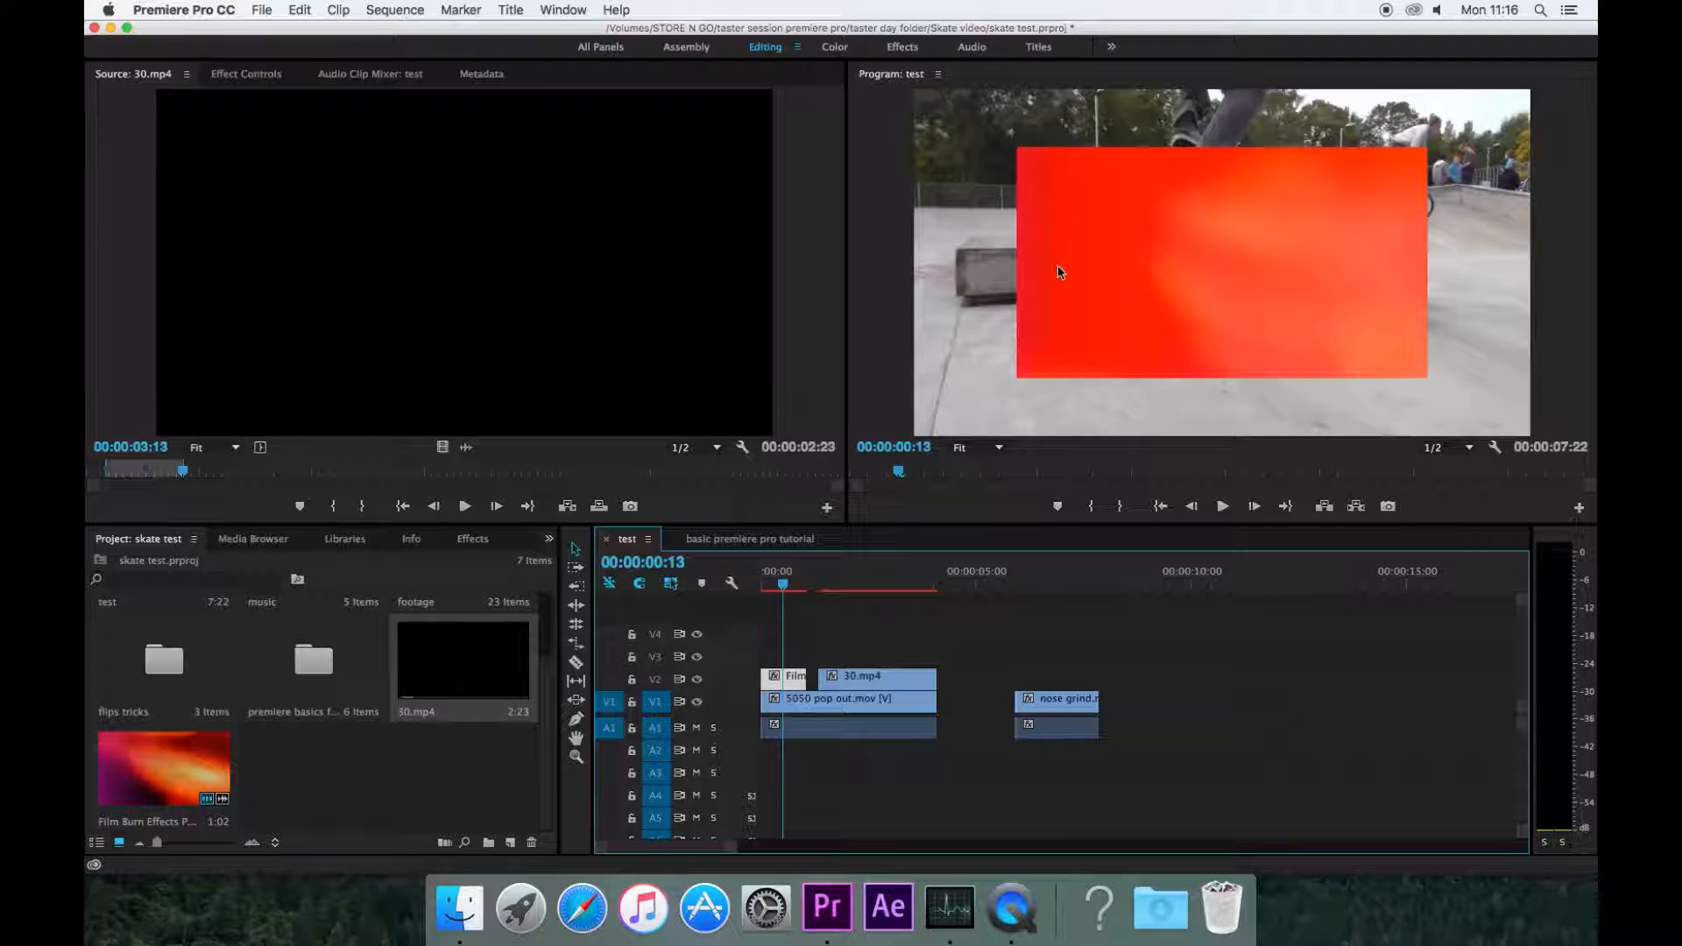
pyautogui.click(1084, 326)
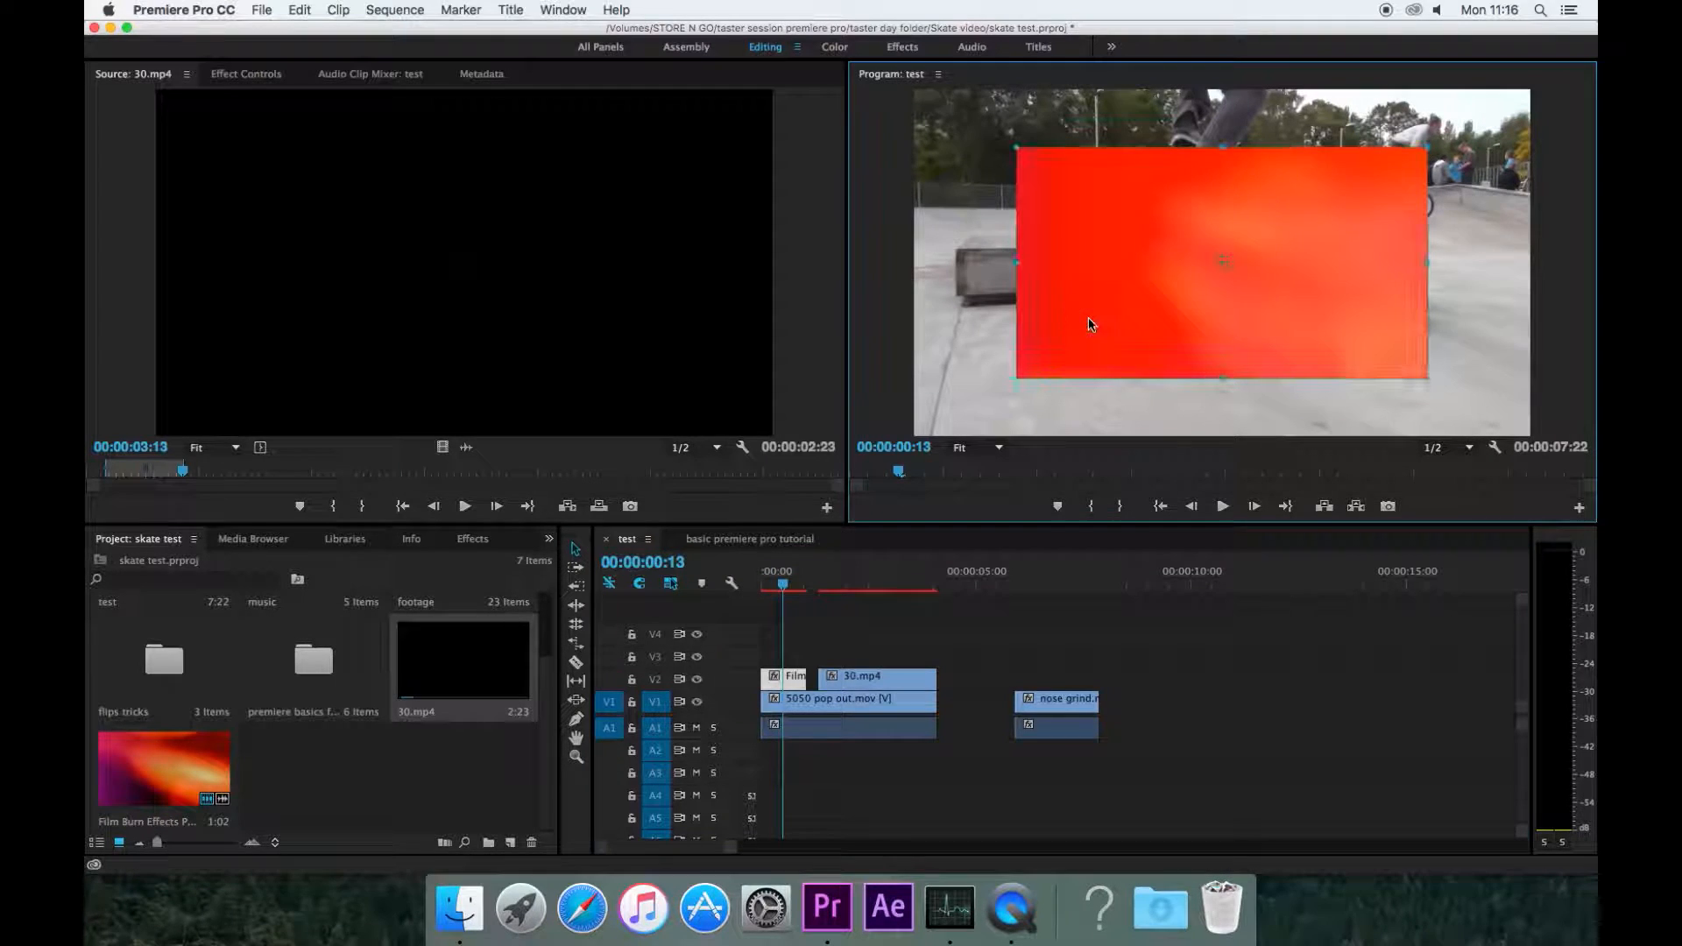
pyautogui.moveTo(1013, 379); pyautogui.dragTo(966, 398)
# Set the film burn clip's motion scale to exactly 150 so that it fills the frame.
pyautogui.doubleClick(787, 679)
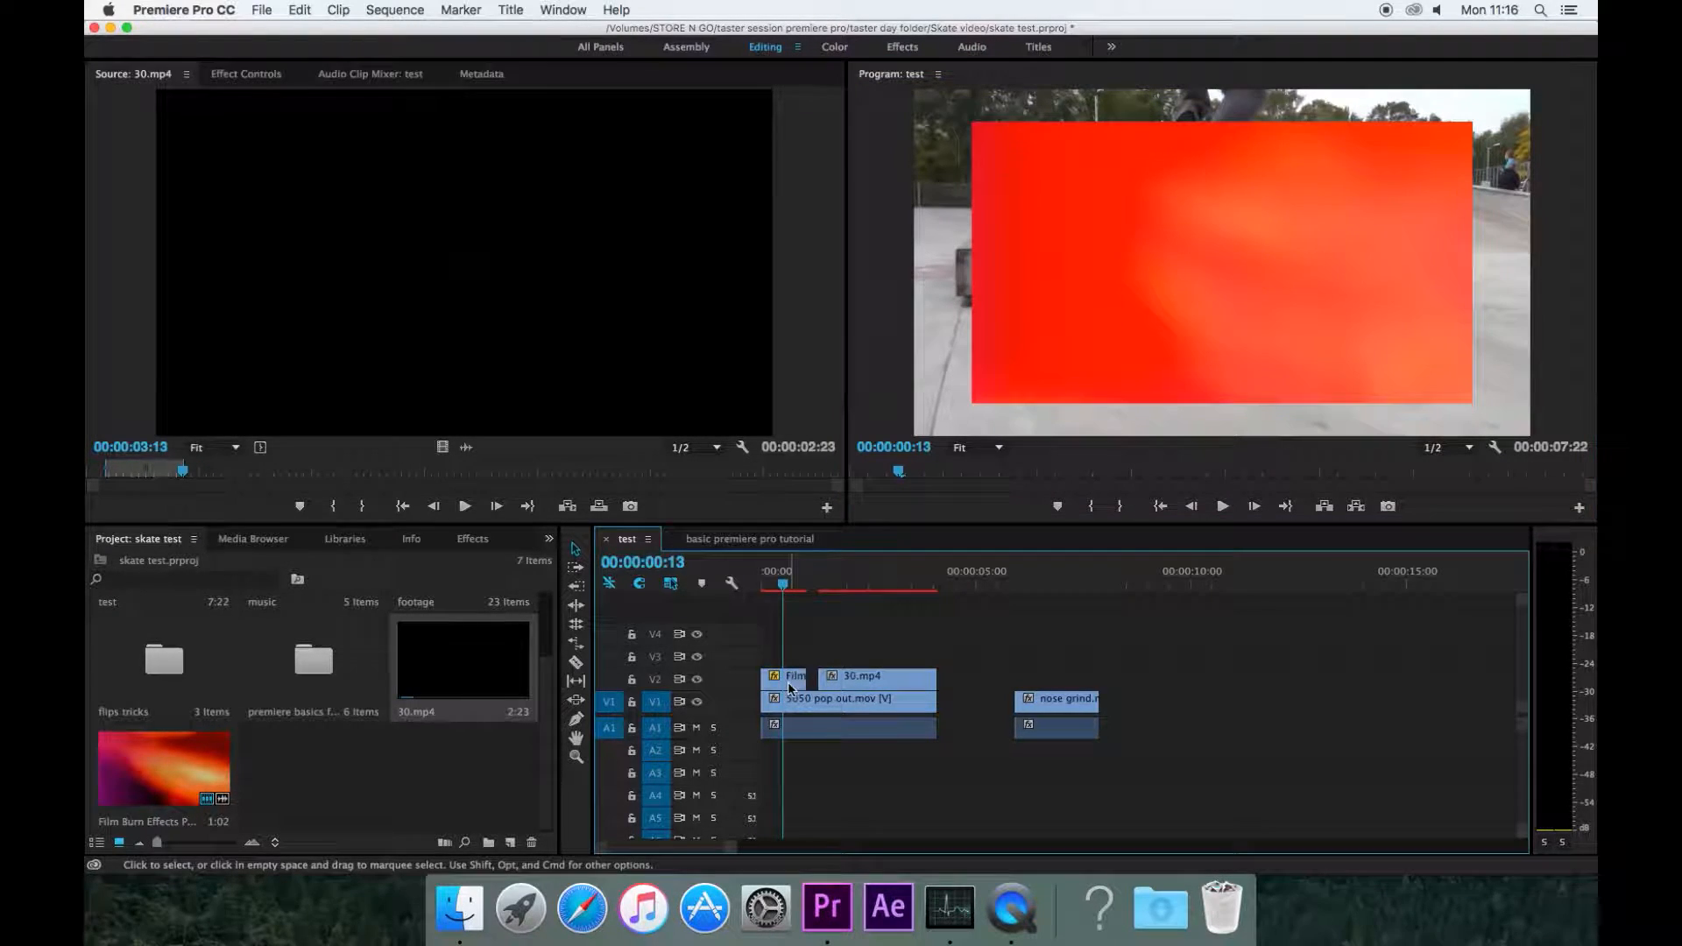
pyautogui.click(744, 77)
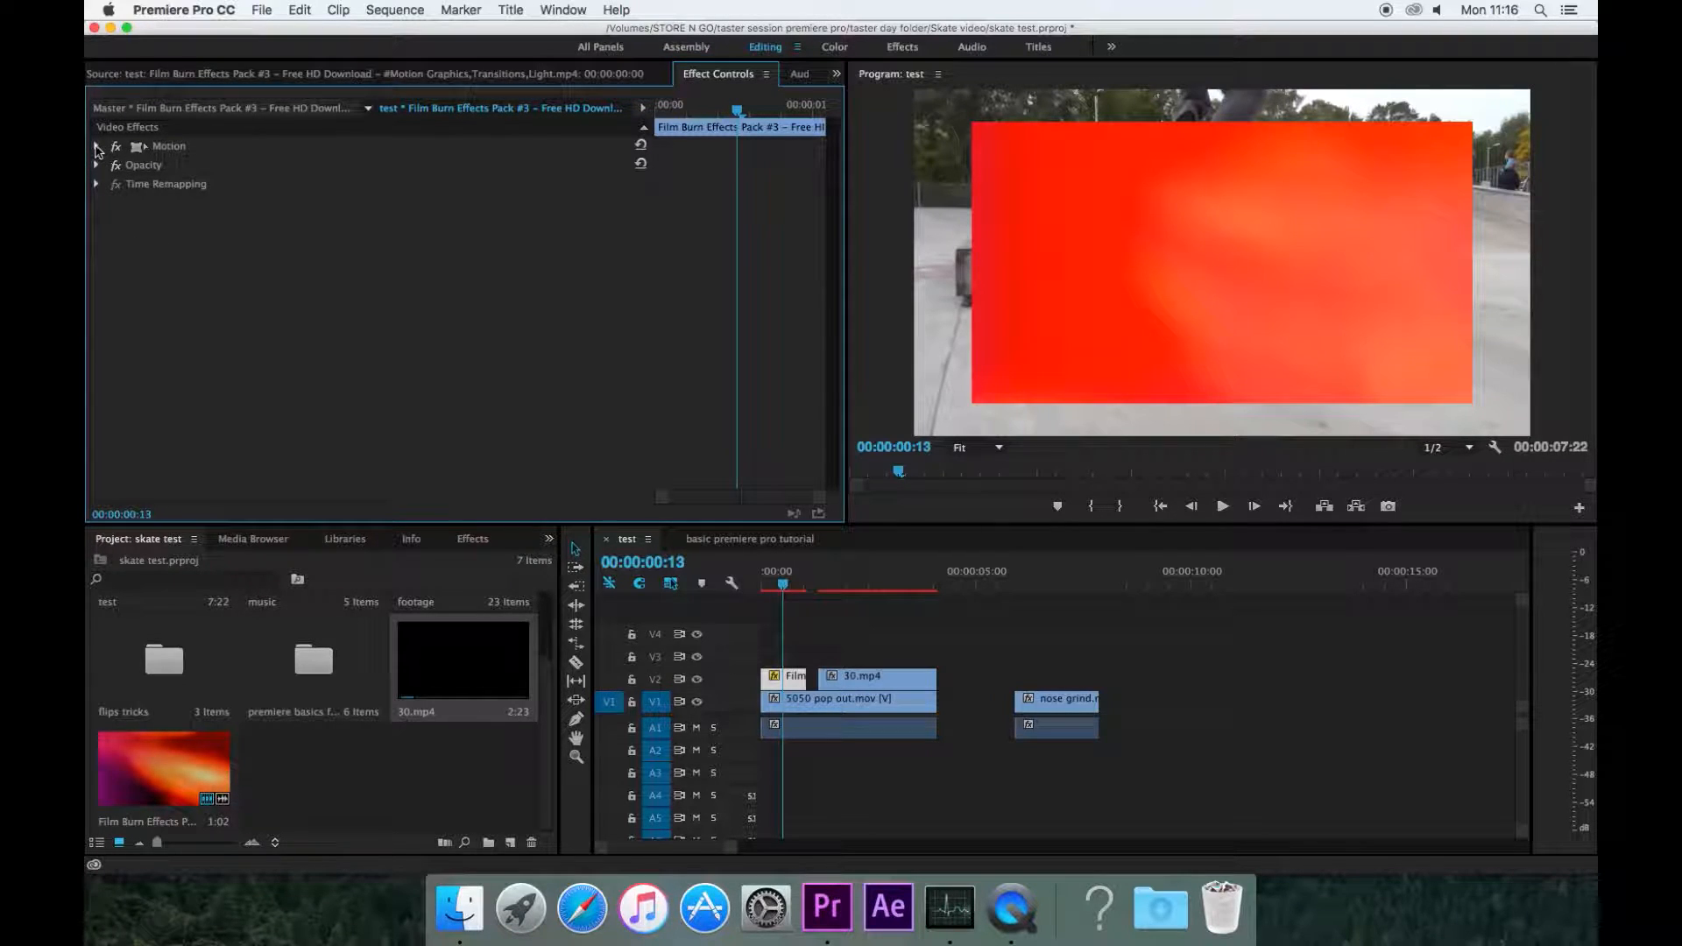
pyautogui.click(97, 147)
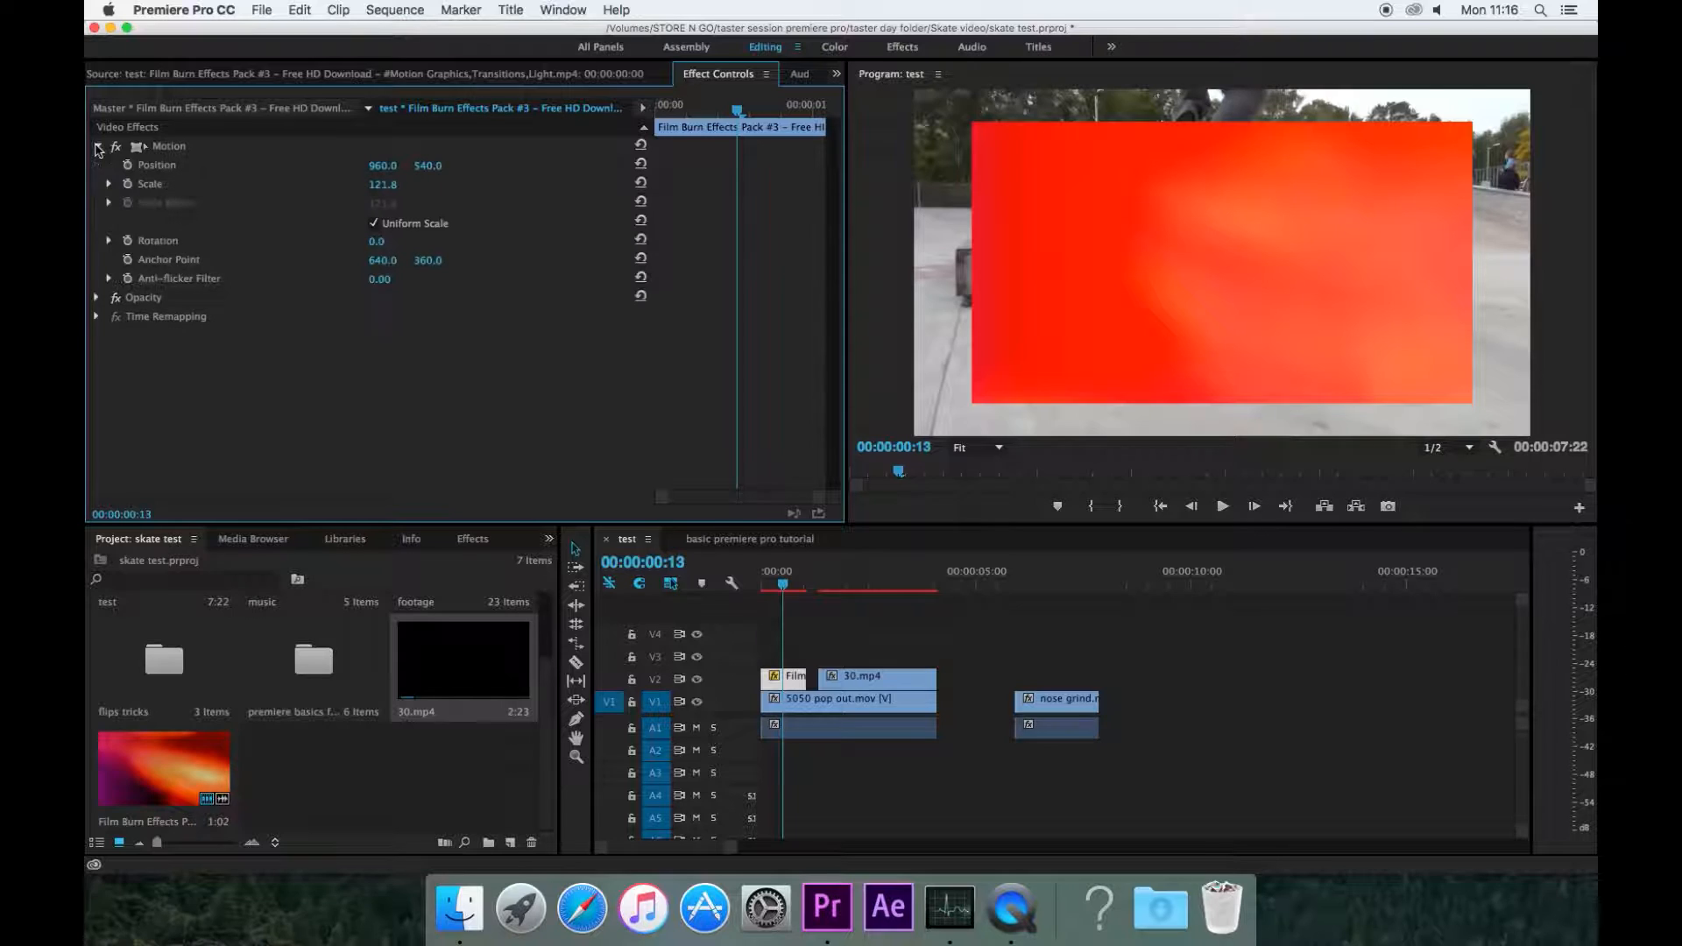
pyautogui.moveTo(380, 187); pyautogui.dragTo(382, 189)
pyautogui.click(383, 186)
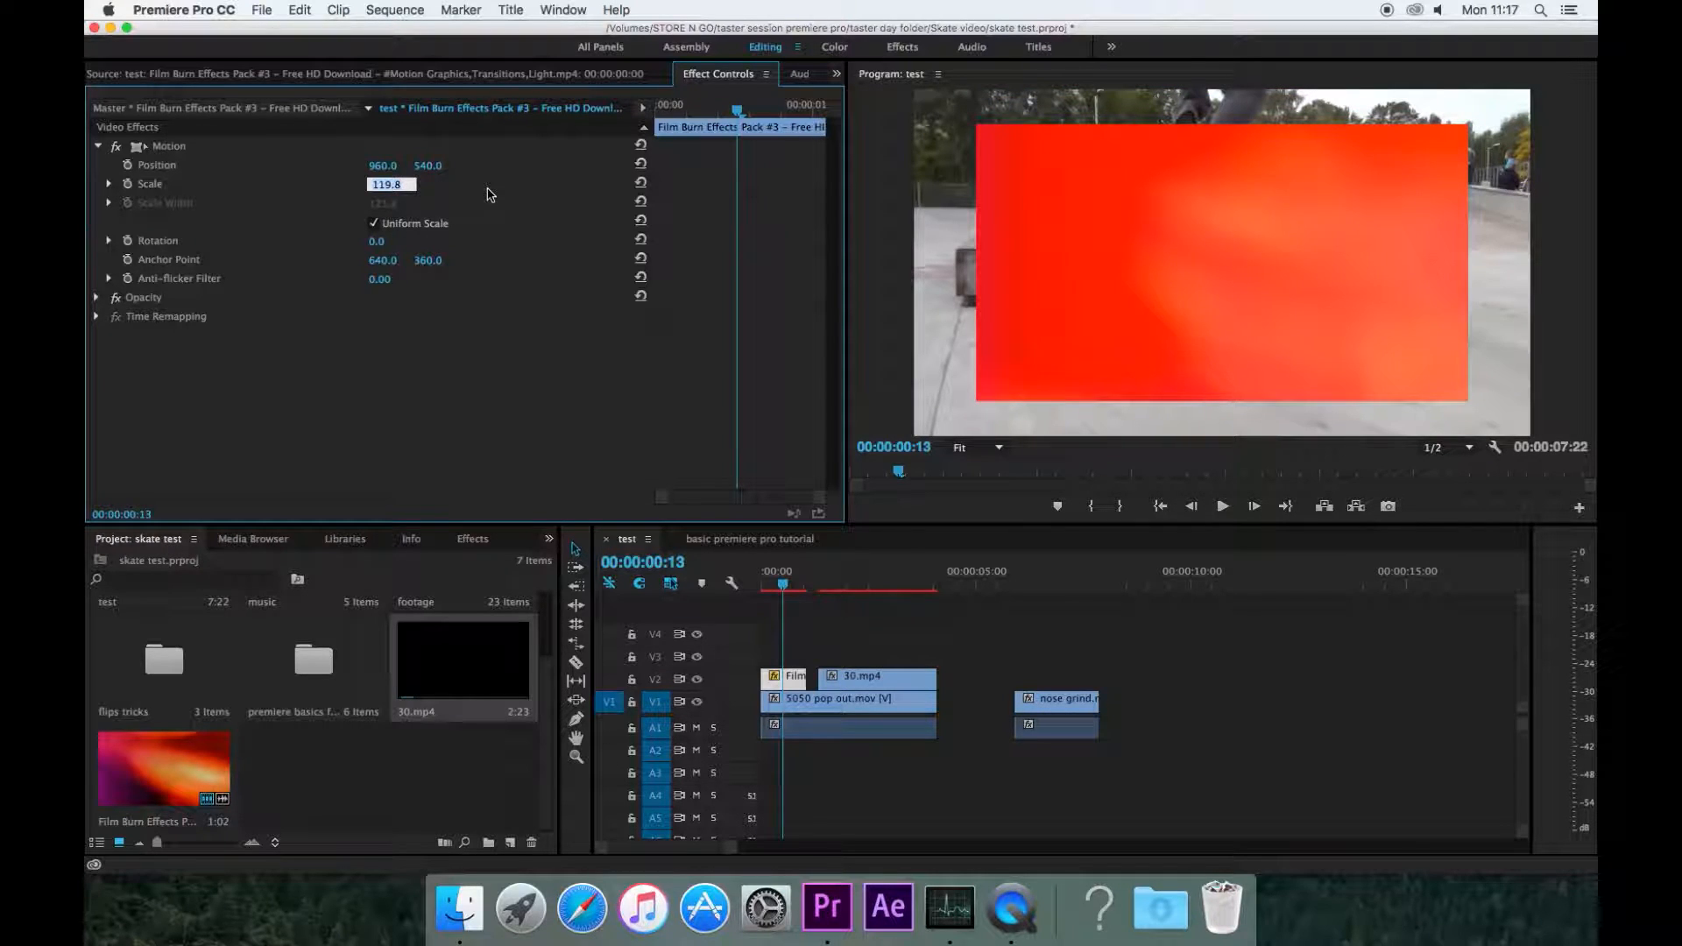
pyautogui.press('Return')
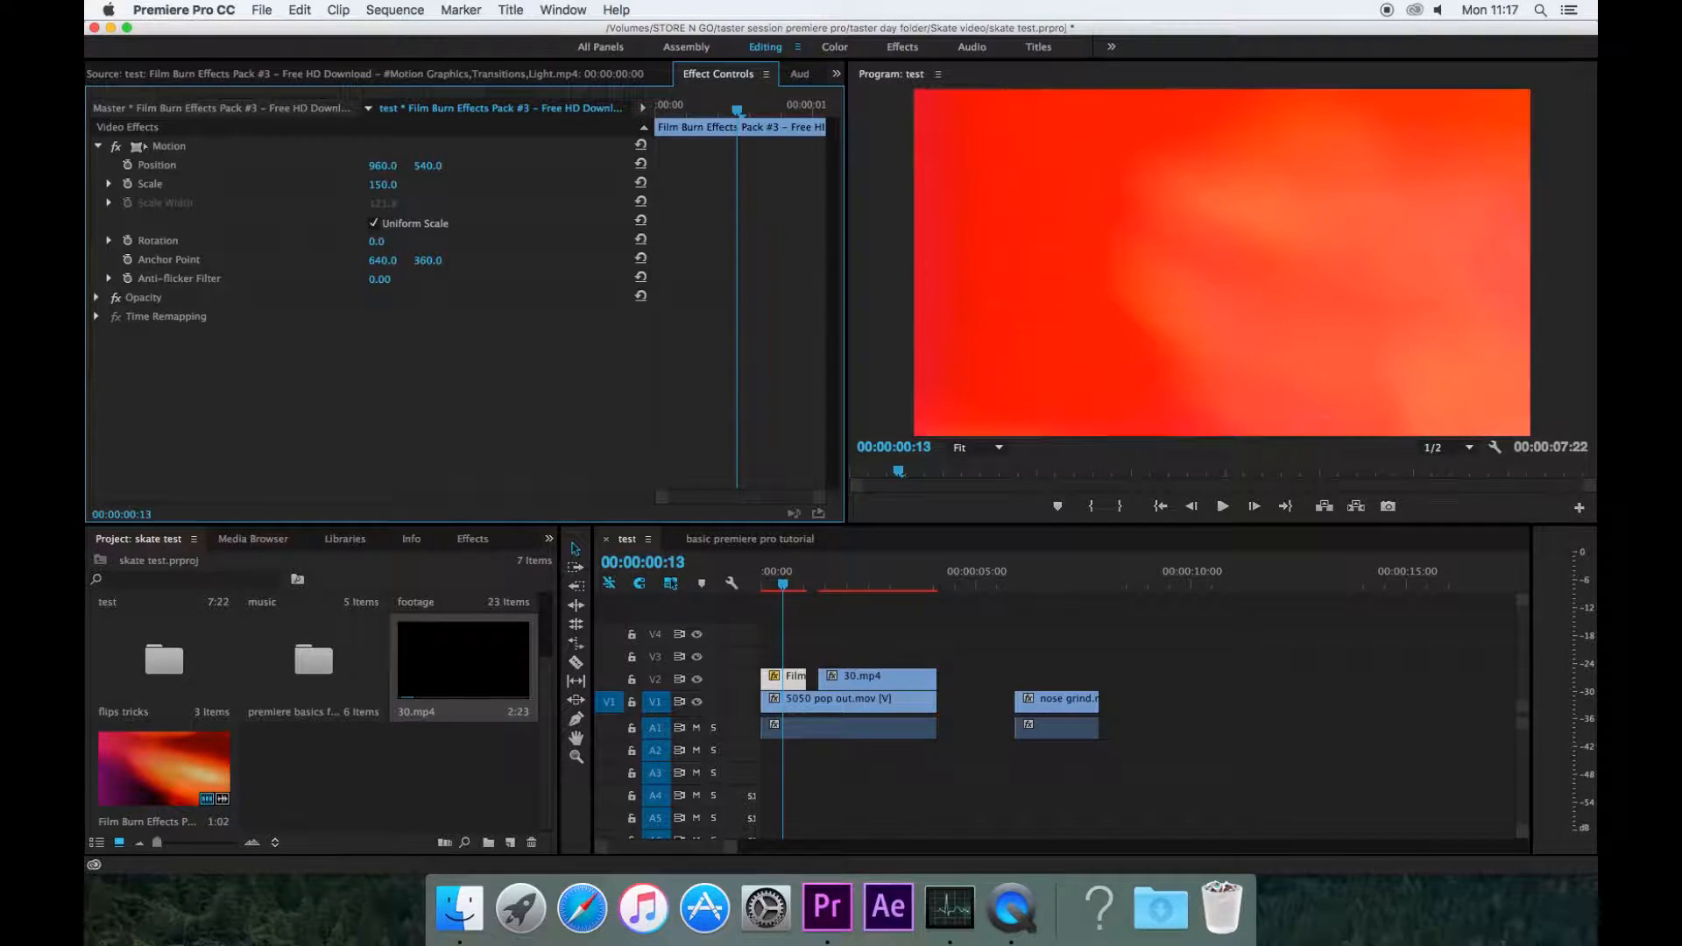
# Set the motion scale of the 30.mp4 clip on V2 to 150.
pyautogui.click(869, 580)
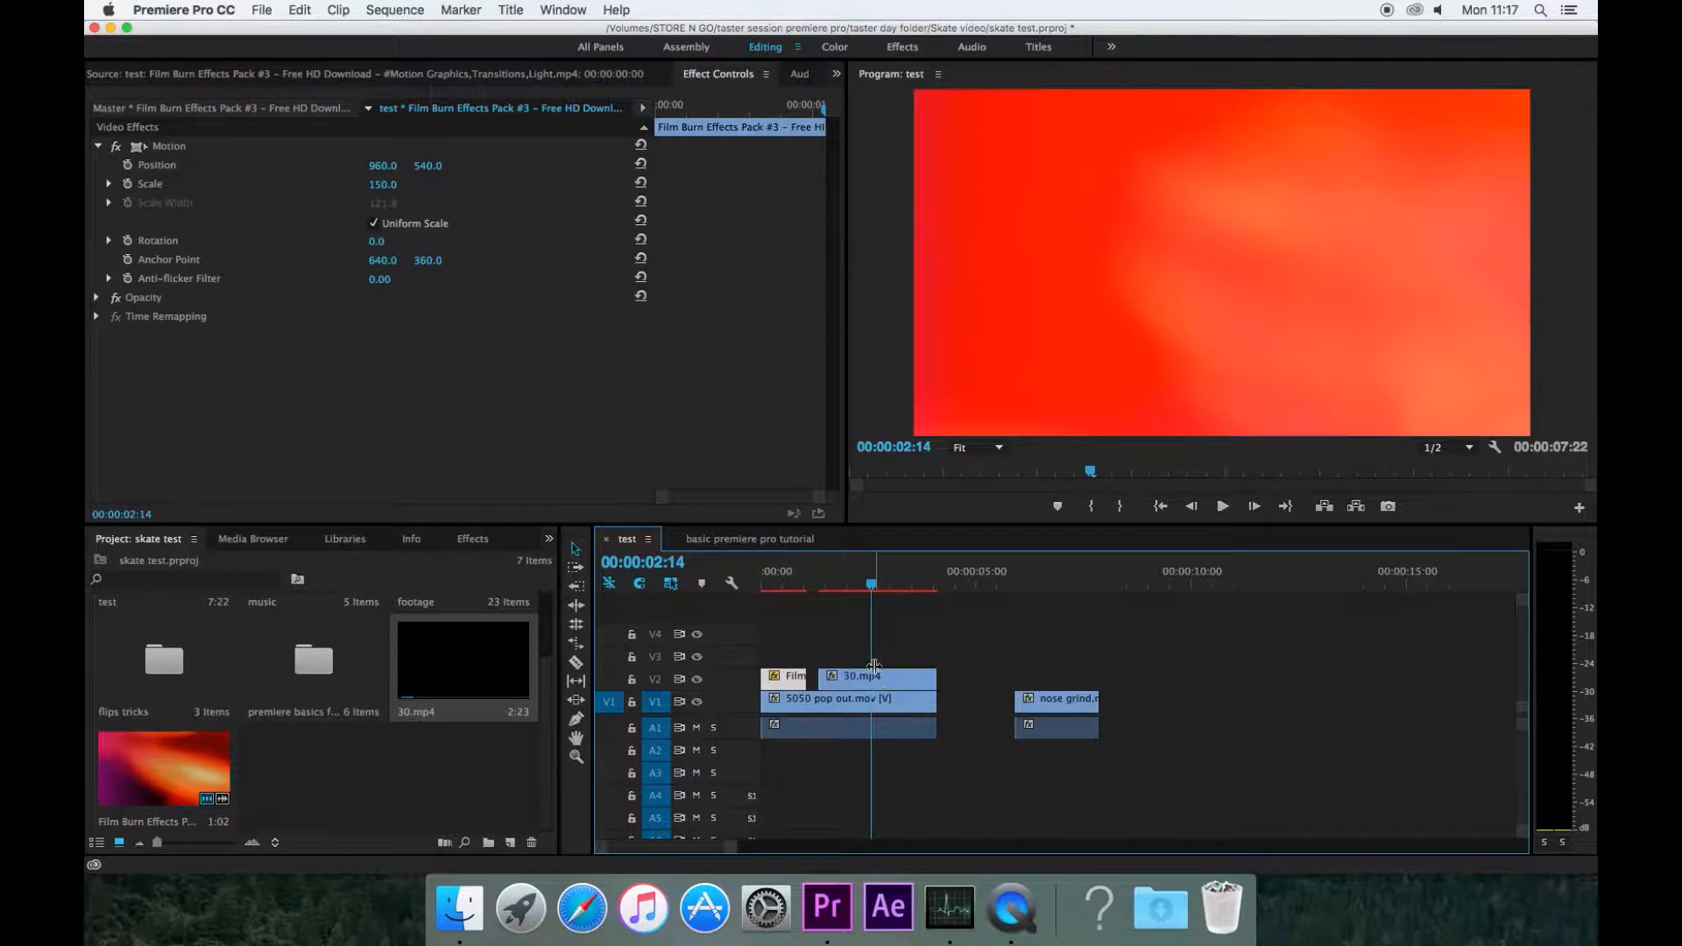
pyautogui.click(880, 679)
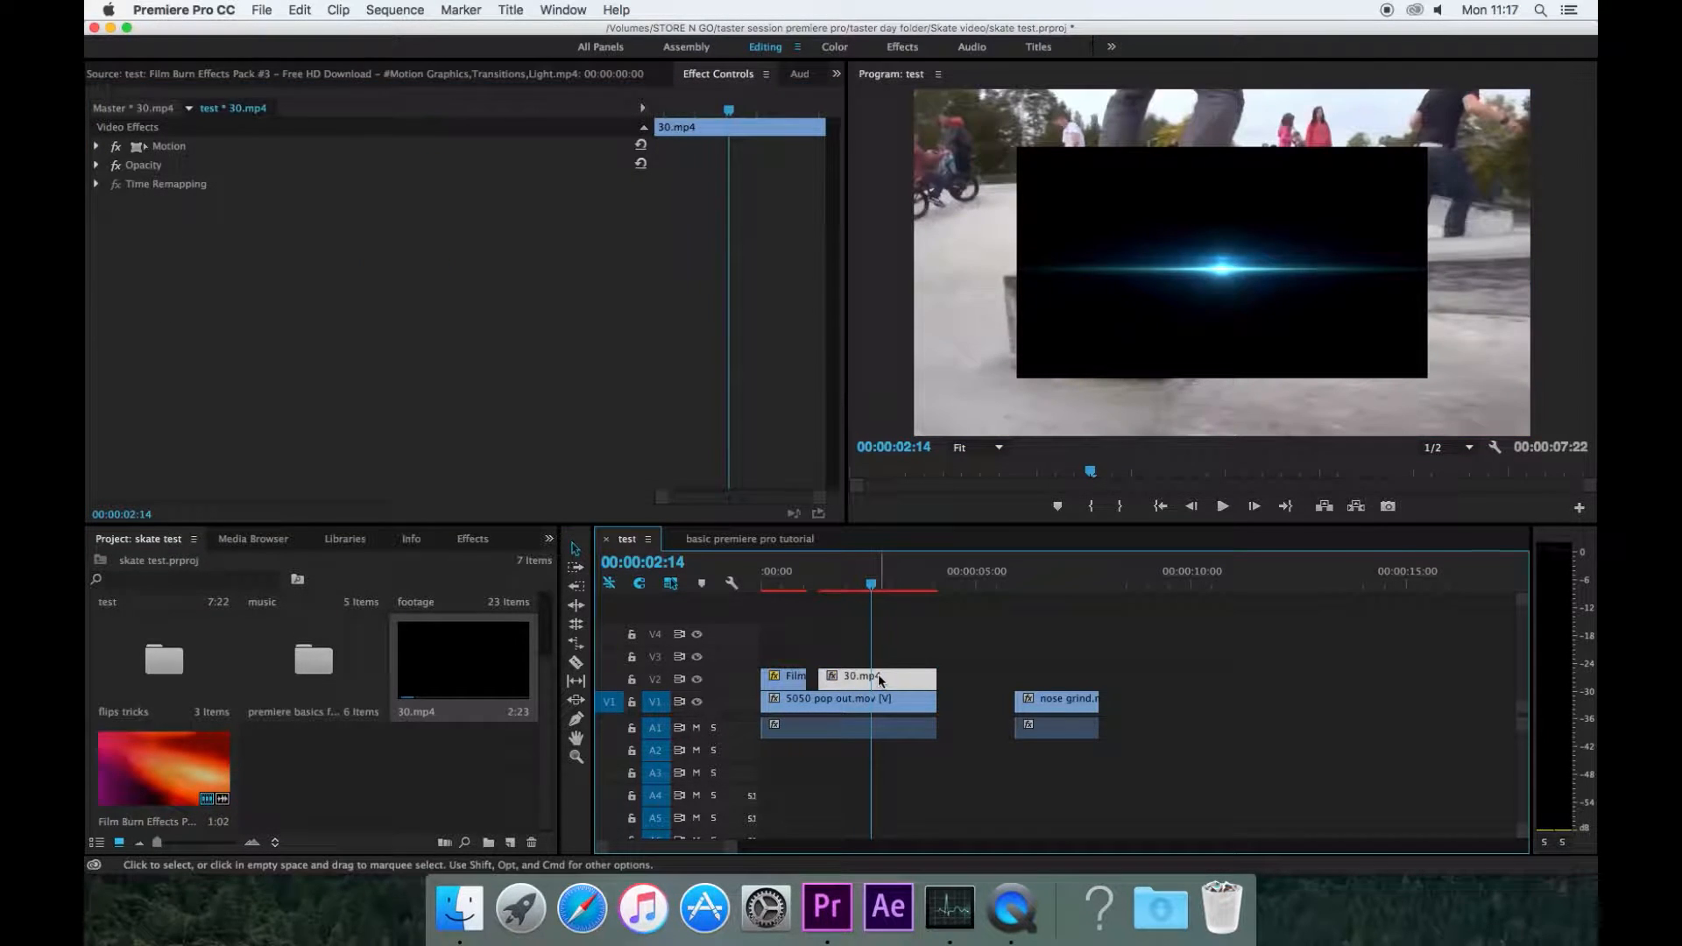
pyautogui.click(96, 147)
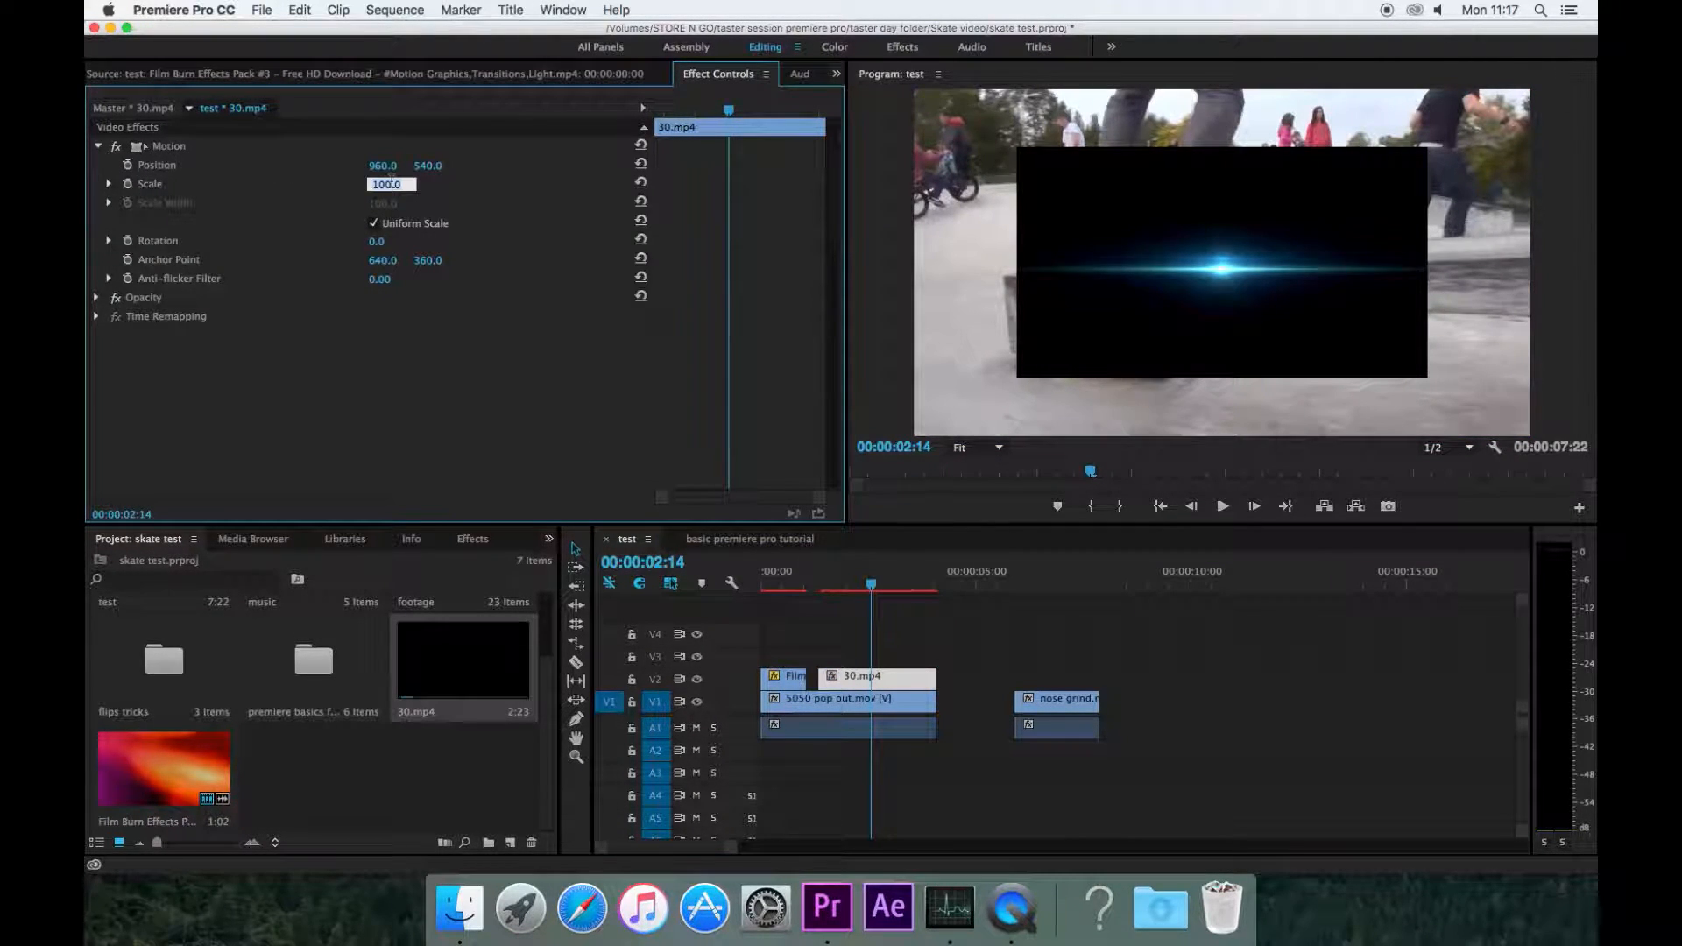
pyautogui.write('150')
pyautogui.press('Return')
# Set the film burn clip's blend mode to Screen after trying Multiply, and play the sequence from its start.
pyautogui.moveTo(833, 571)
pyautogui.mouseDown()
pyautogui.moveTo(759, 583)
pyautogui.moveTo(849, 582)
pyautogui.moveTo(770, 601)
pyautogui.moveTo(778, 618)
pyautogui.mouseUp()
pyautogui.click(794, 680)
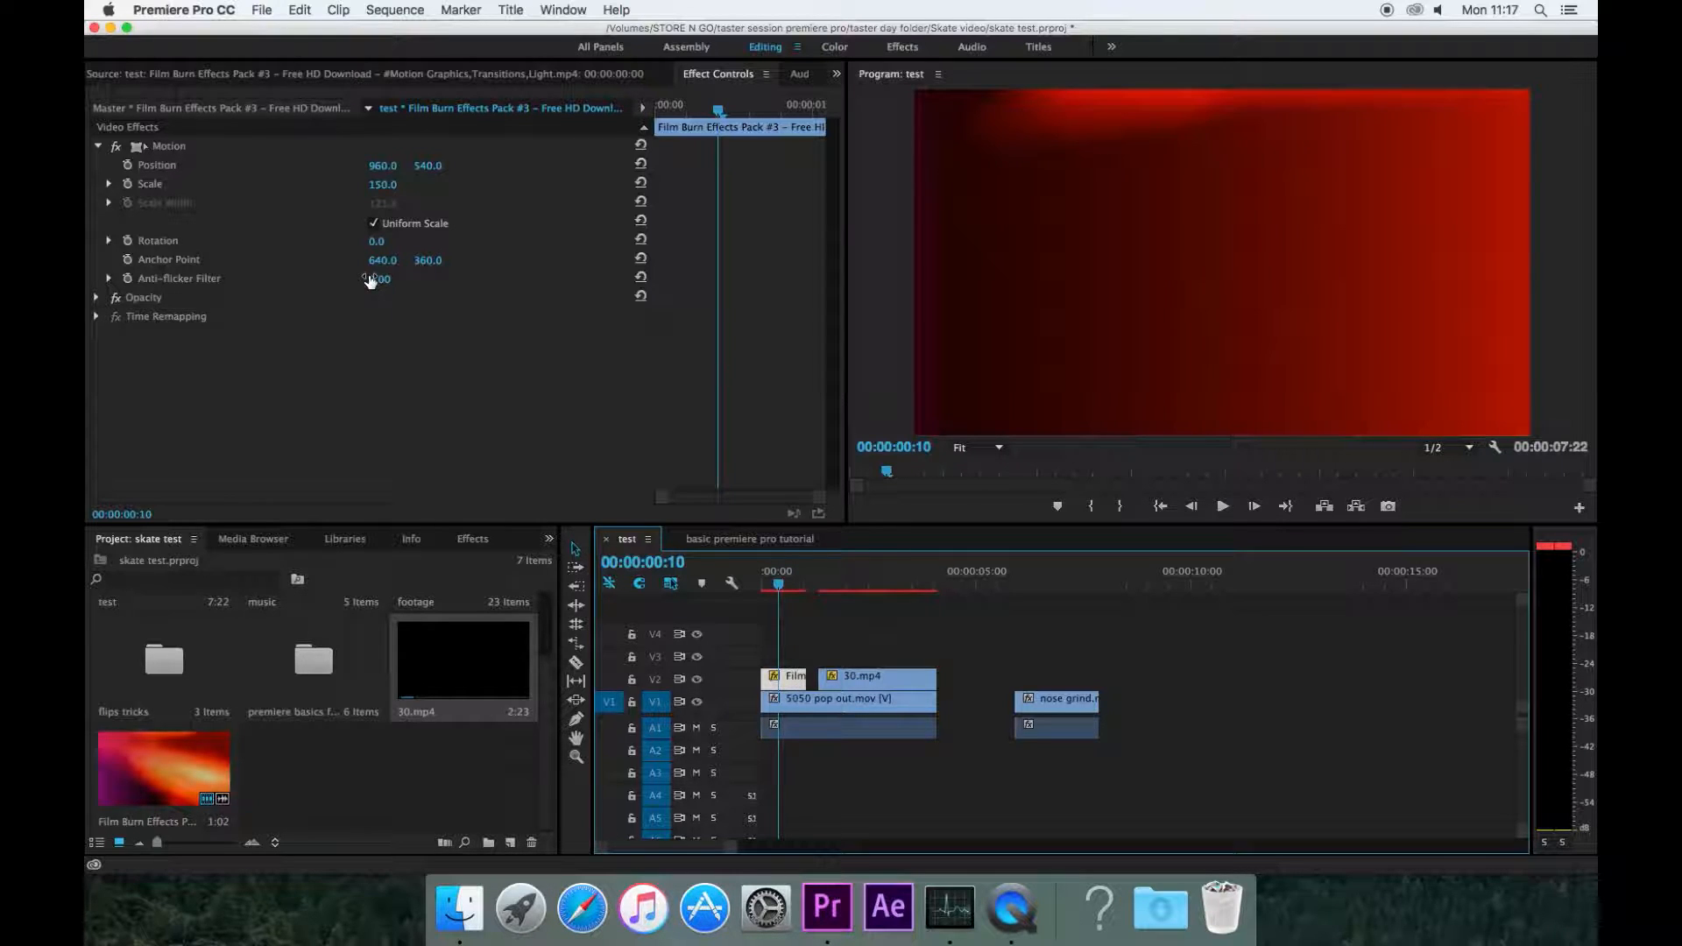
pyautogui.click(96, 146)
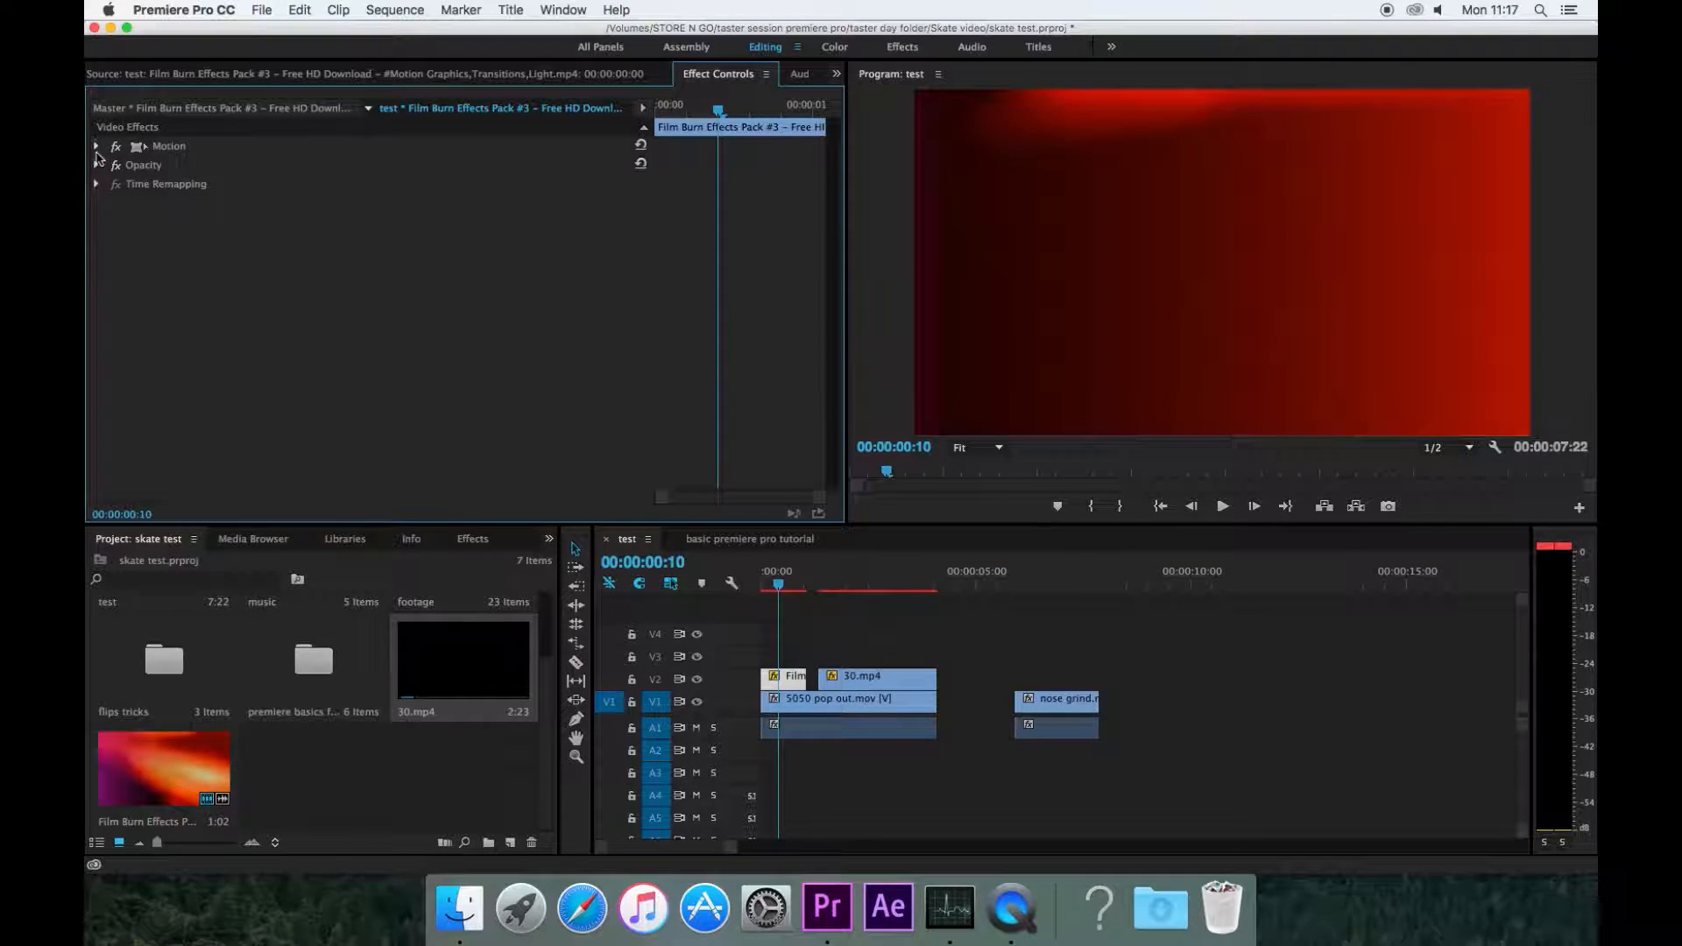
pyautogui.click(97, 165)
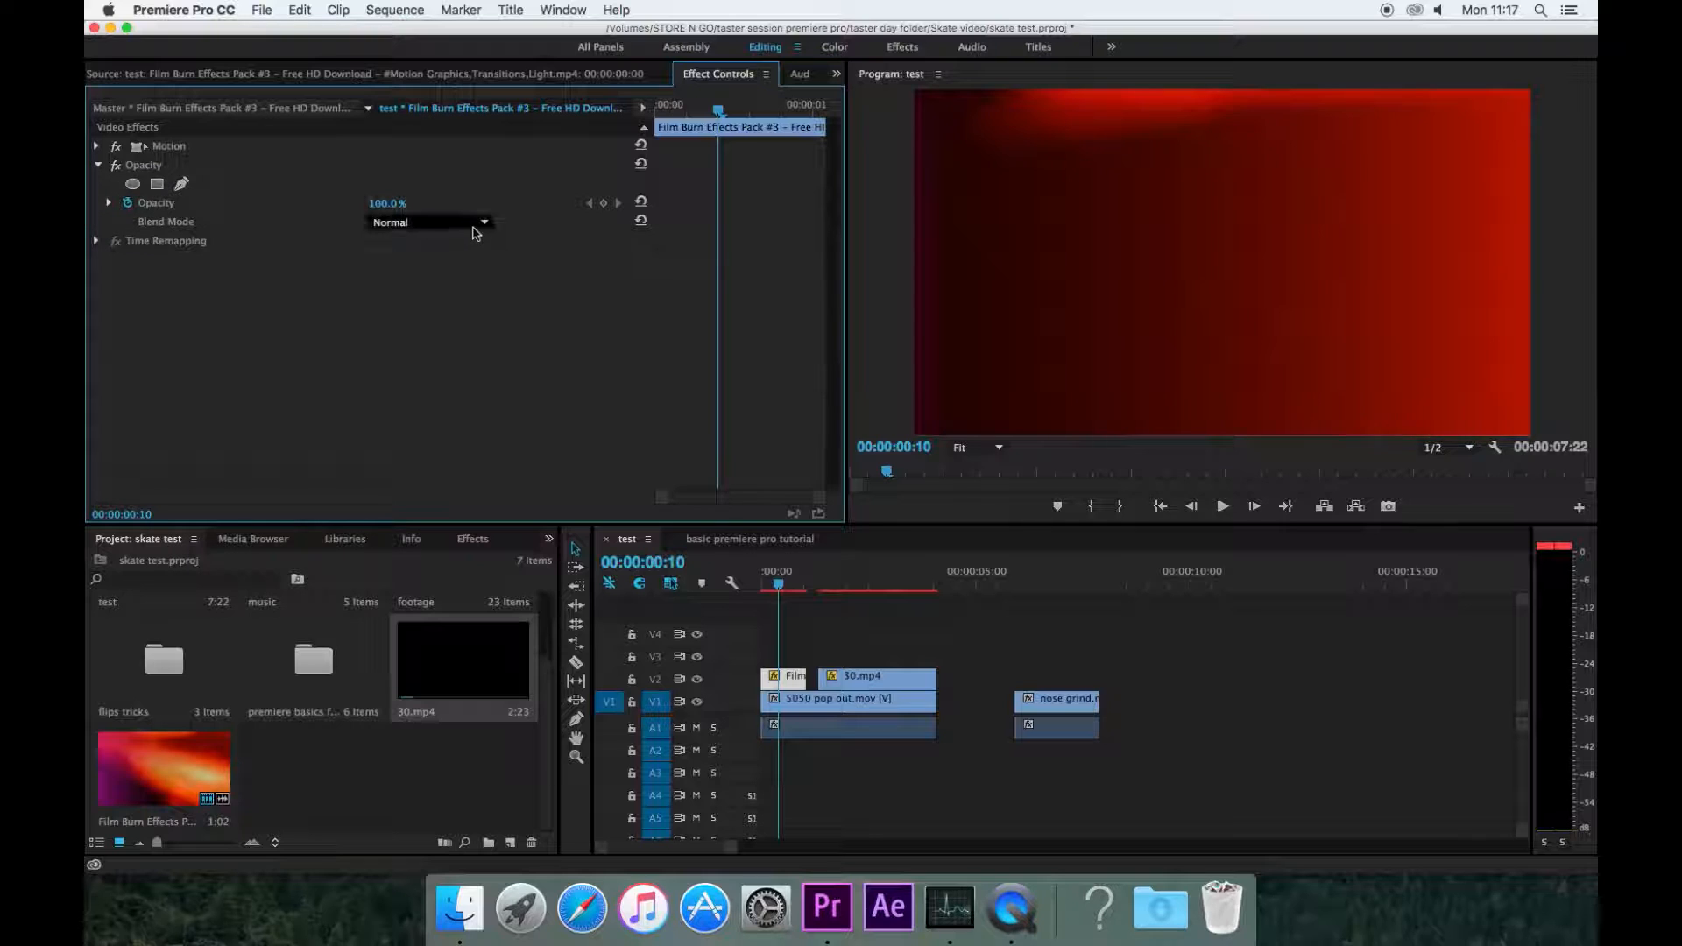
pyautogui.click(441, 226)
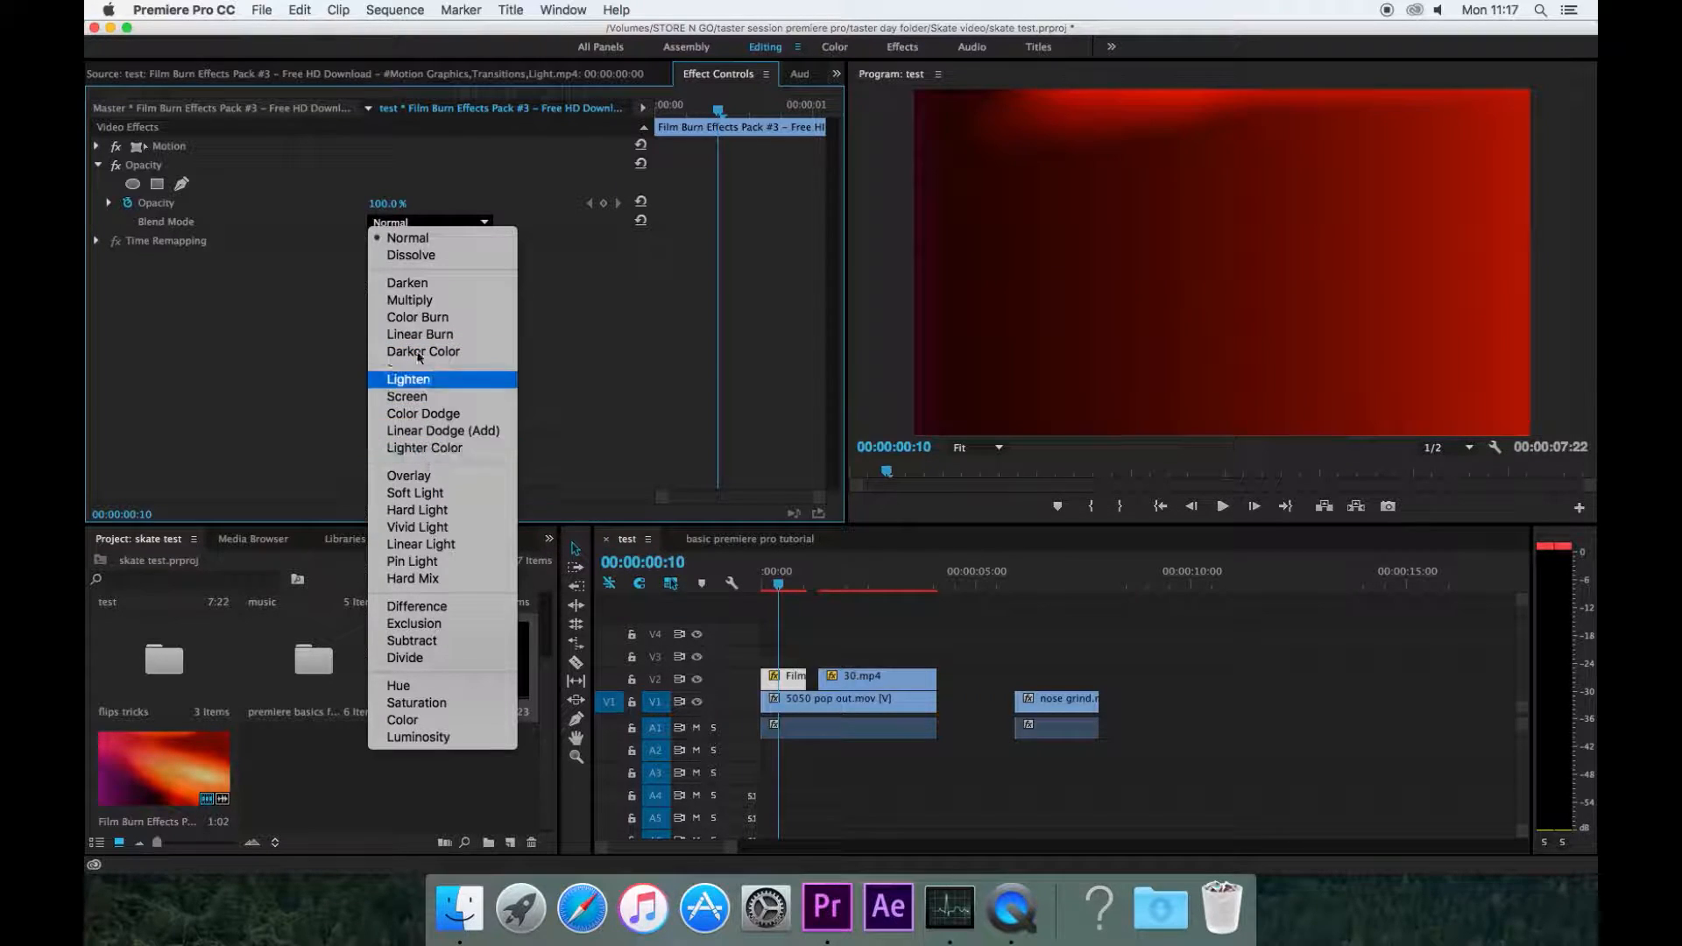
pyautogui.click(445, 302)
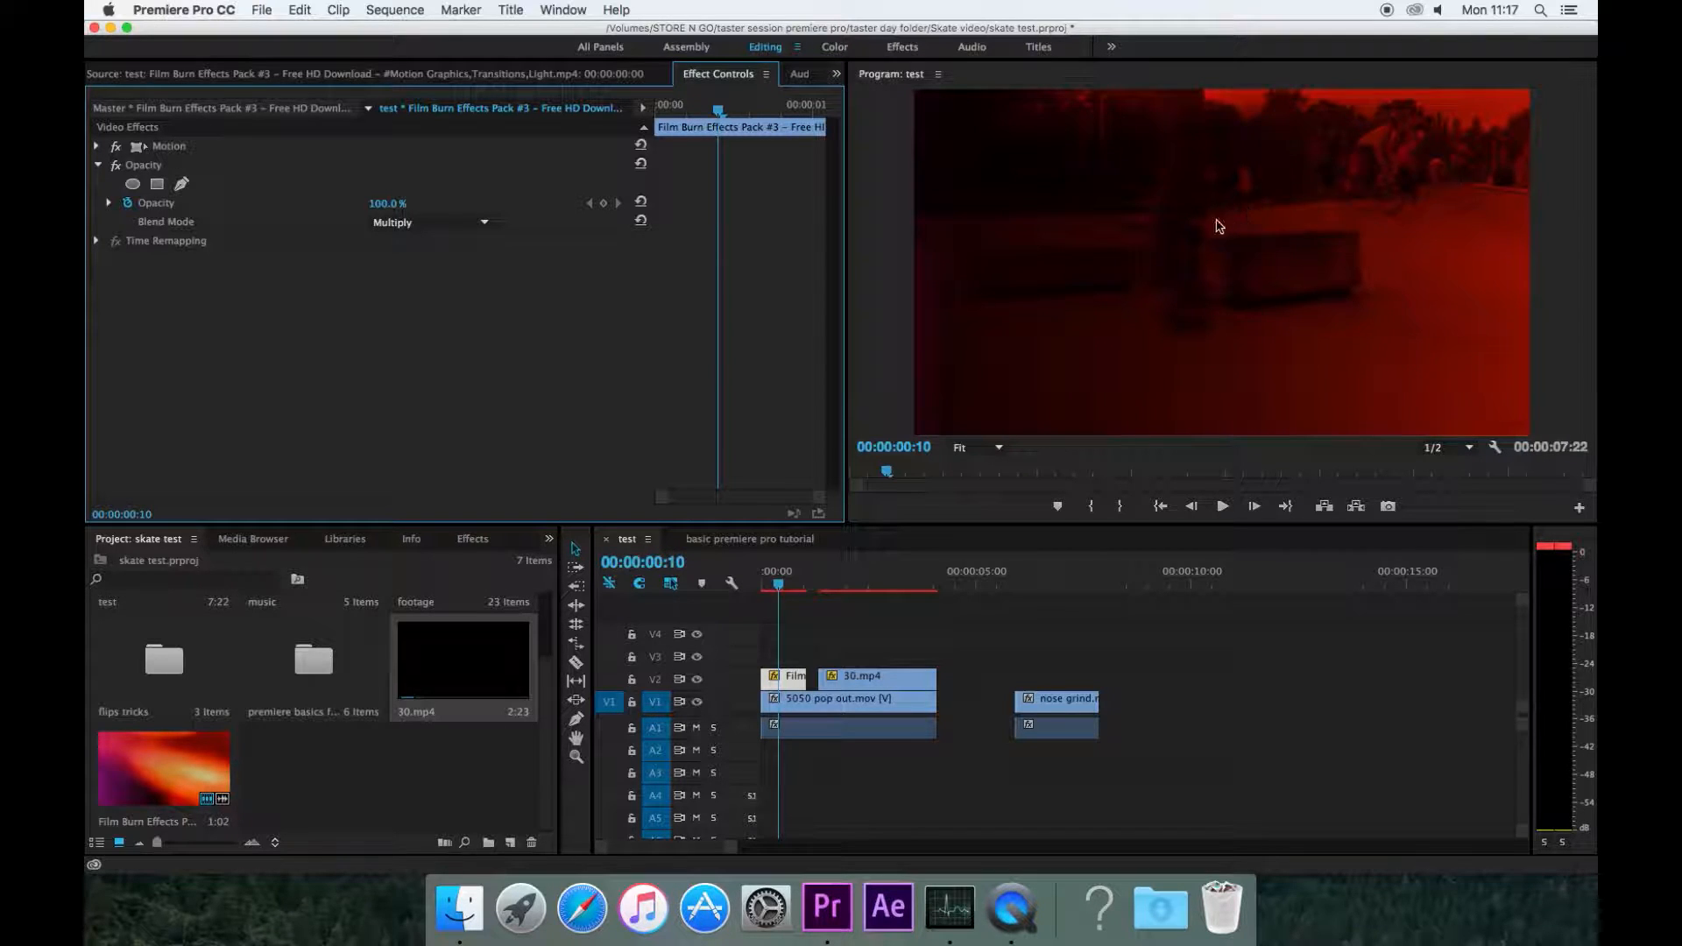
pyautogui.click(482, 222)
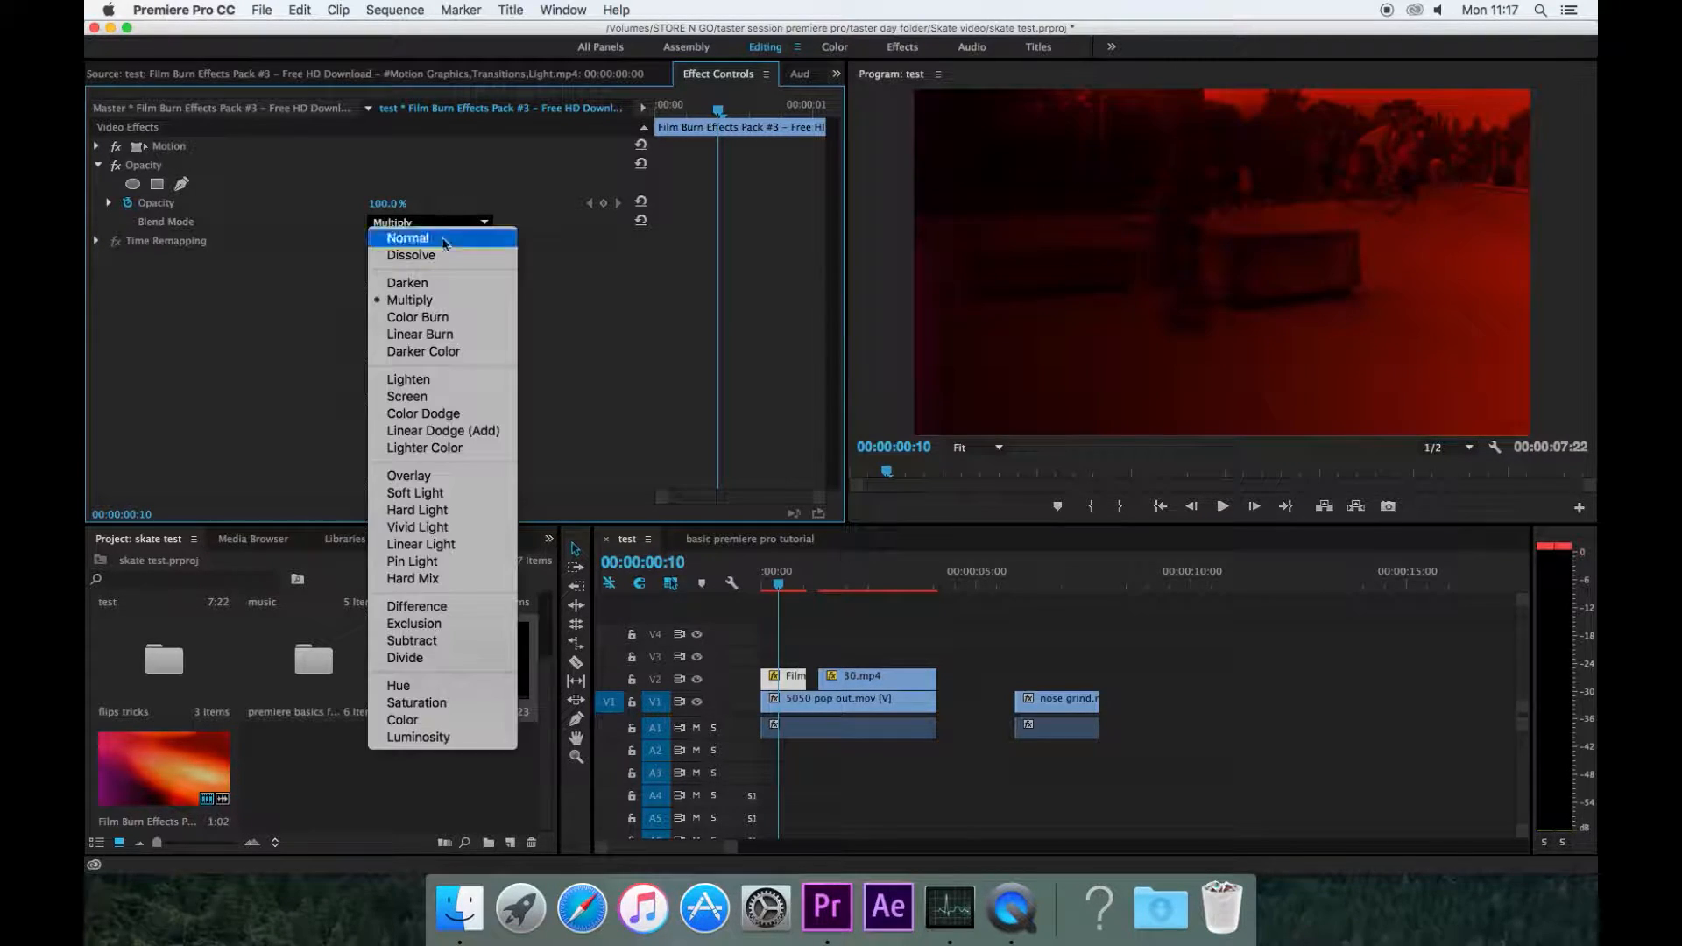
pyautogui.click(443, 399)
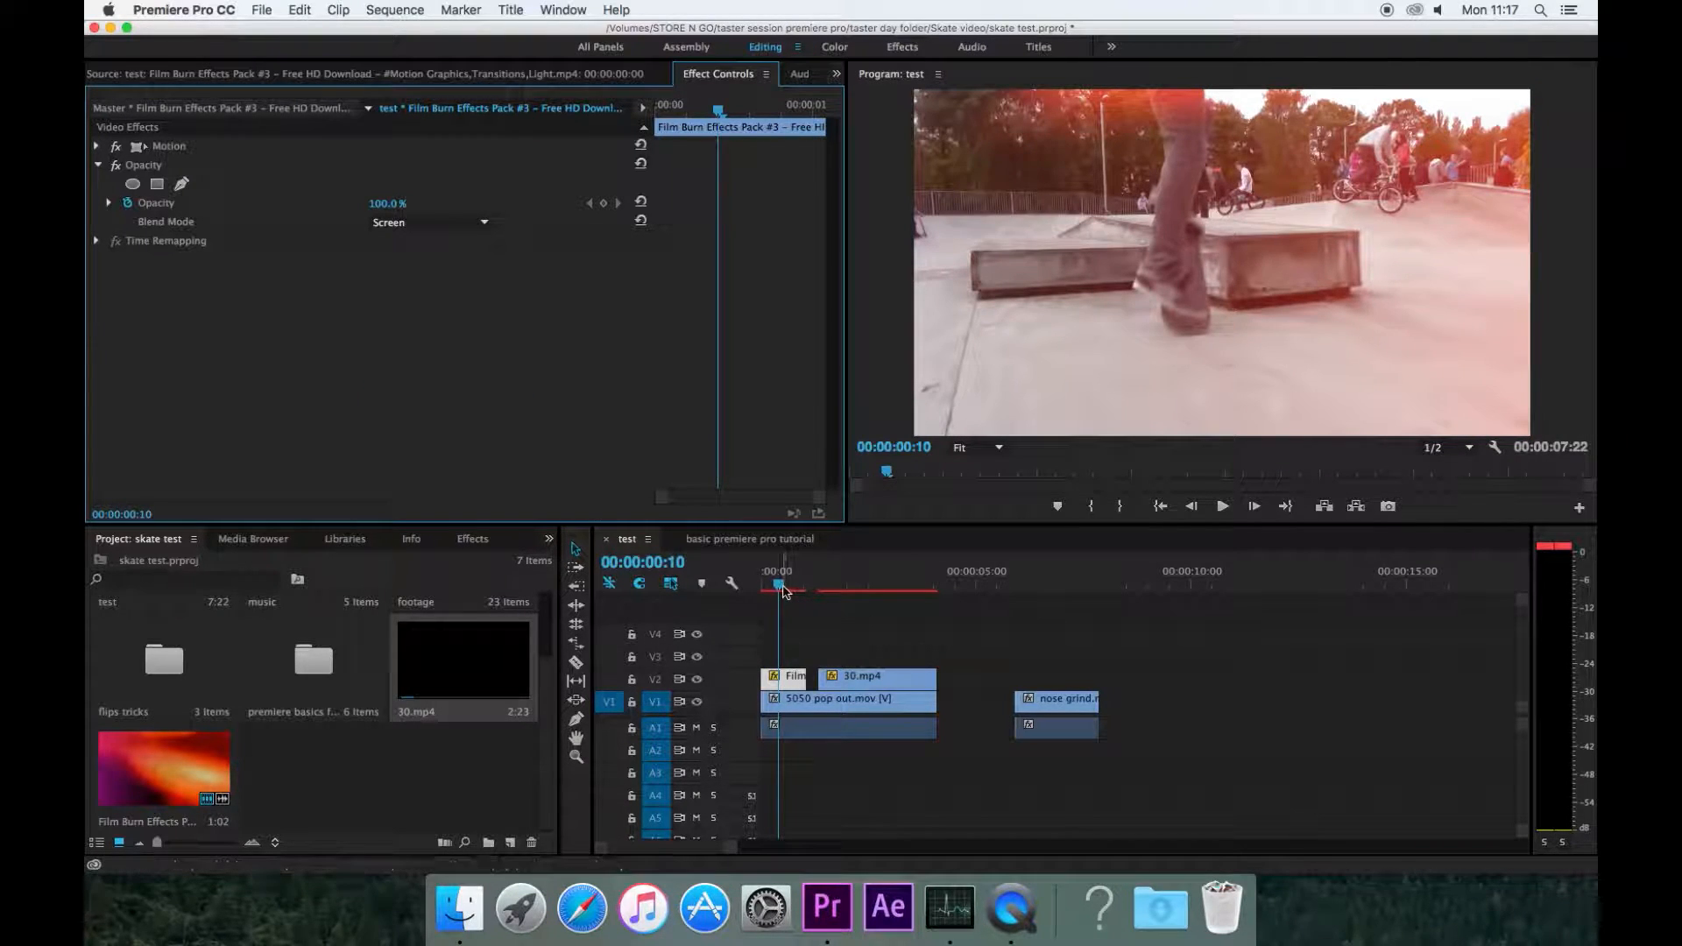
pyautogui.click(755, 584)
pyautogui.press('space')
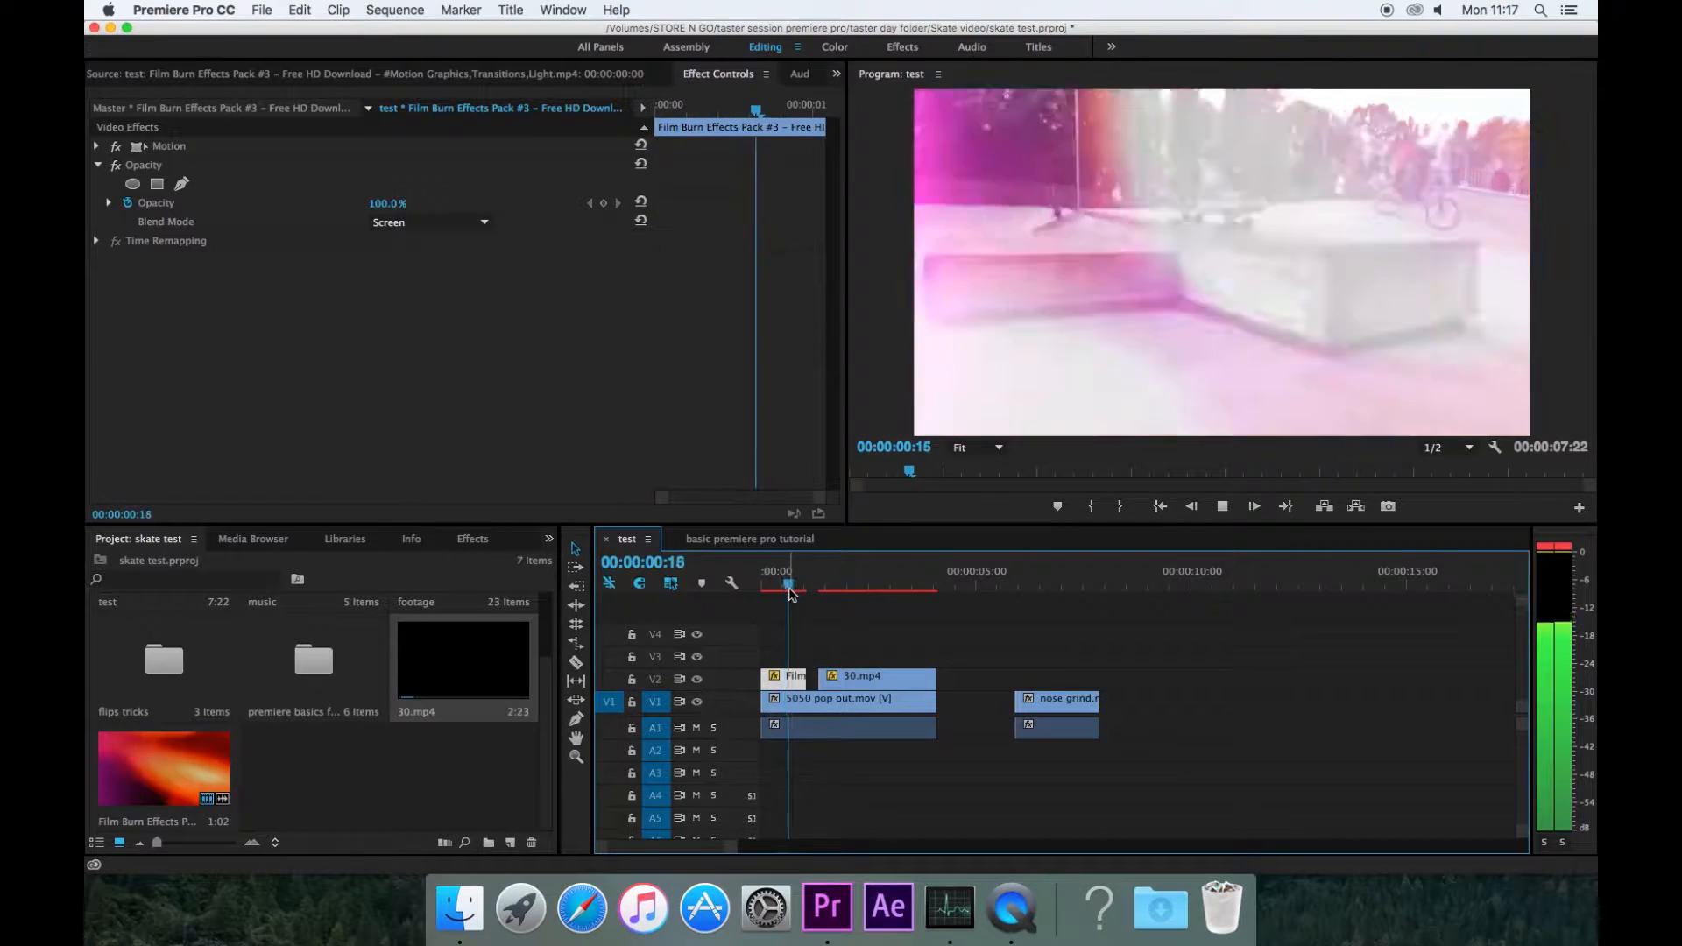
# Replay the sequence from its start to review the overlays, closing the Creative Cloud sign-in window.
pyautogui.press('space')
pyautogui.click(752, 585)
pyautogui.press('space')
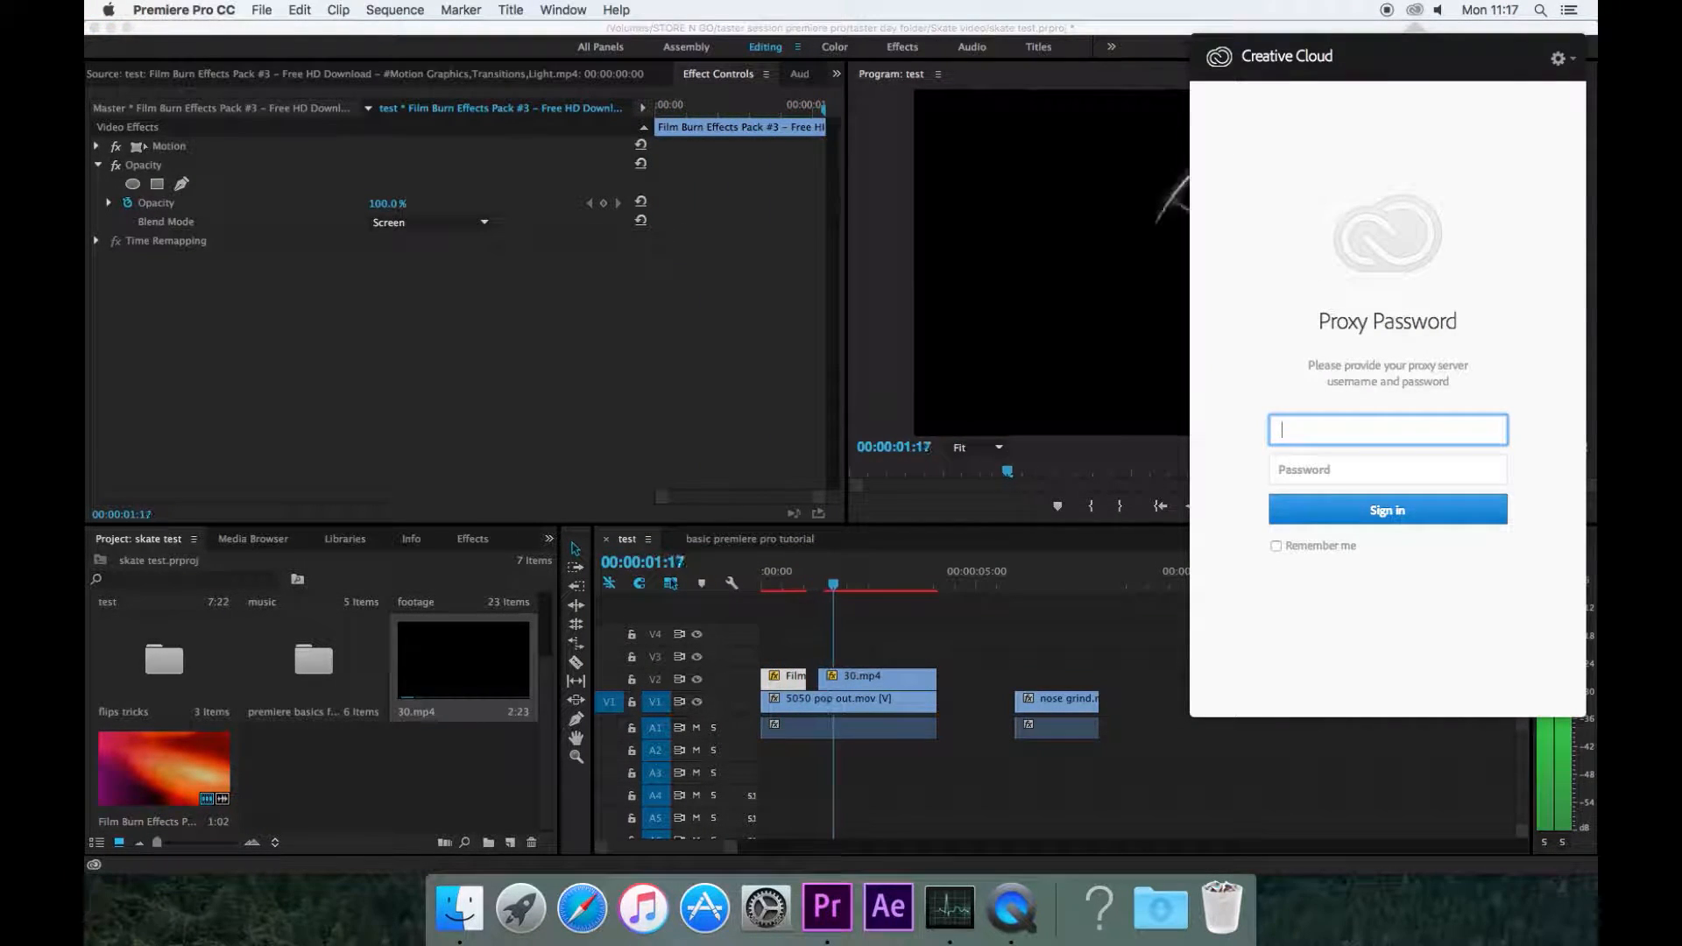
pyautogui.click(1415, 10)
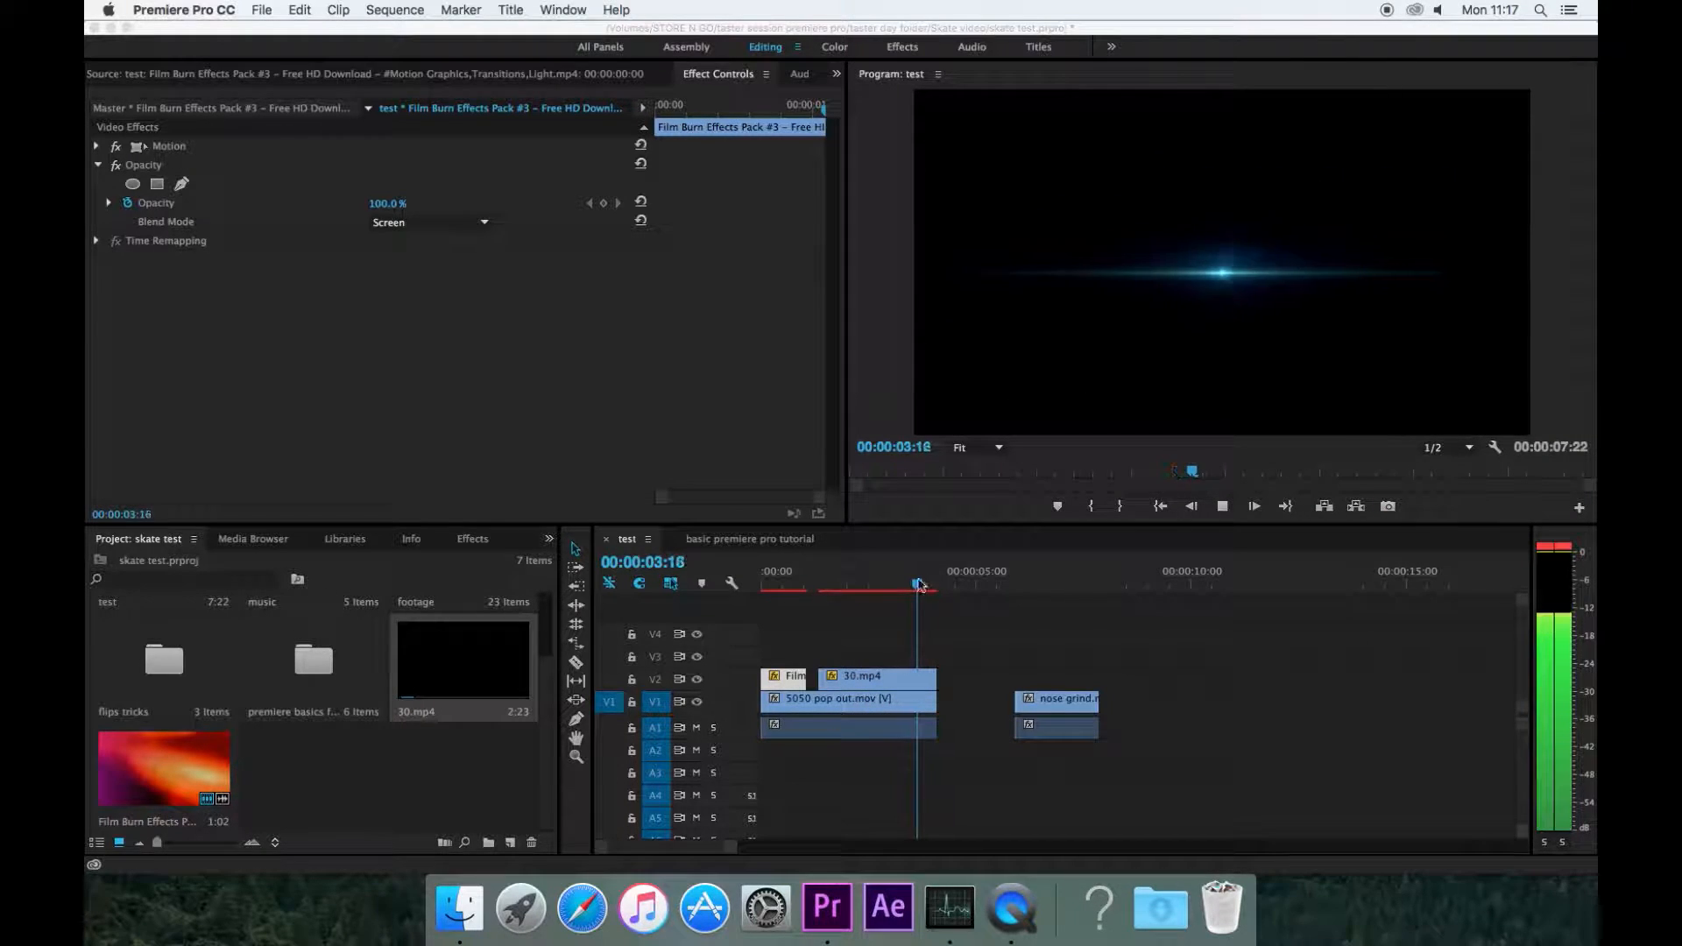
# Park the playhead at 00:00:01:19 and set the 30.mp4 clip's blend mode to Screen.
pyautogui.moveTo(806, 584); pyautogui.dragTo(837, 584)
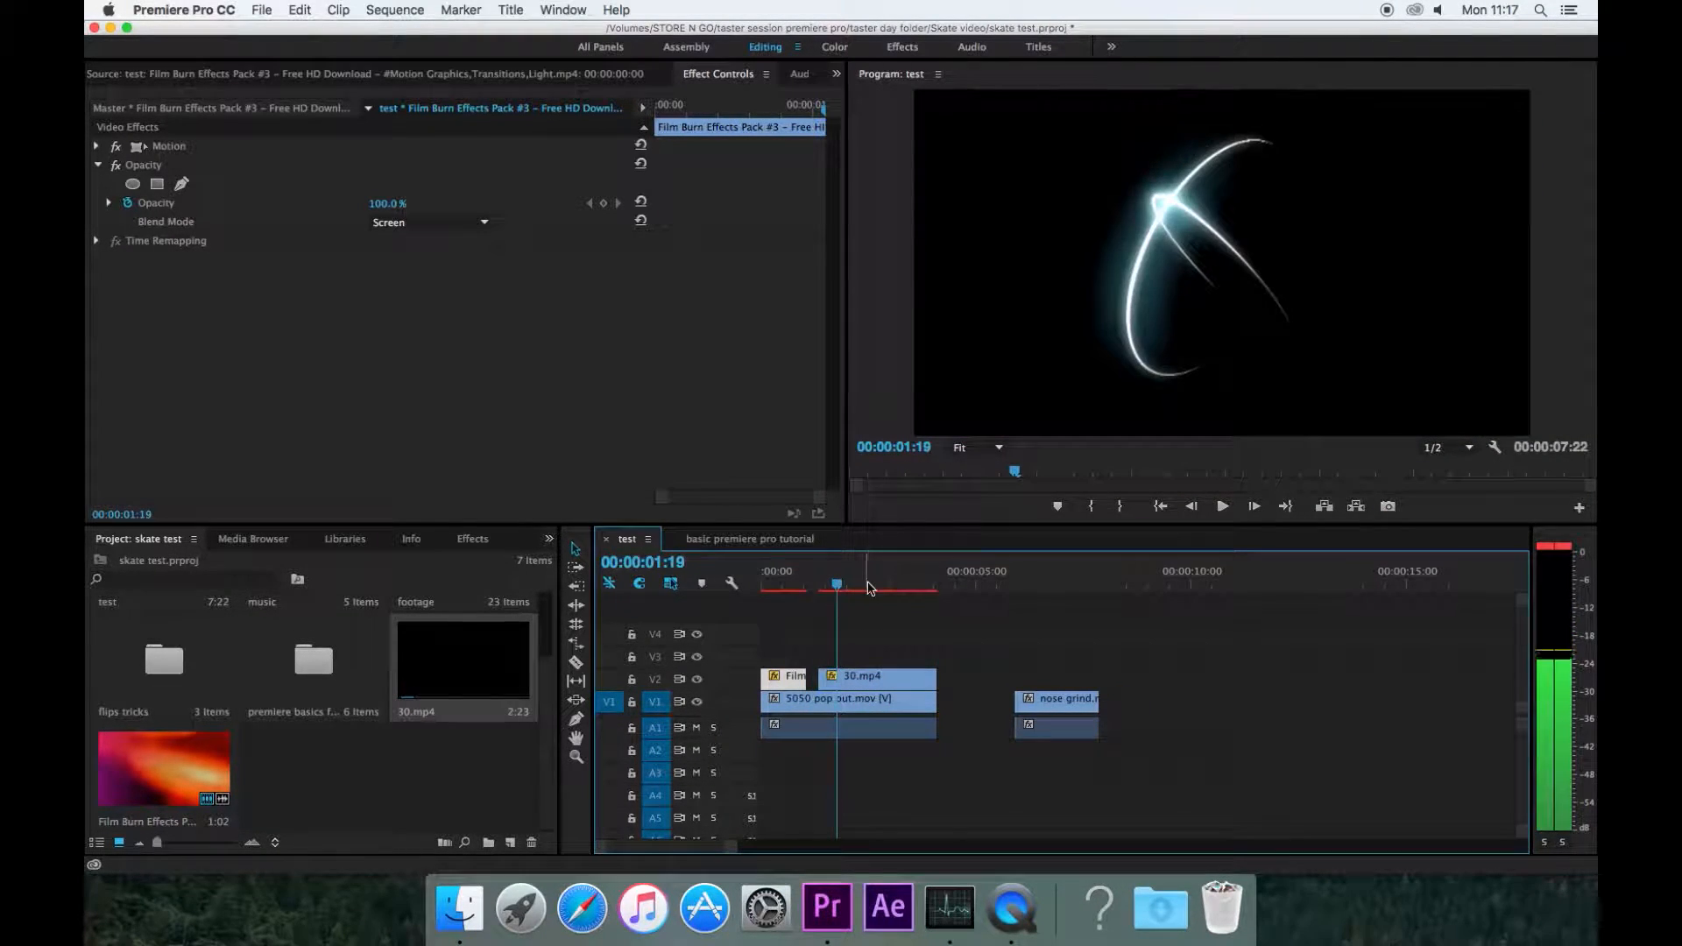
pyautogui.click(858, 679)
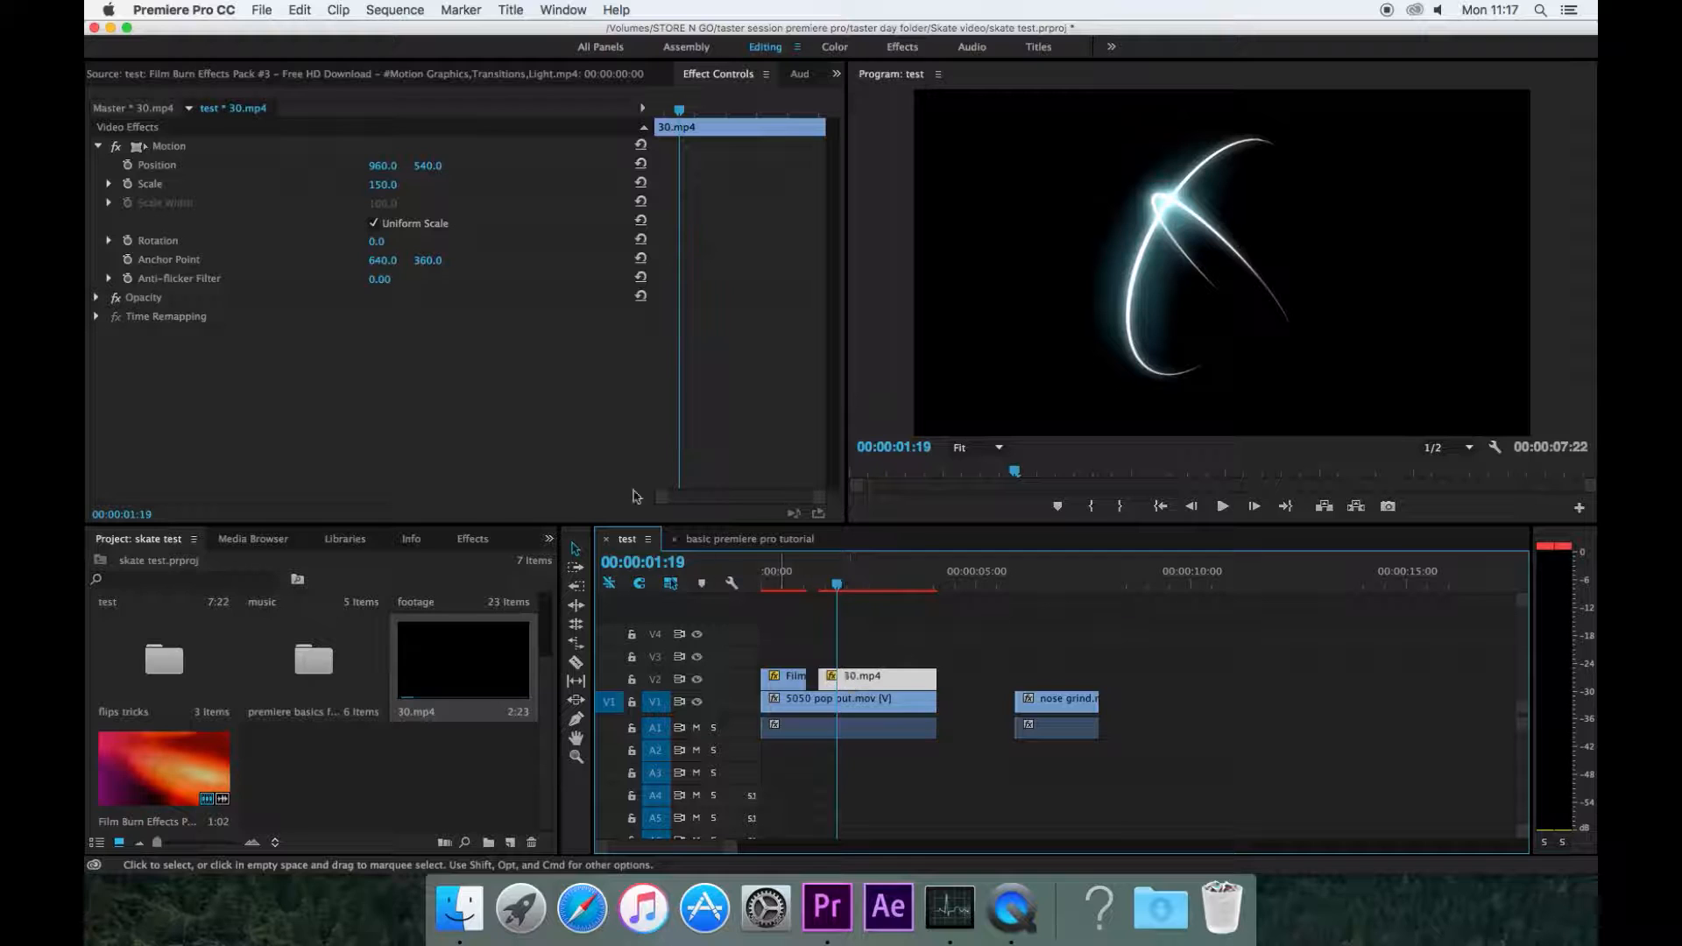
pyautogui.click(98, 146)
pyautogui.click(97, 165)
pyautogui.click(424, 231)
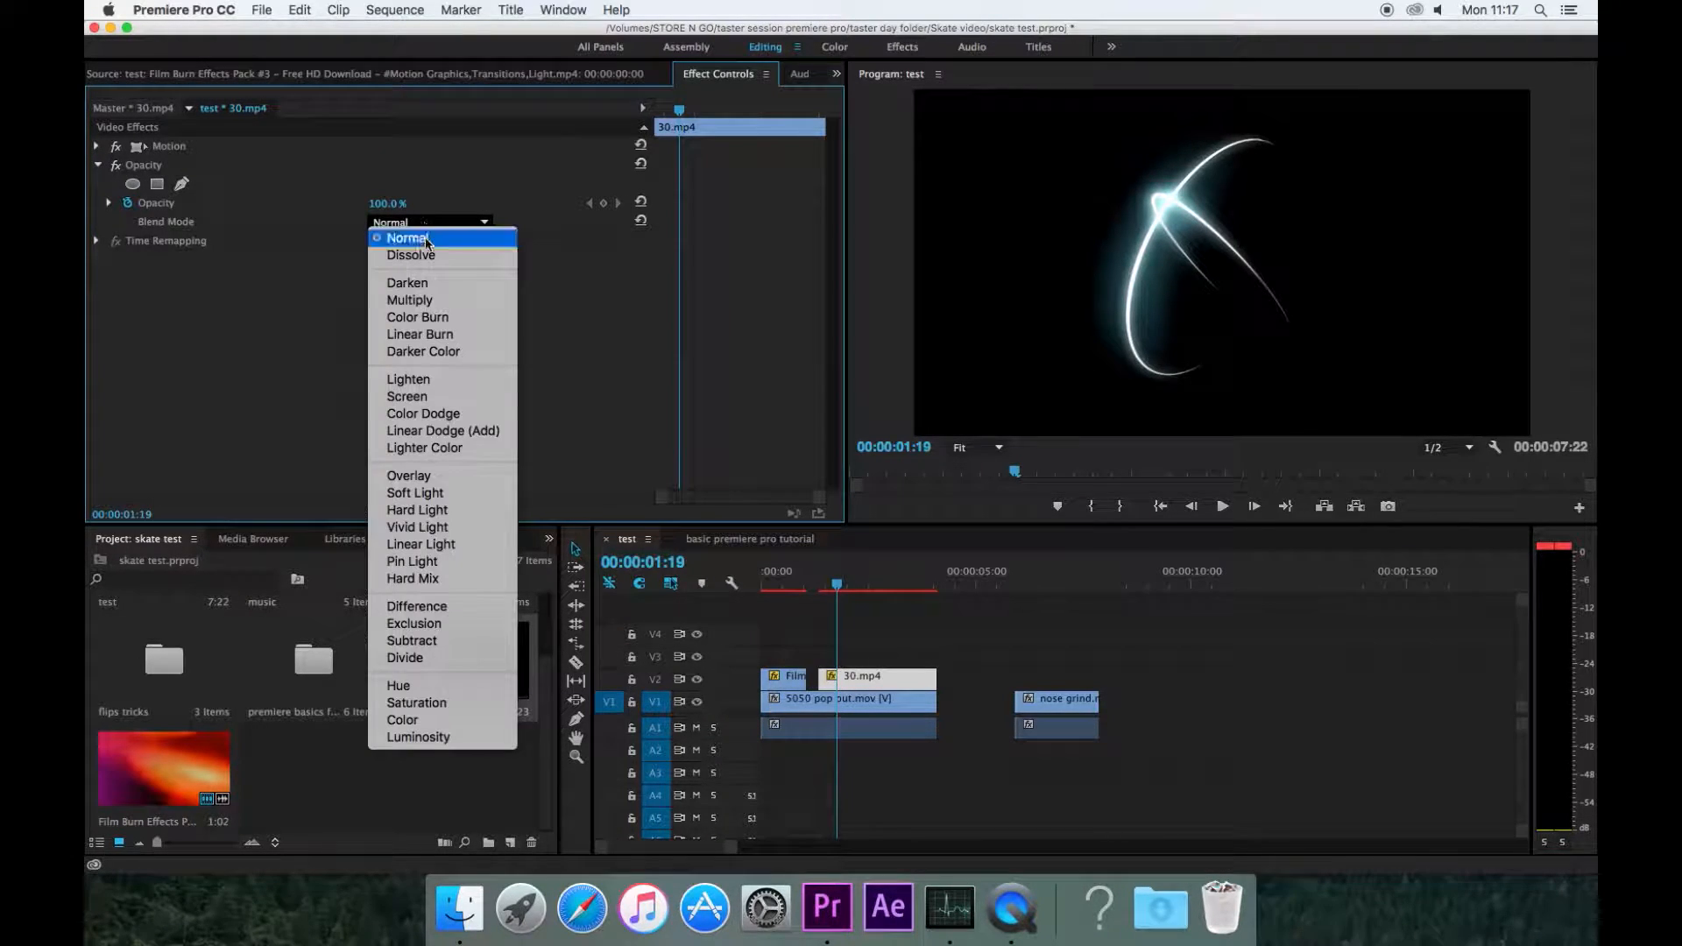
pyautogui.click(461, 400)
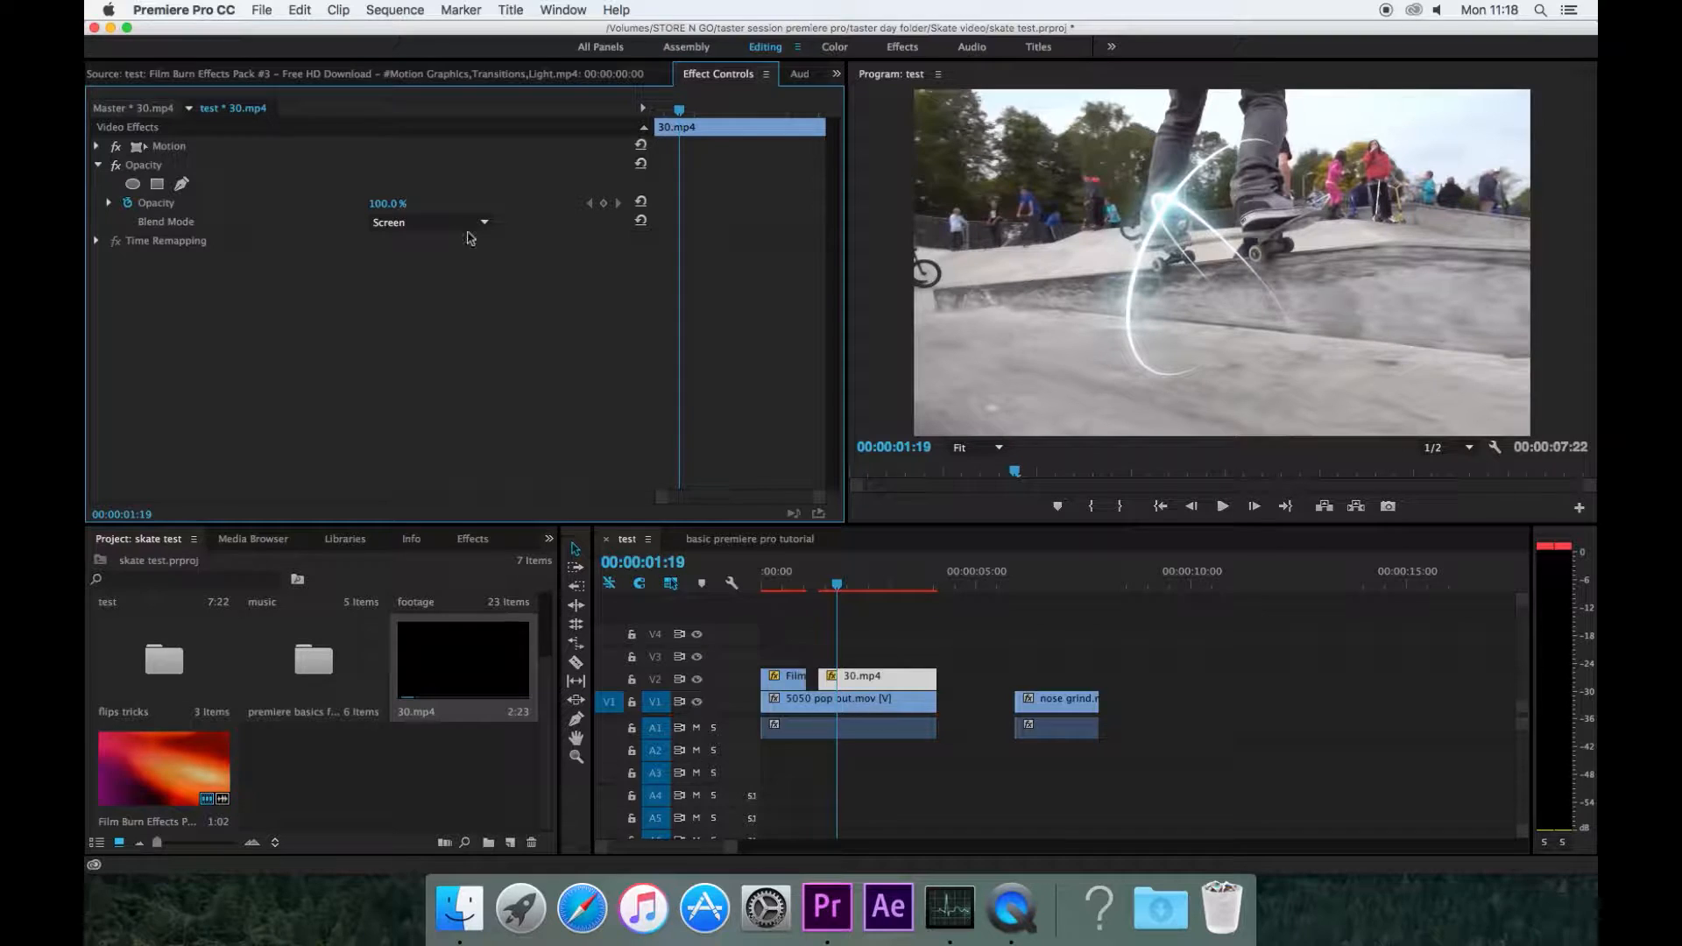
# Try the Color Dodge, Linear Dodge (Add), Lighter Color and Lighten blend modes on the 30.mp4 clip.
pyautogui.click(426, 226)
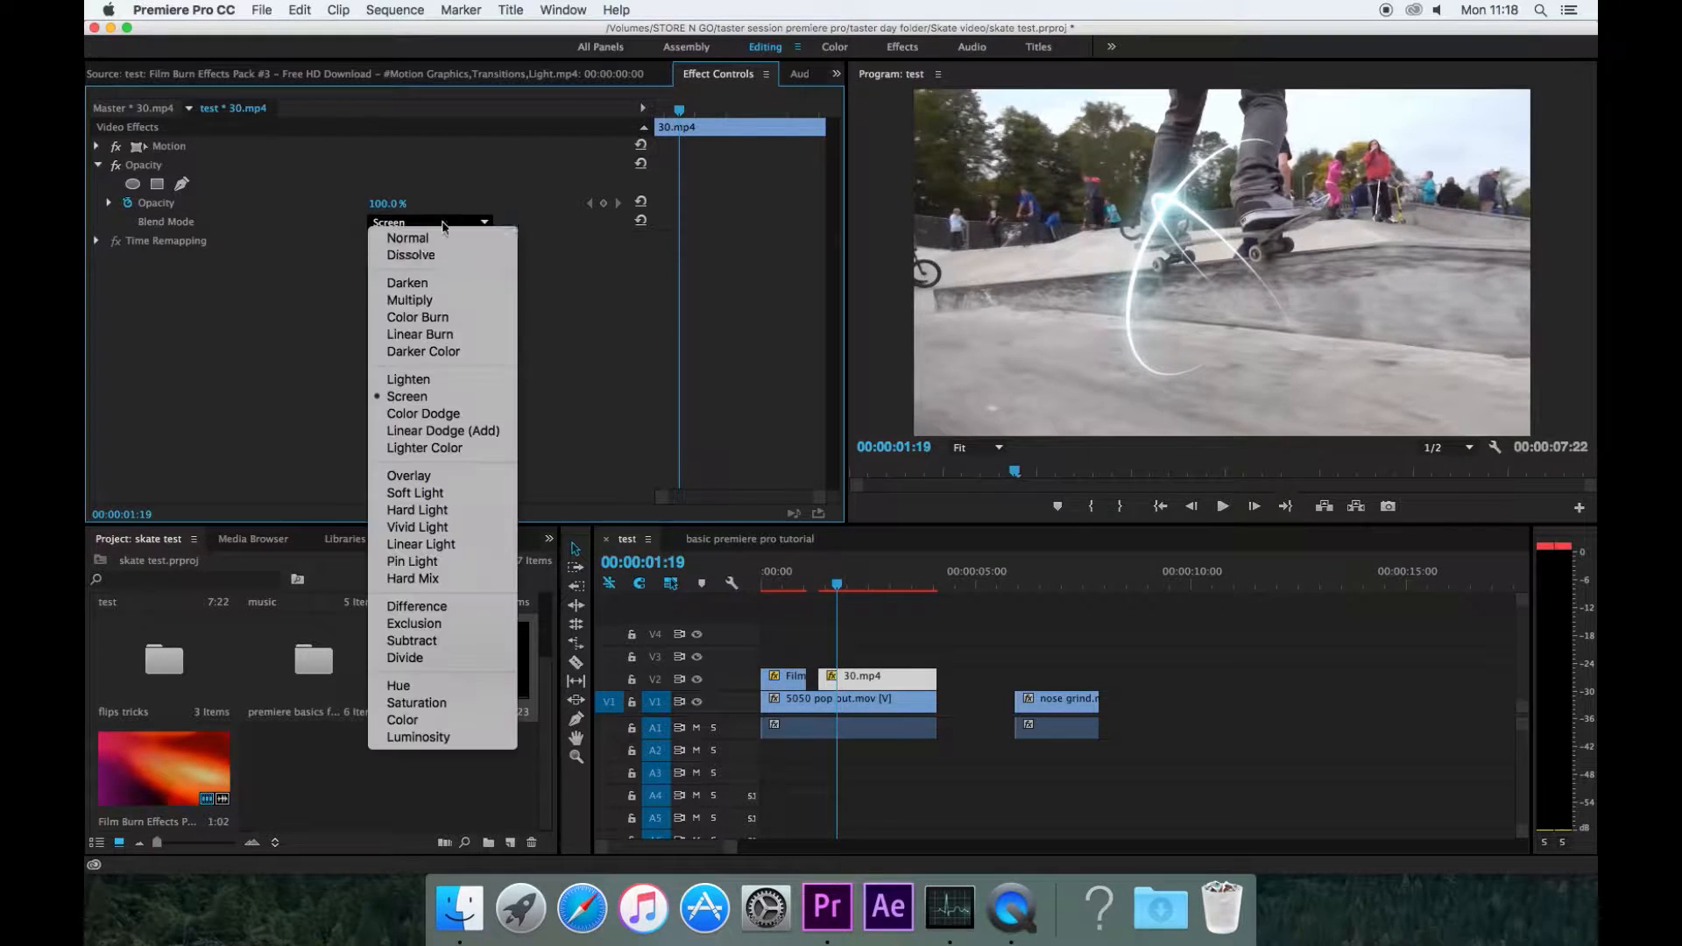
pyautogui.click(480, 414)
pyautogui.click(495, 226)
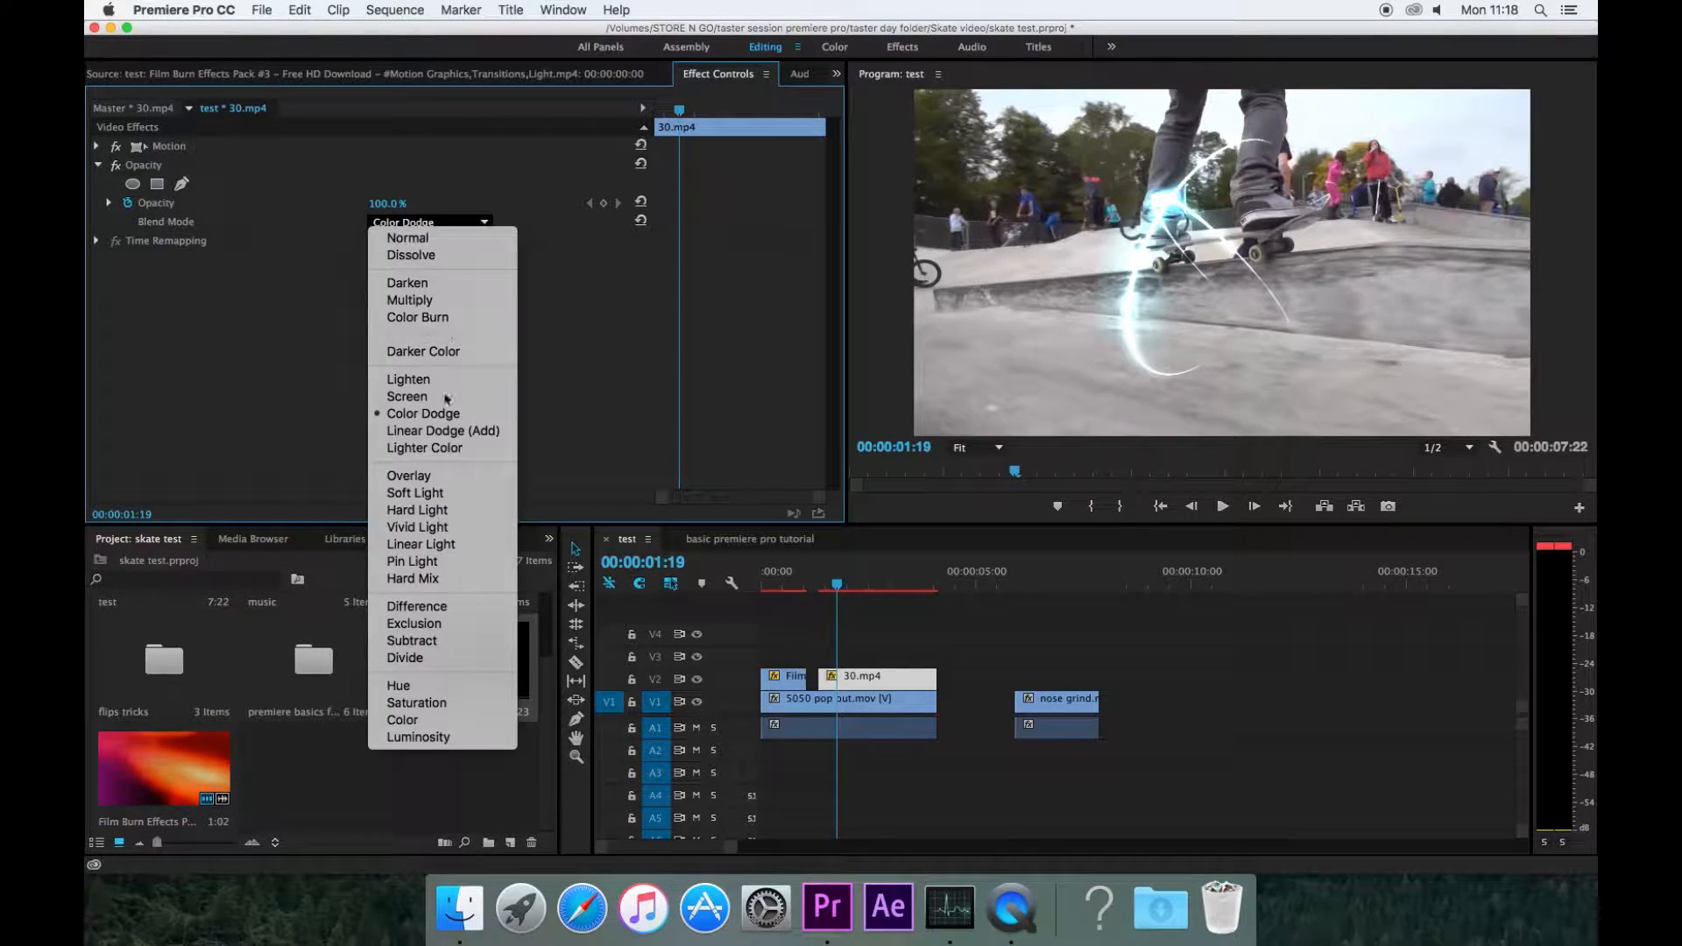
pyautogui.click(442, 430)
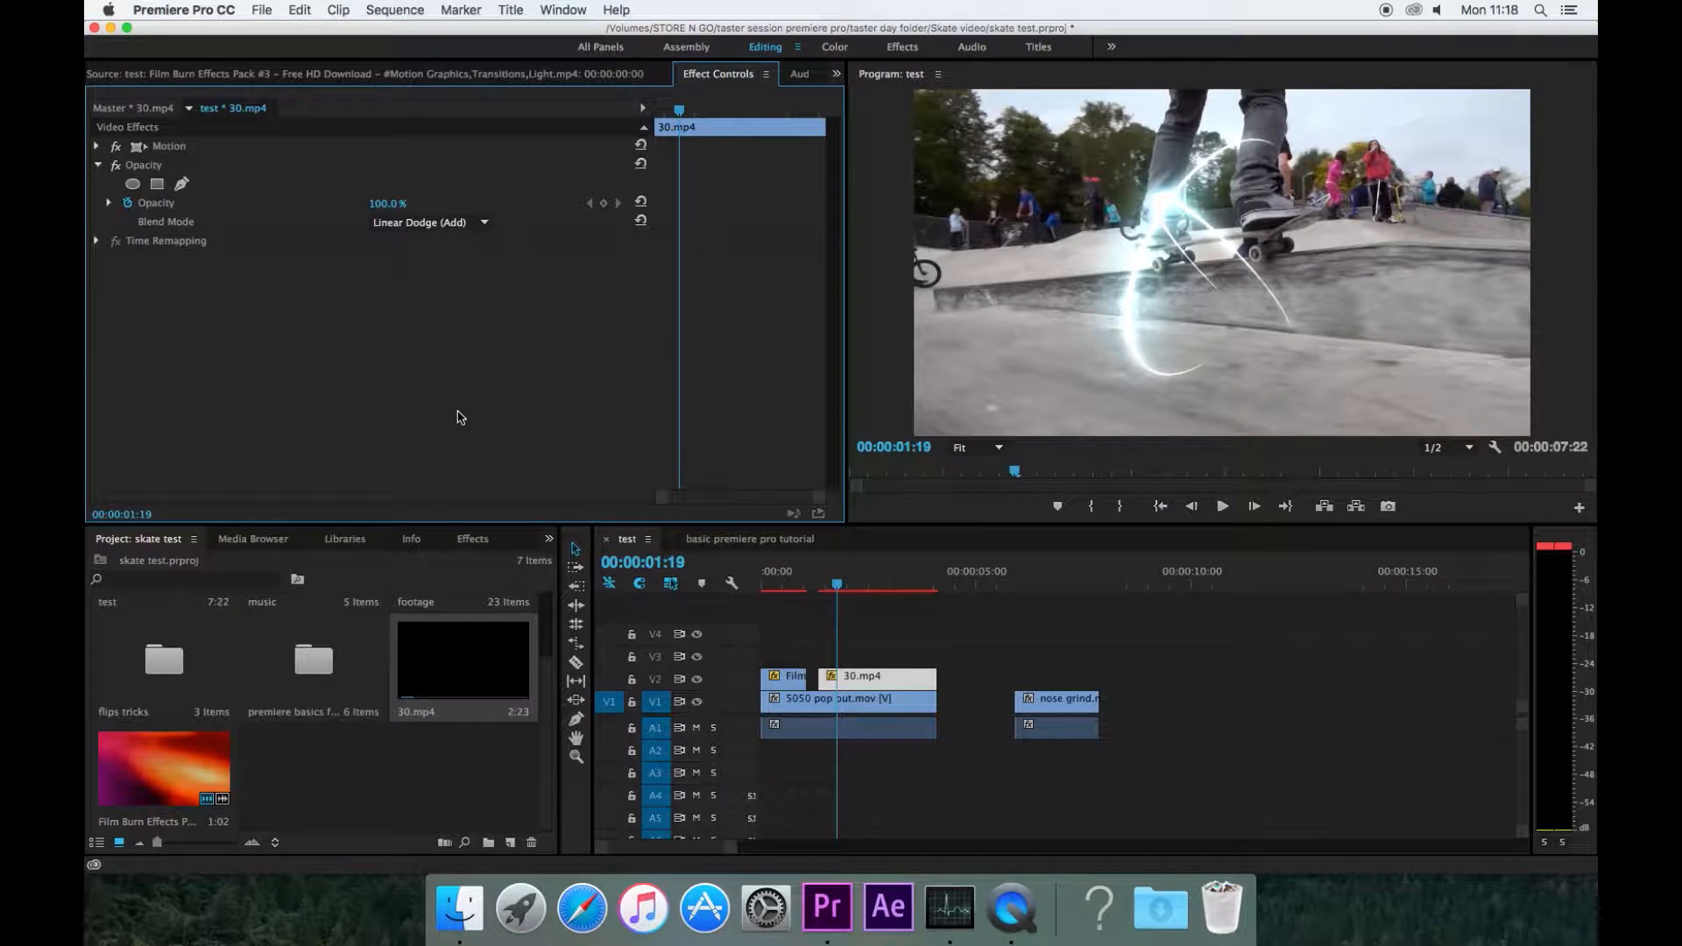
pyautogui.click(487, 230)
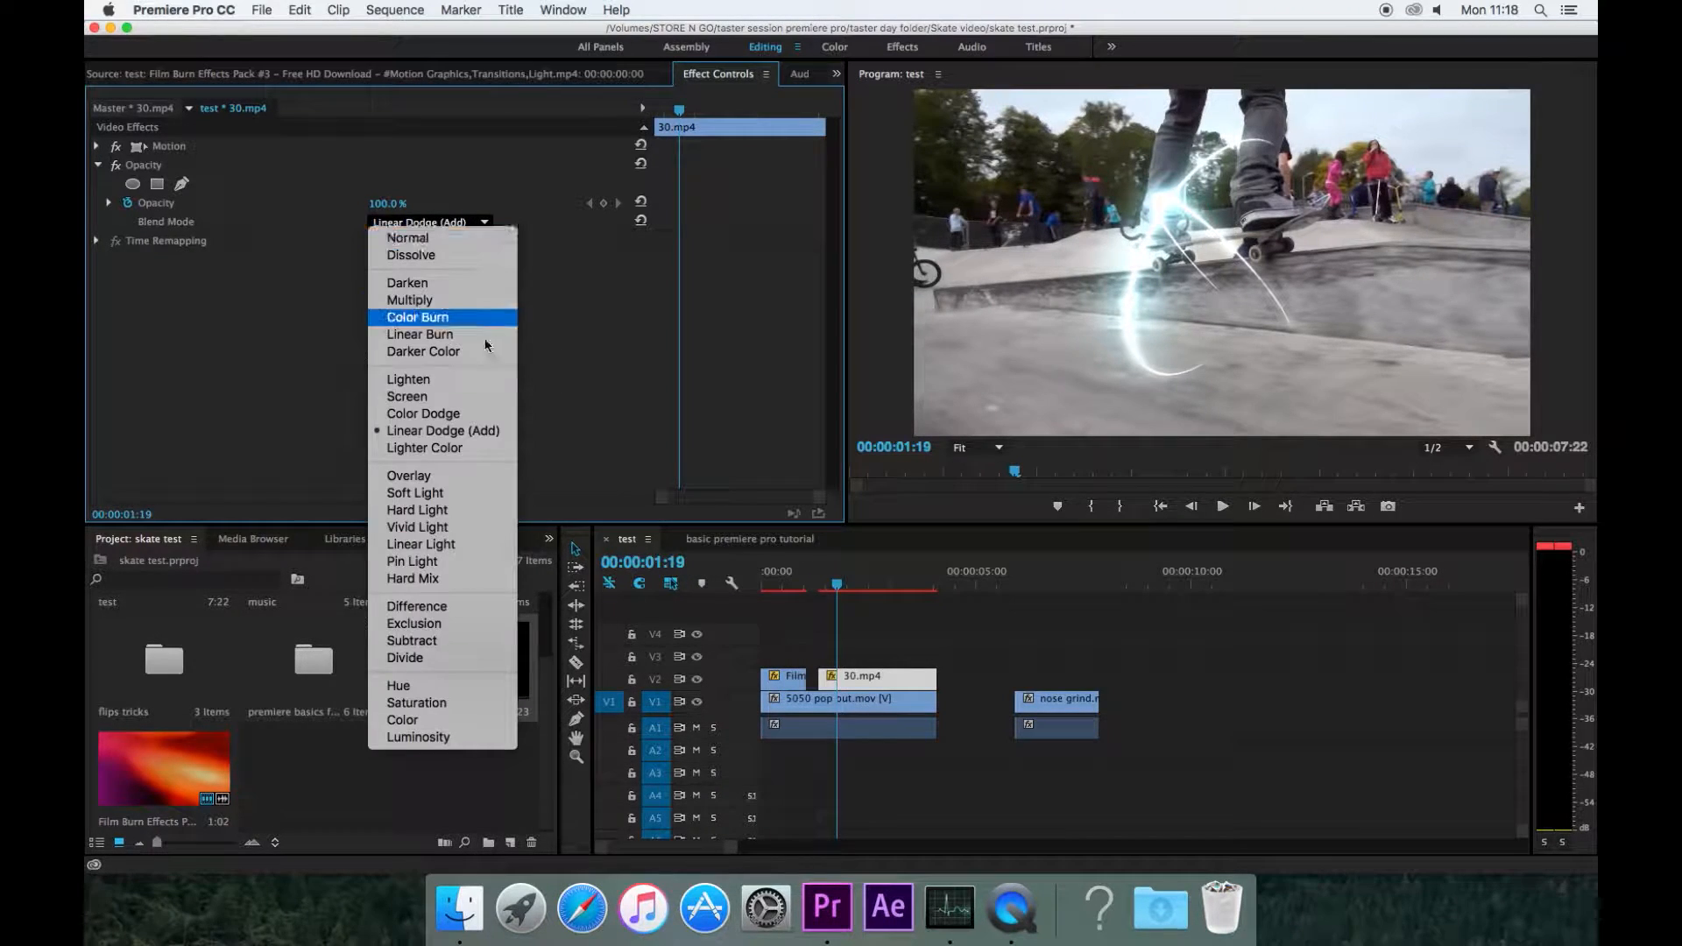
pyautogui.click(451, 448)
pyautogui.click(448, 227)
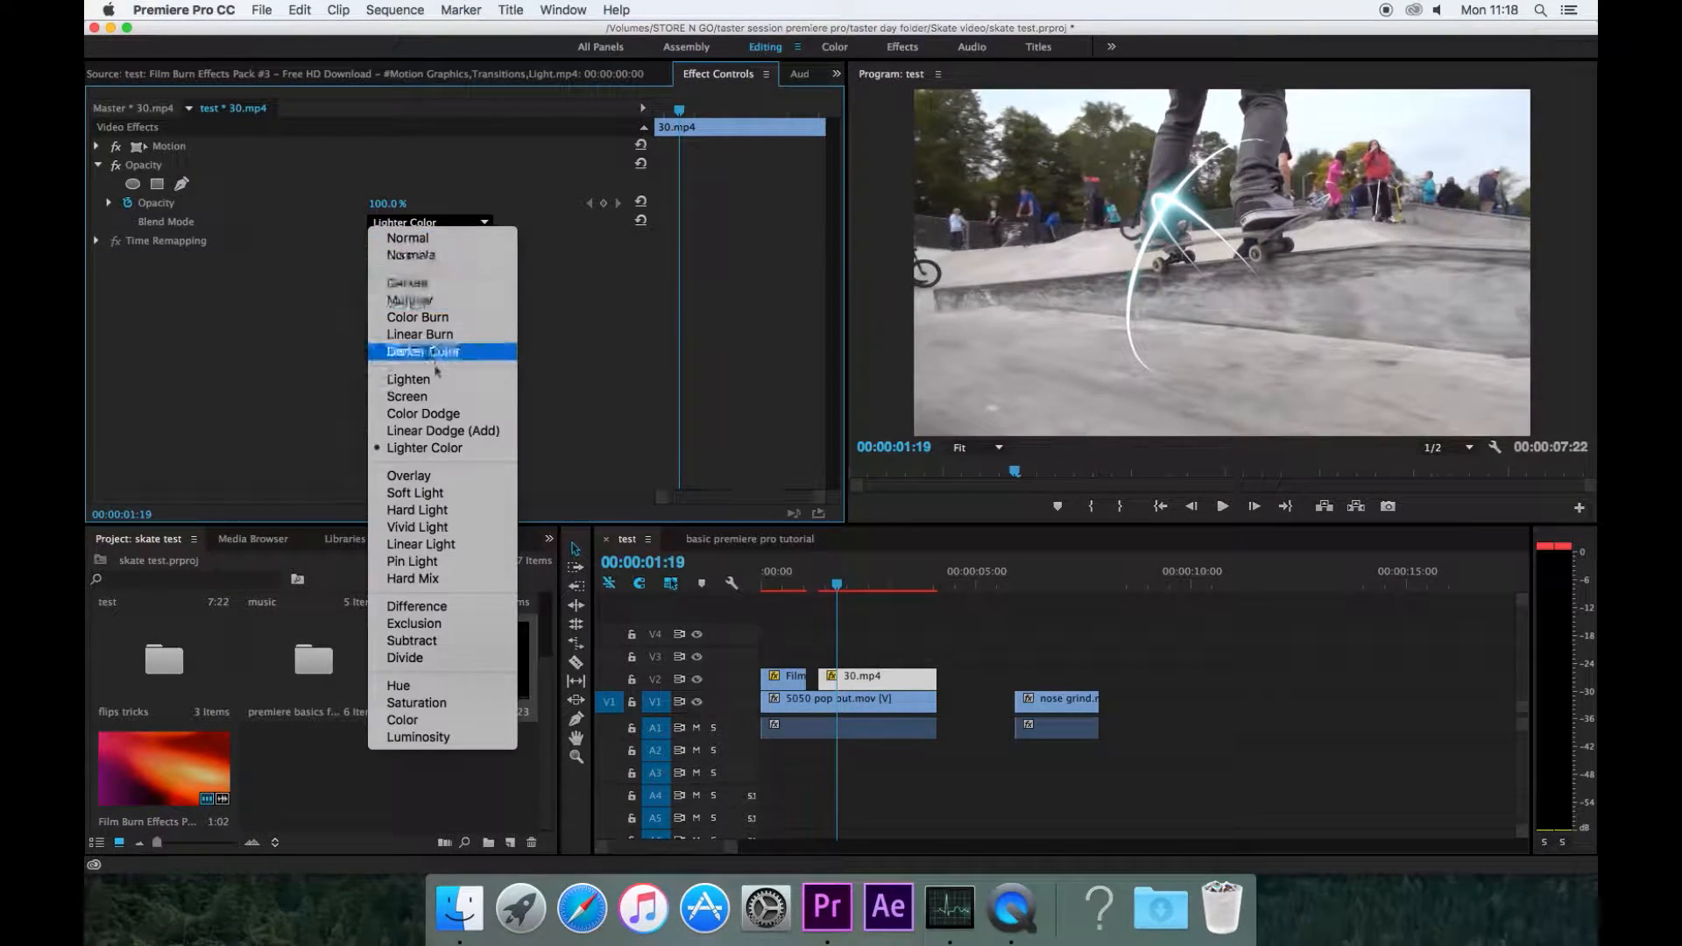
pyautogui.click(442, 376)
# Set the 30.mp4 clip's blend mode to Color Dodge after trying Screen again.
pyautogui.click(451, 230)
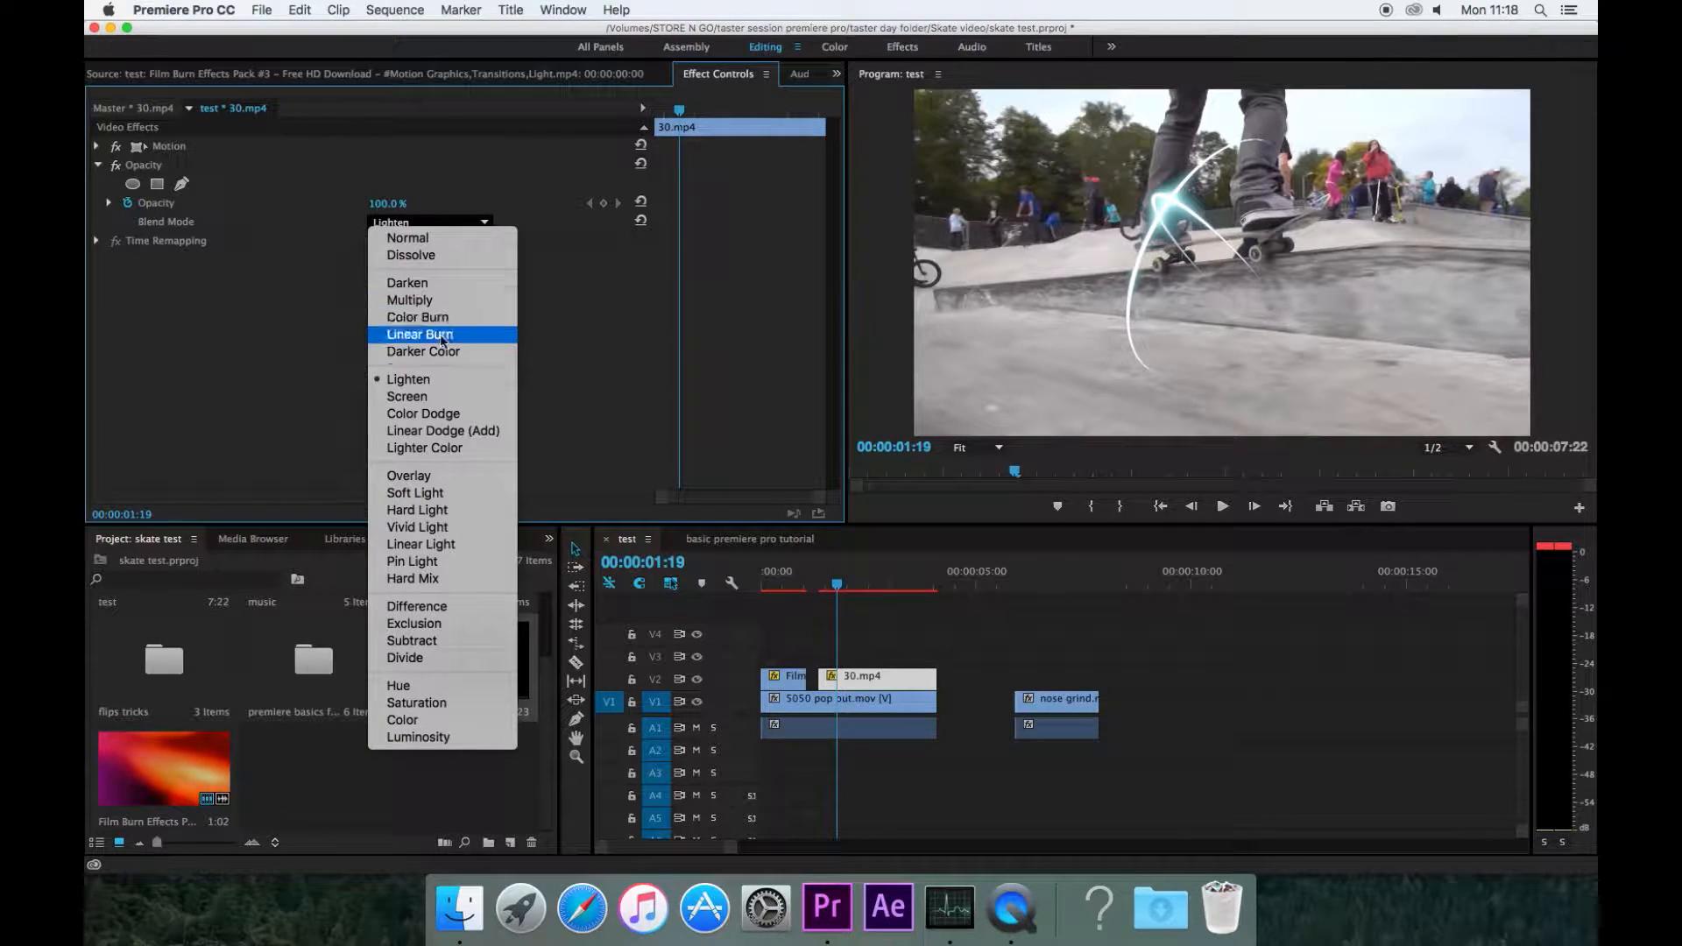
pyautogui.click(462, 396)
pyautogui.click(465, 233)
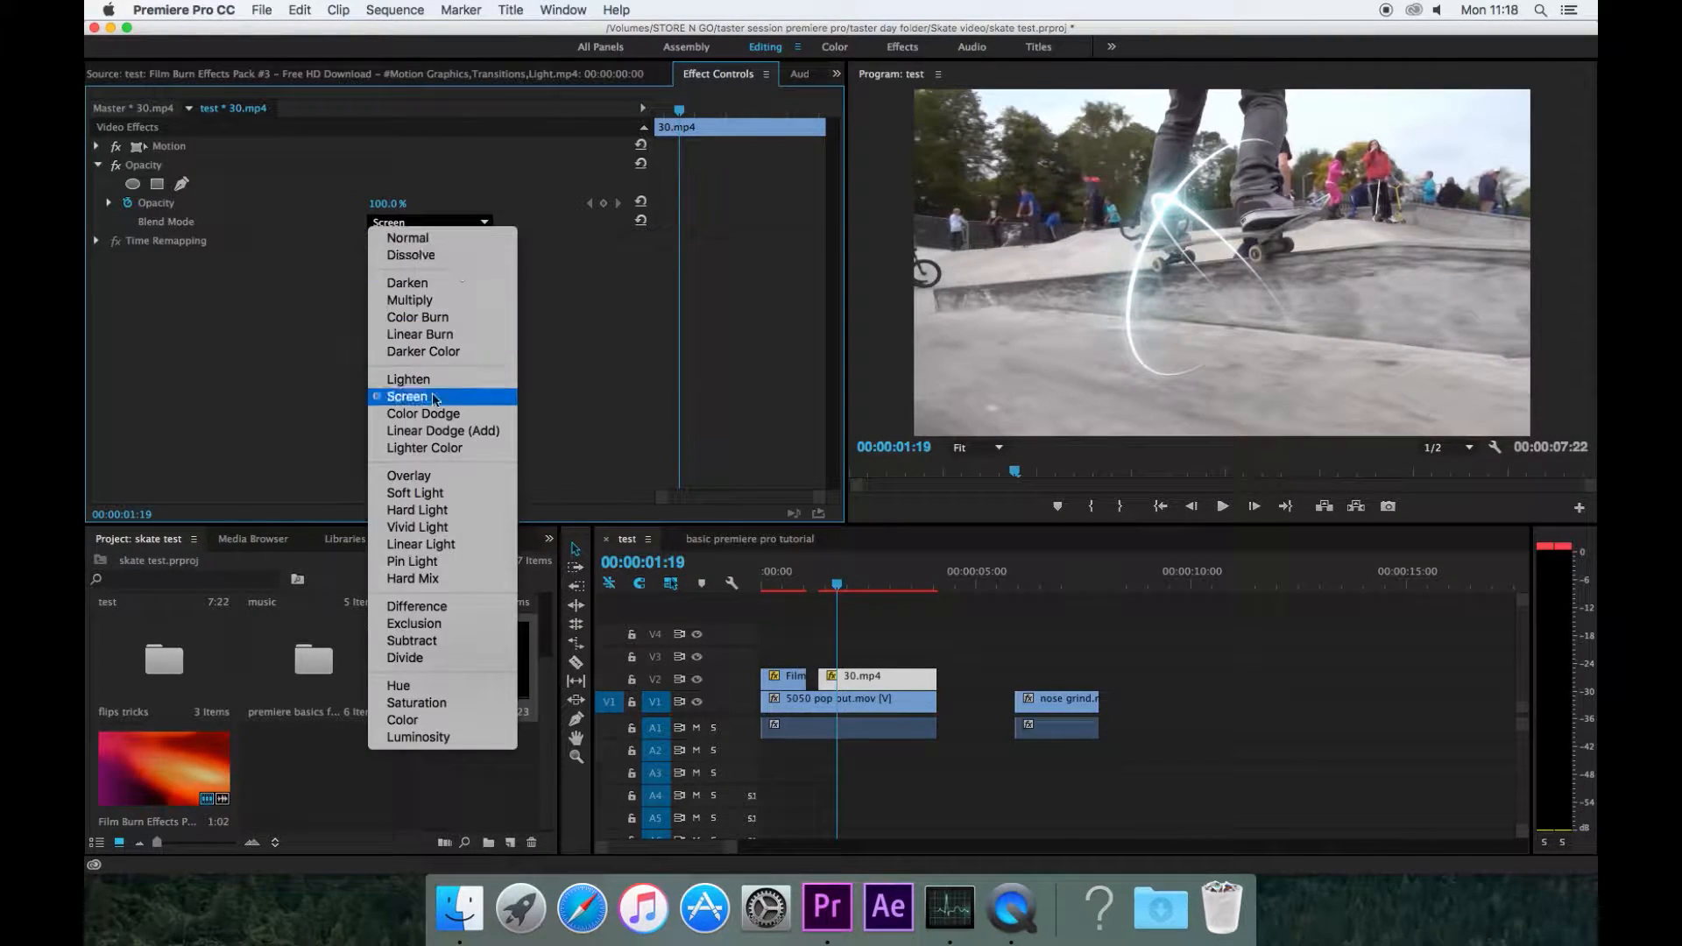
pyautogui.click(437, 414)
# Scrub back through the overlays to 00:00:00:09 and delete the film burn and 30.mp4 clips from V2.
pyautogui.moveTo(837, 592); pyautogui.dragTo(859, 594)
pyautogui.moveTo(867, 594); pyautogui.dragTo(776, 613)
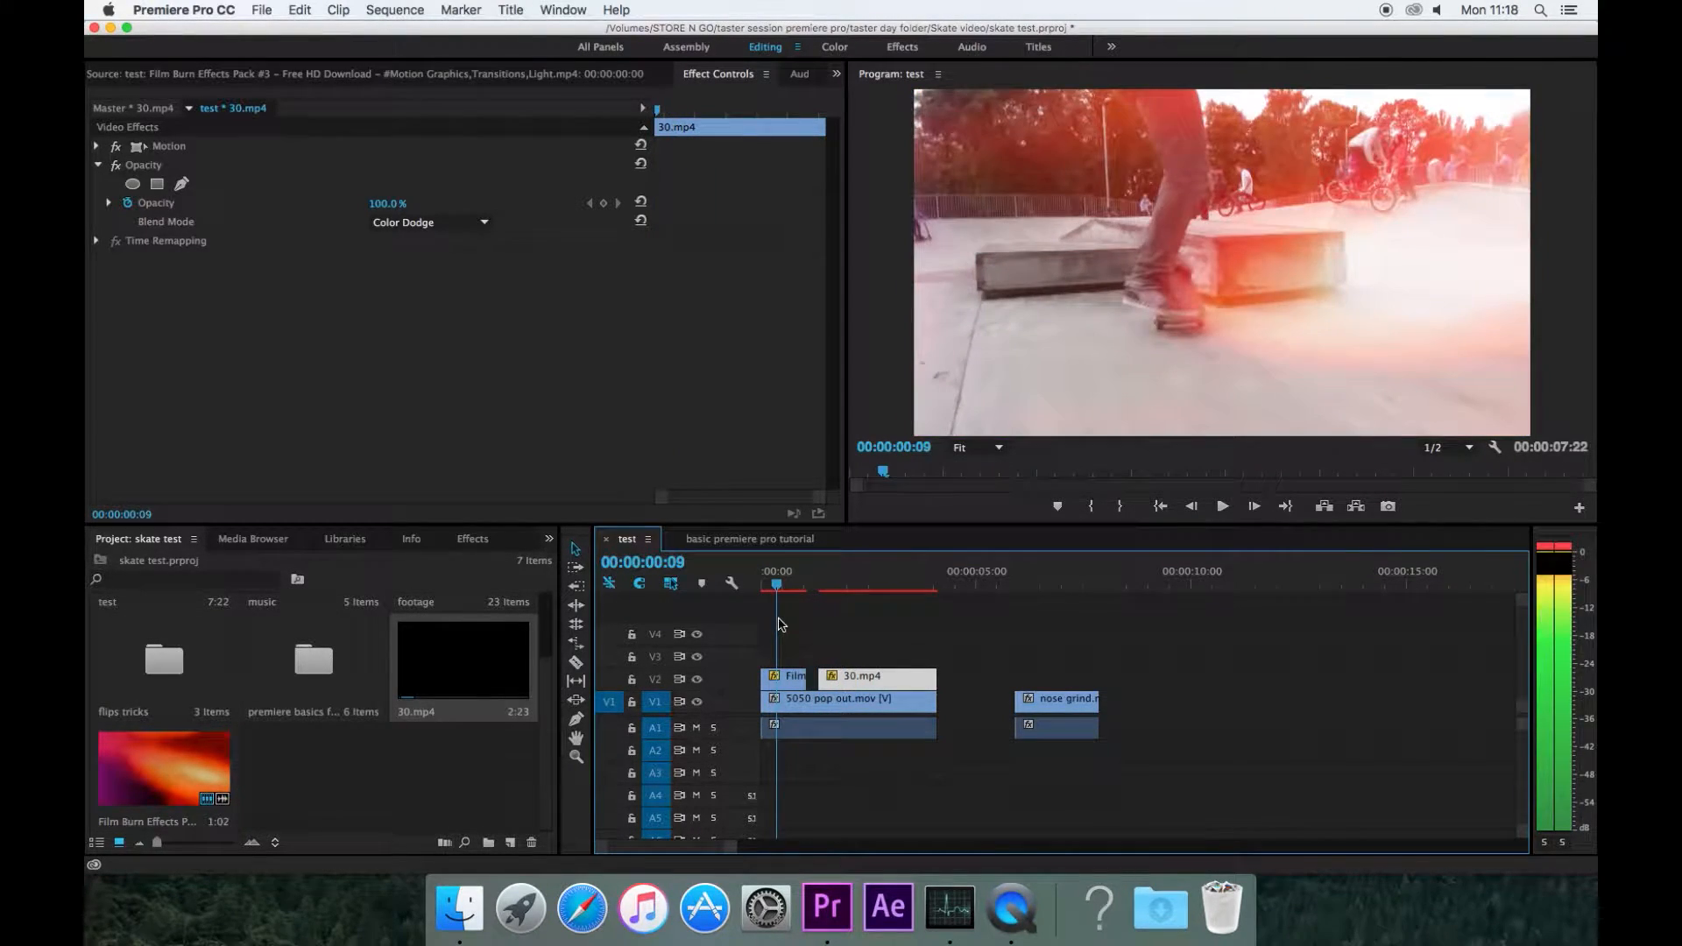
pyautogui.moveTo(891, 644); pyautogui.dragTo(779, 685)
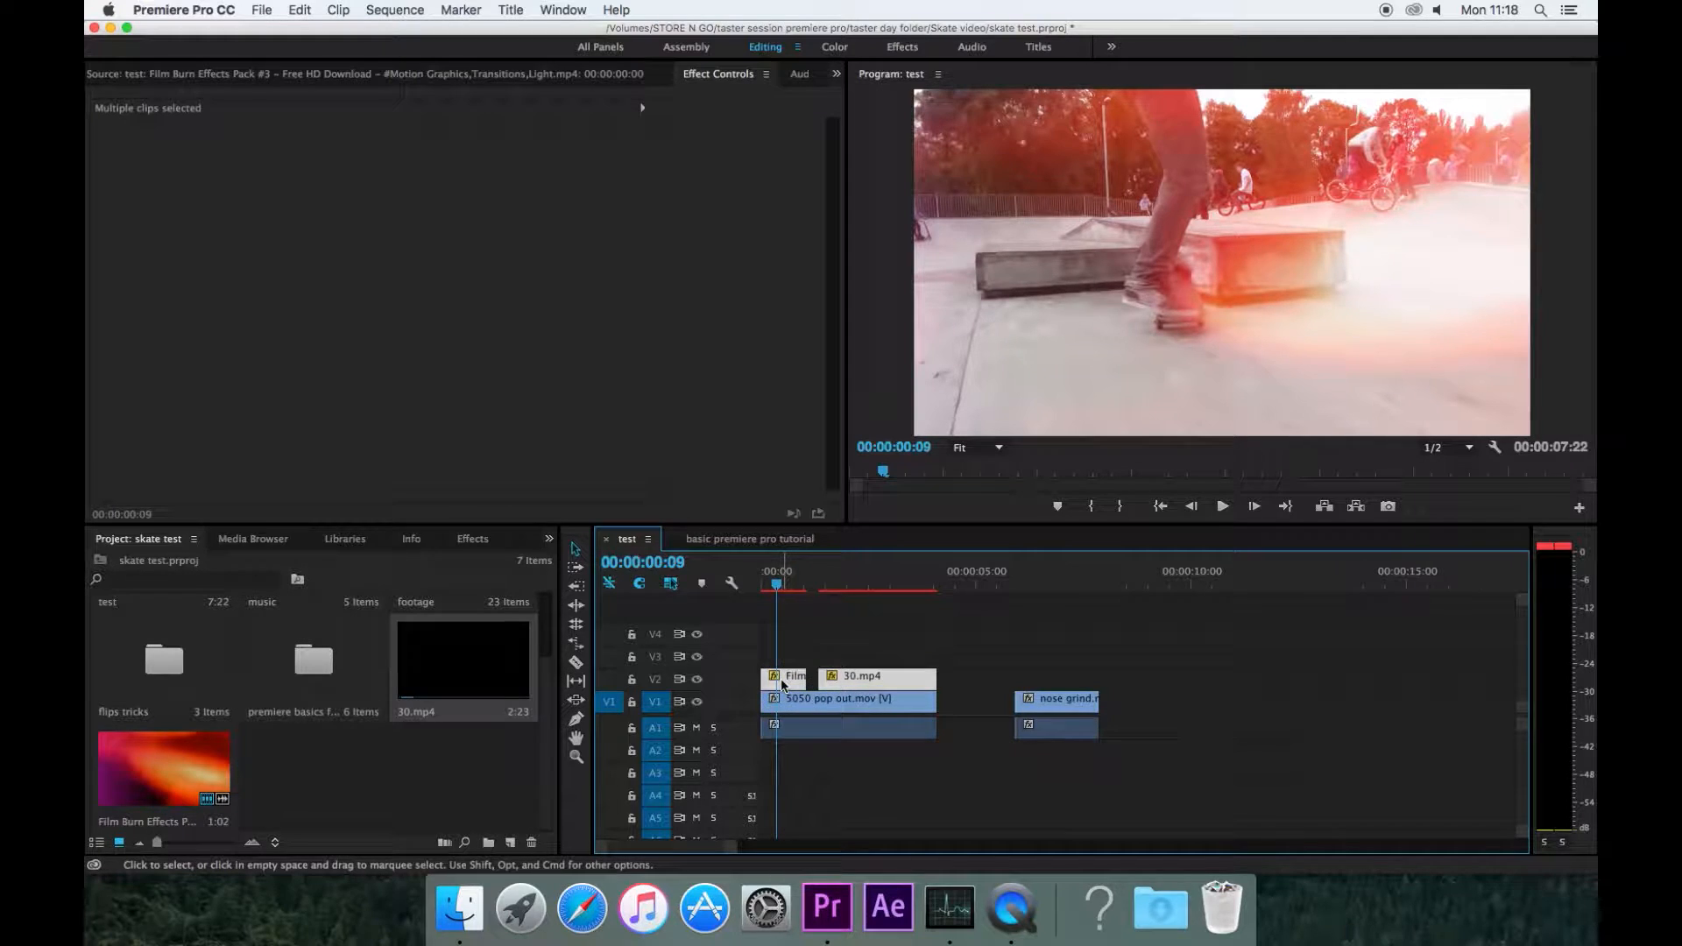
pyautogui.press('Delete')
# Load the 5050 pop out.mov clip as source and place a video-only copy on V2 directly above the original.
pyautogui.click(847, 709)
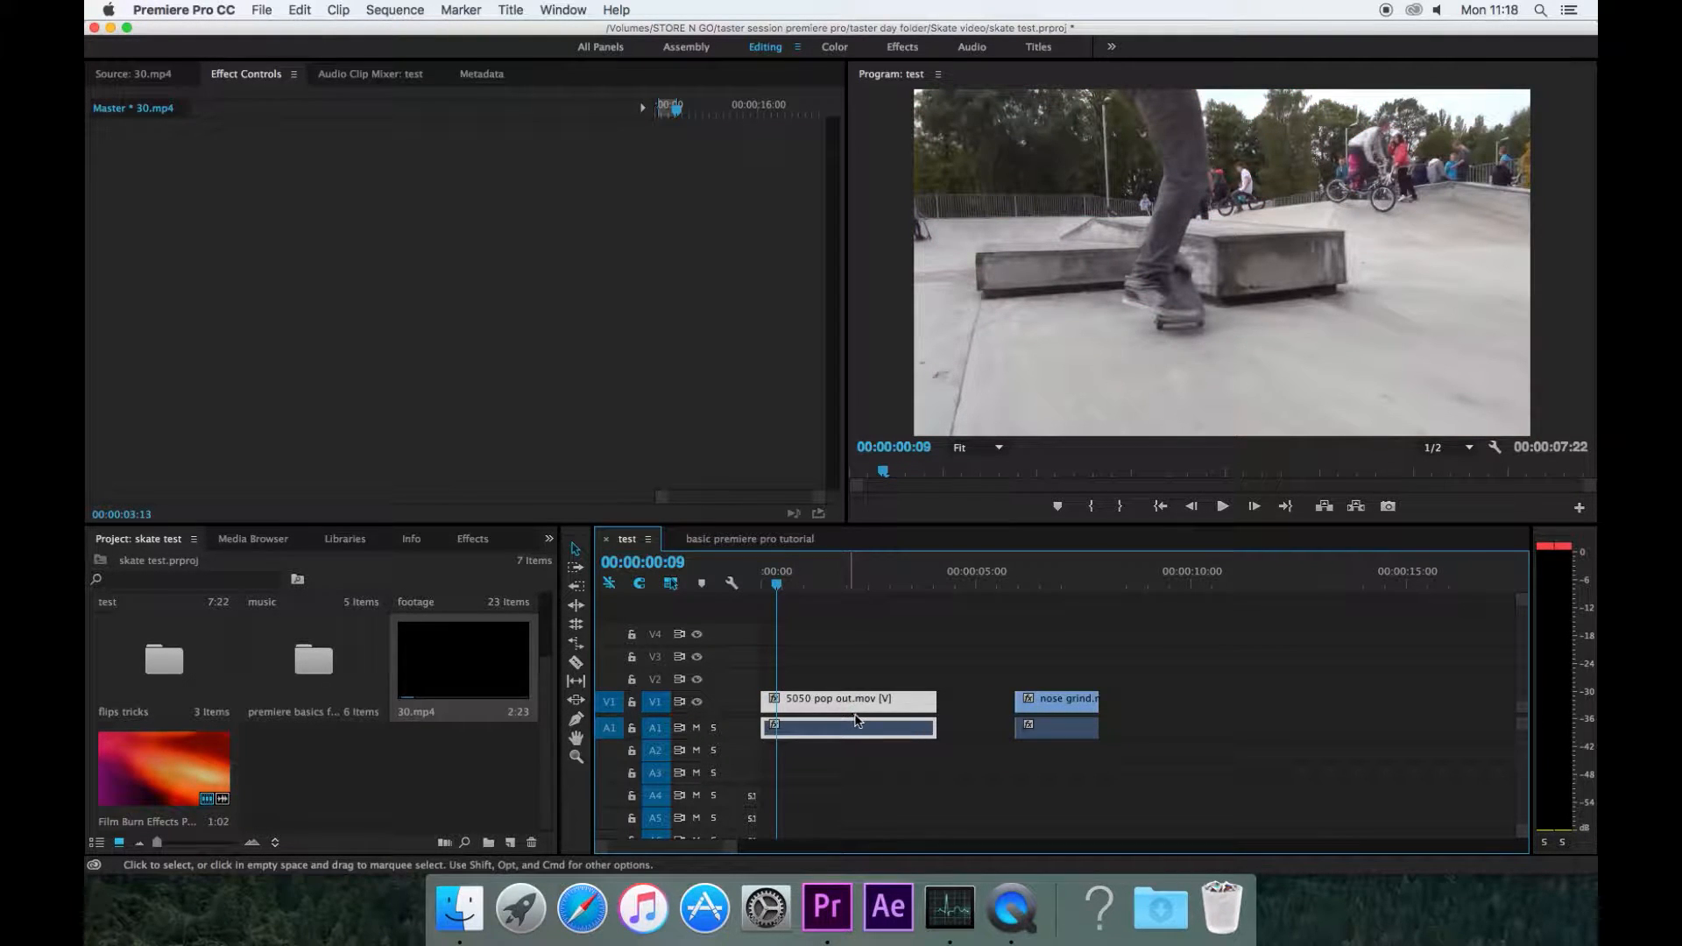
pyautogui.doubleClick(854, 706)
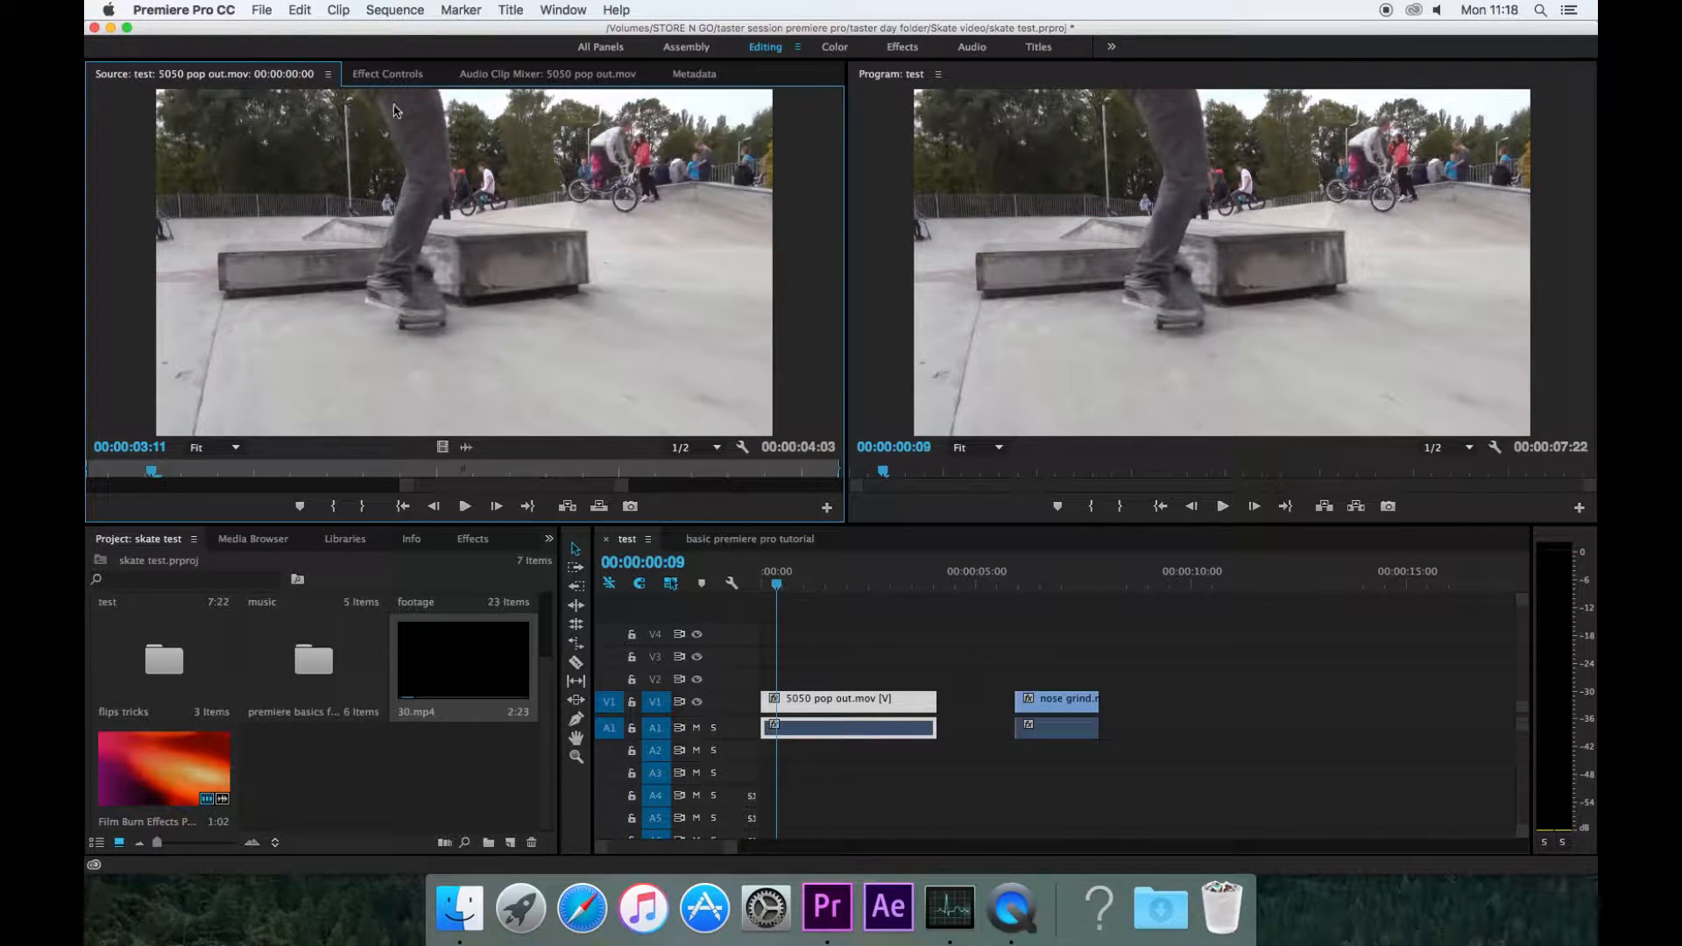
pyautogui.click(394, 77)
pyautogui.click(267, 74)
pyautogui.moveTo(455, 453); pyautogui.dragTo(823, 708)
pyautogui.click(716, 359)
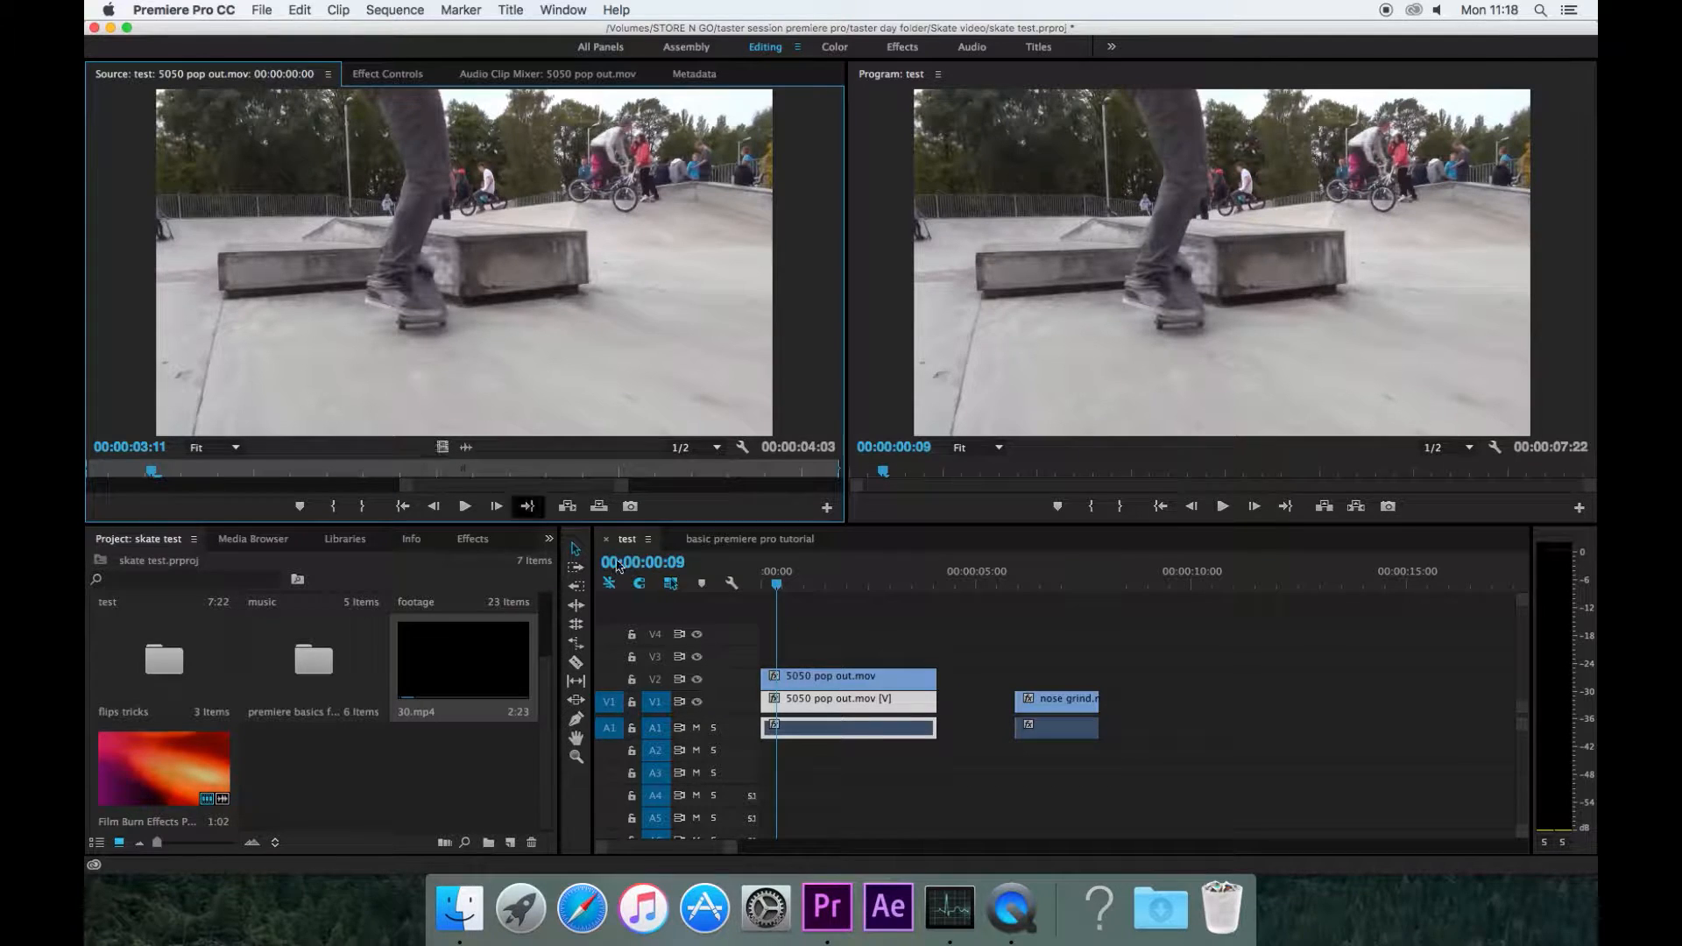
# Move the playhead to 00:00:01:04 and set the blend mode of the 5050 pop out.mov copy on V2 to Screen.
pyautogui.click(845, 682)
pyautogui.click(810, 577)
pyautogui.click(841, 701)
pyautogui.doubleClick(850, 676)
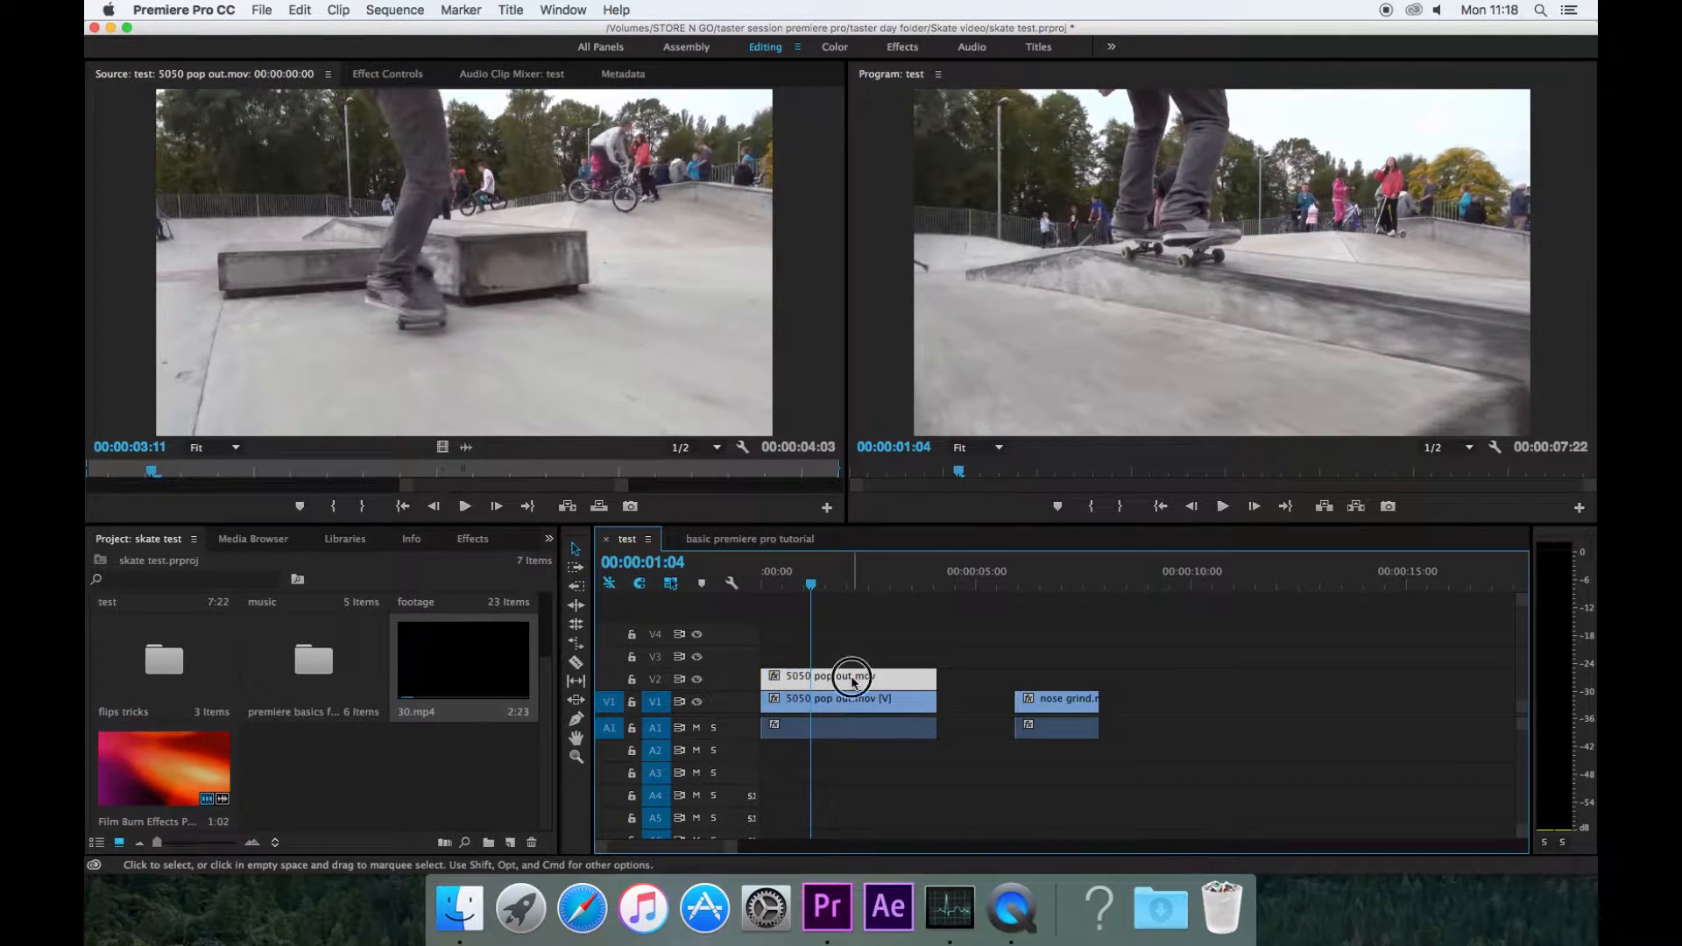
pyautogui.click(399, 77)
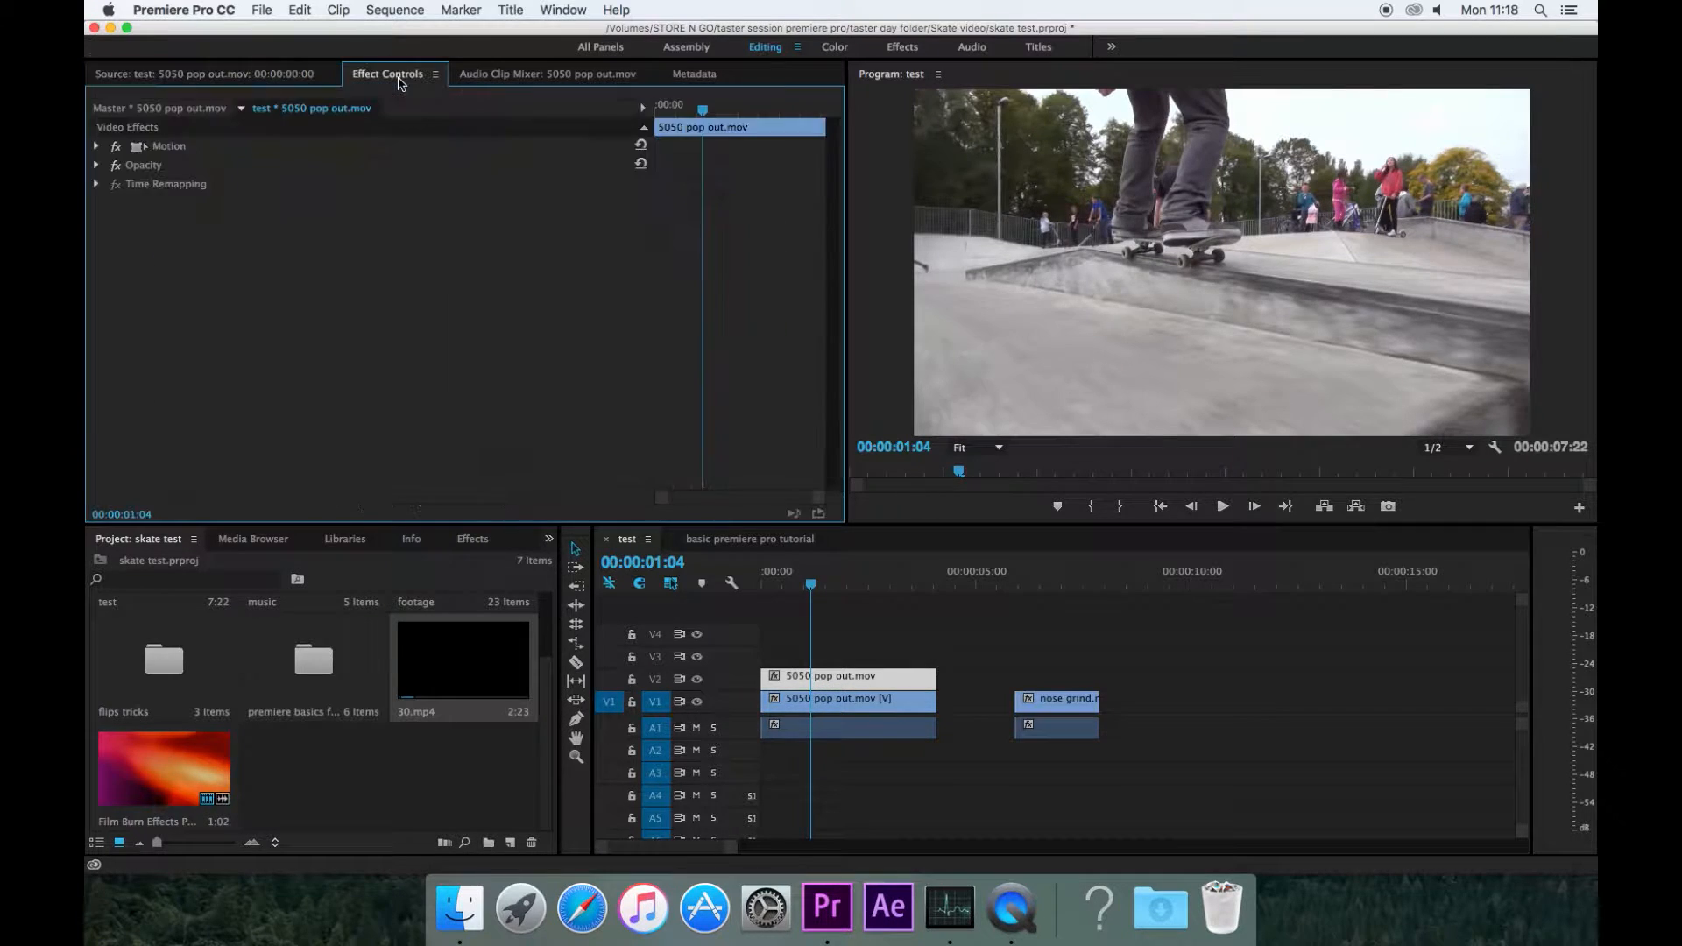
pyautogui.click(97, 164)
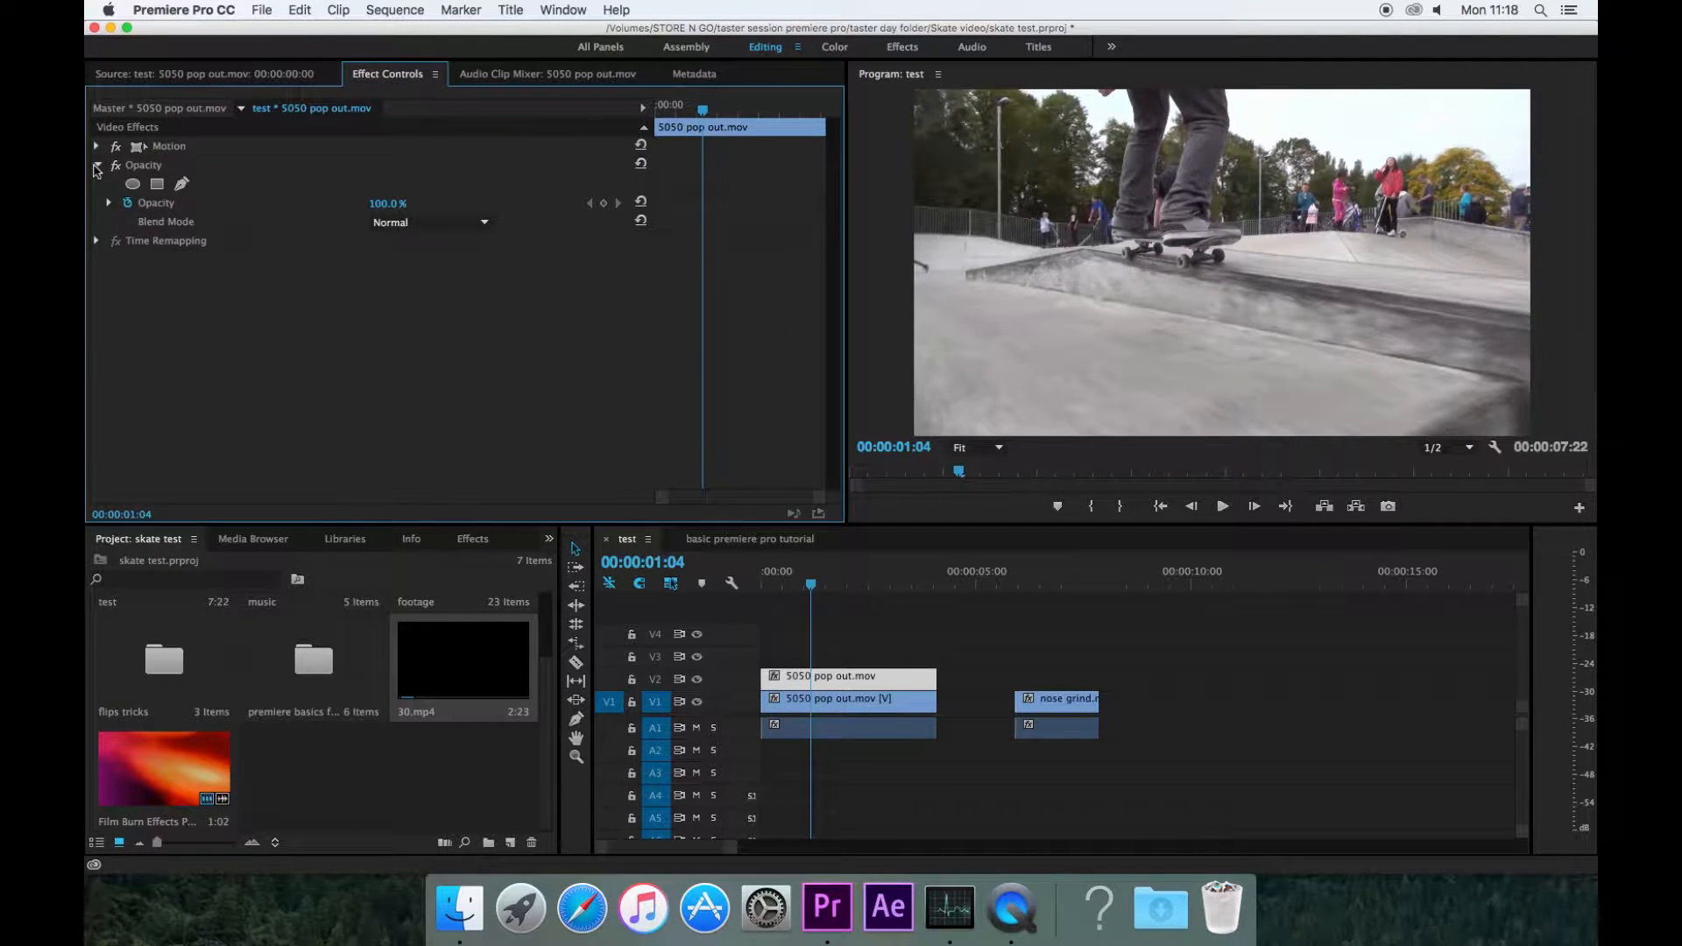
pyautogui.click(431, 221)
pyautogui.click(453, 396)
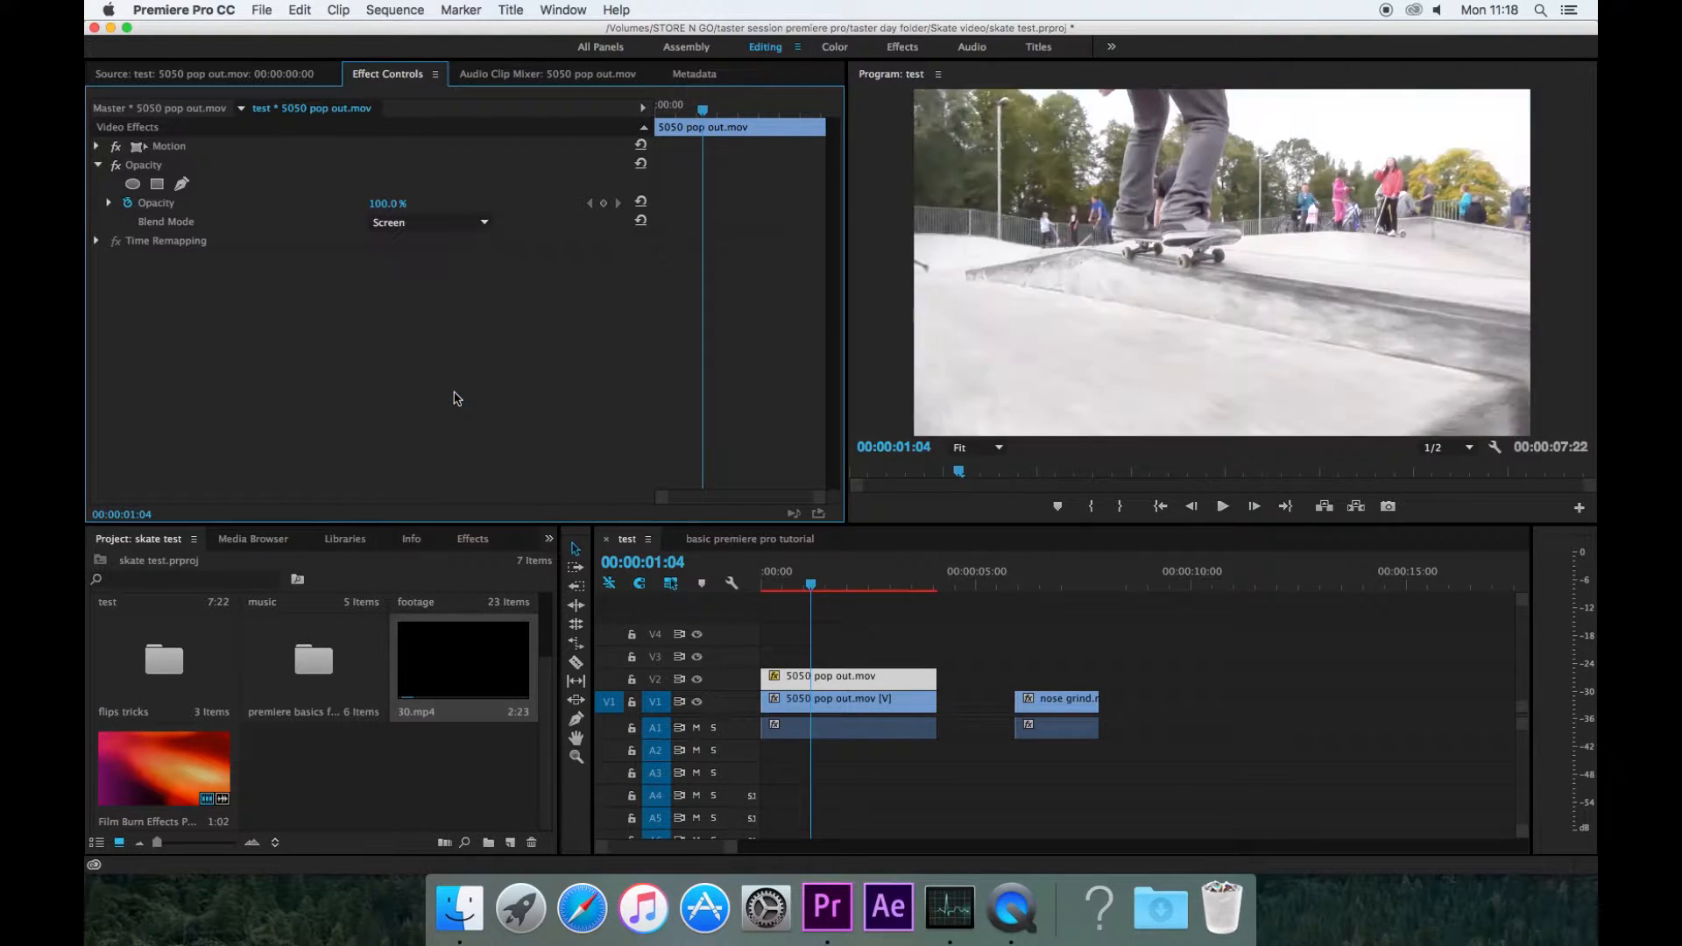
# Set the V2 copy's blend mode to Multiply, also trying Color Burn and Darken for comparison.
pyautogui.click(456, 223)
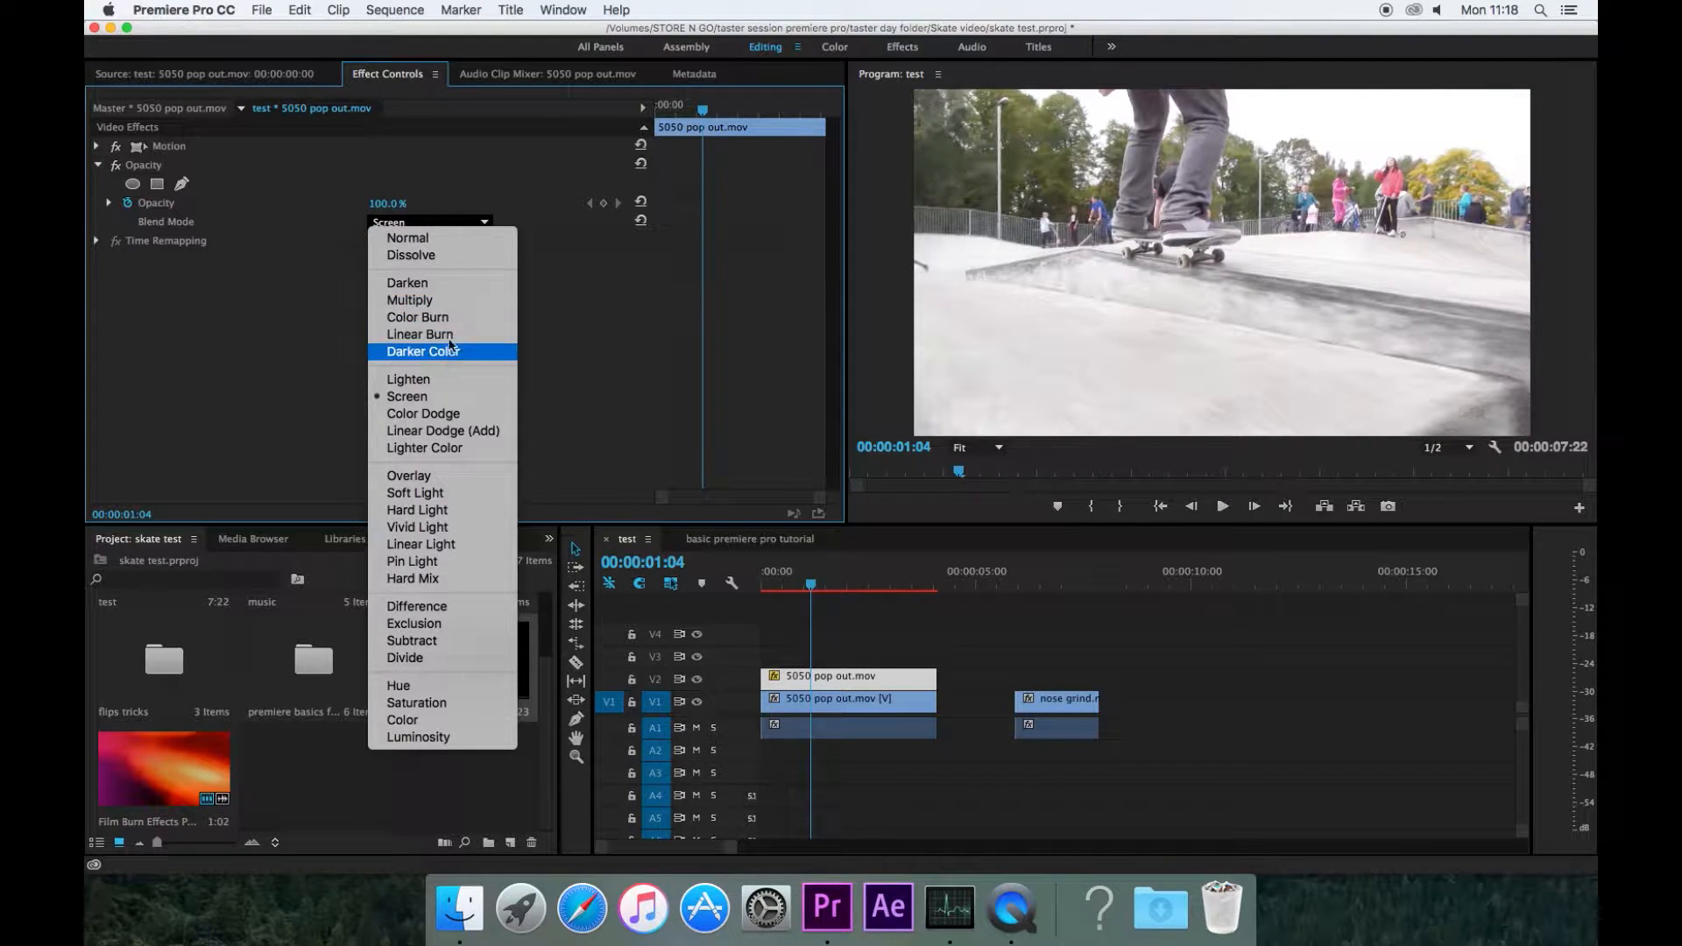
pyautogui.click(442, 301)
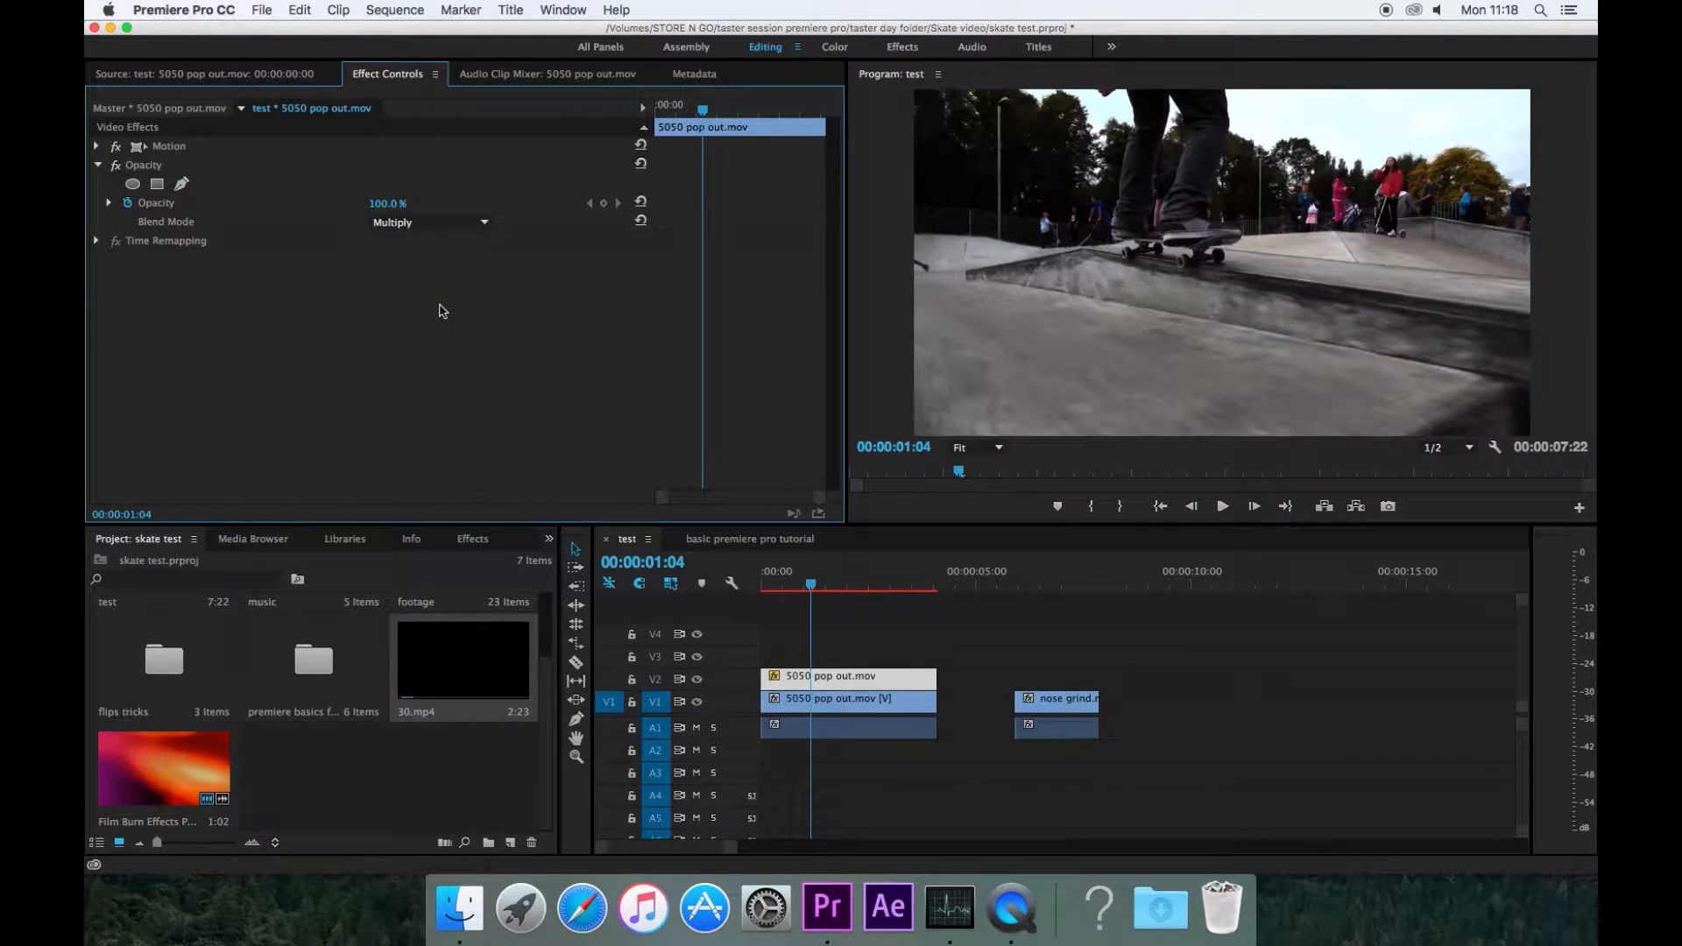
pyautogui.click(440, 224)
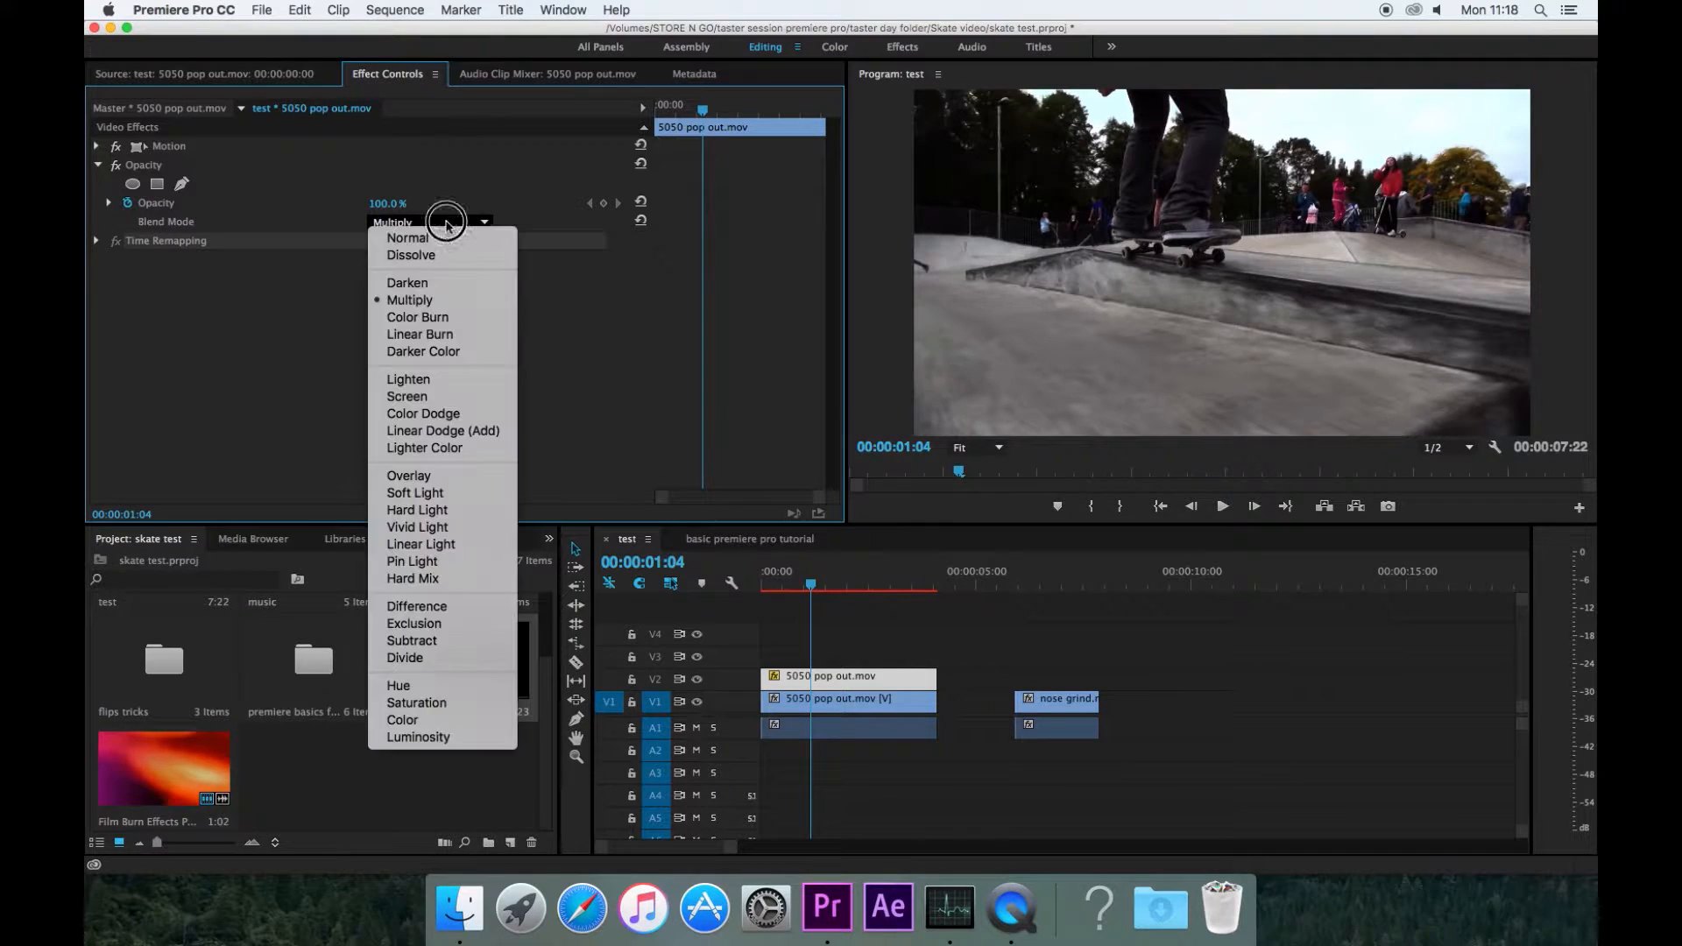
pyautogui.click(437, 319)
pyautogui.click(454, 224)
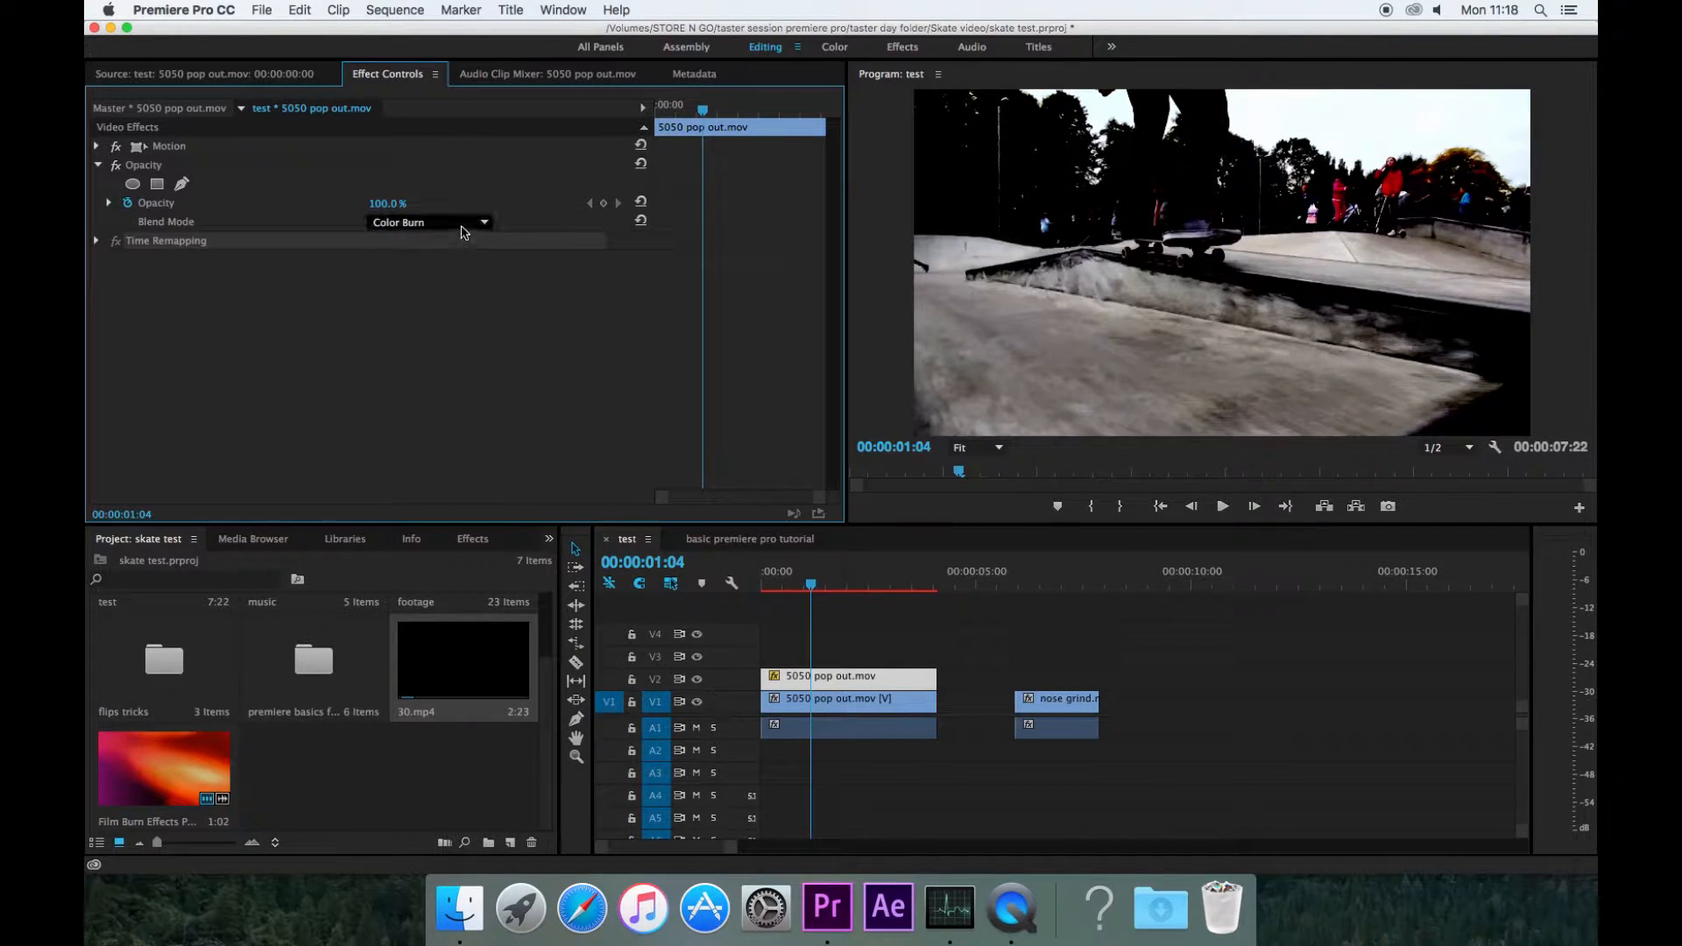
pyautogui.click(441, 282)
pyautogui.click(438, 225)
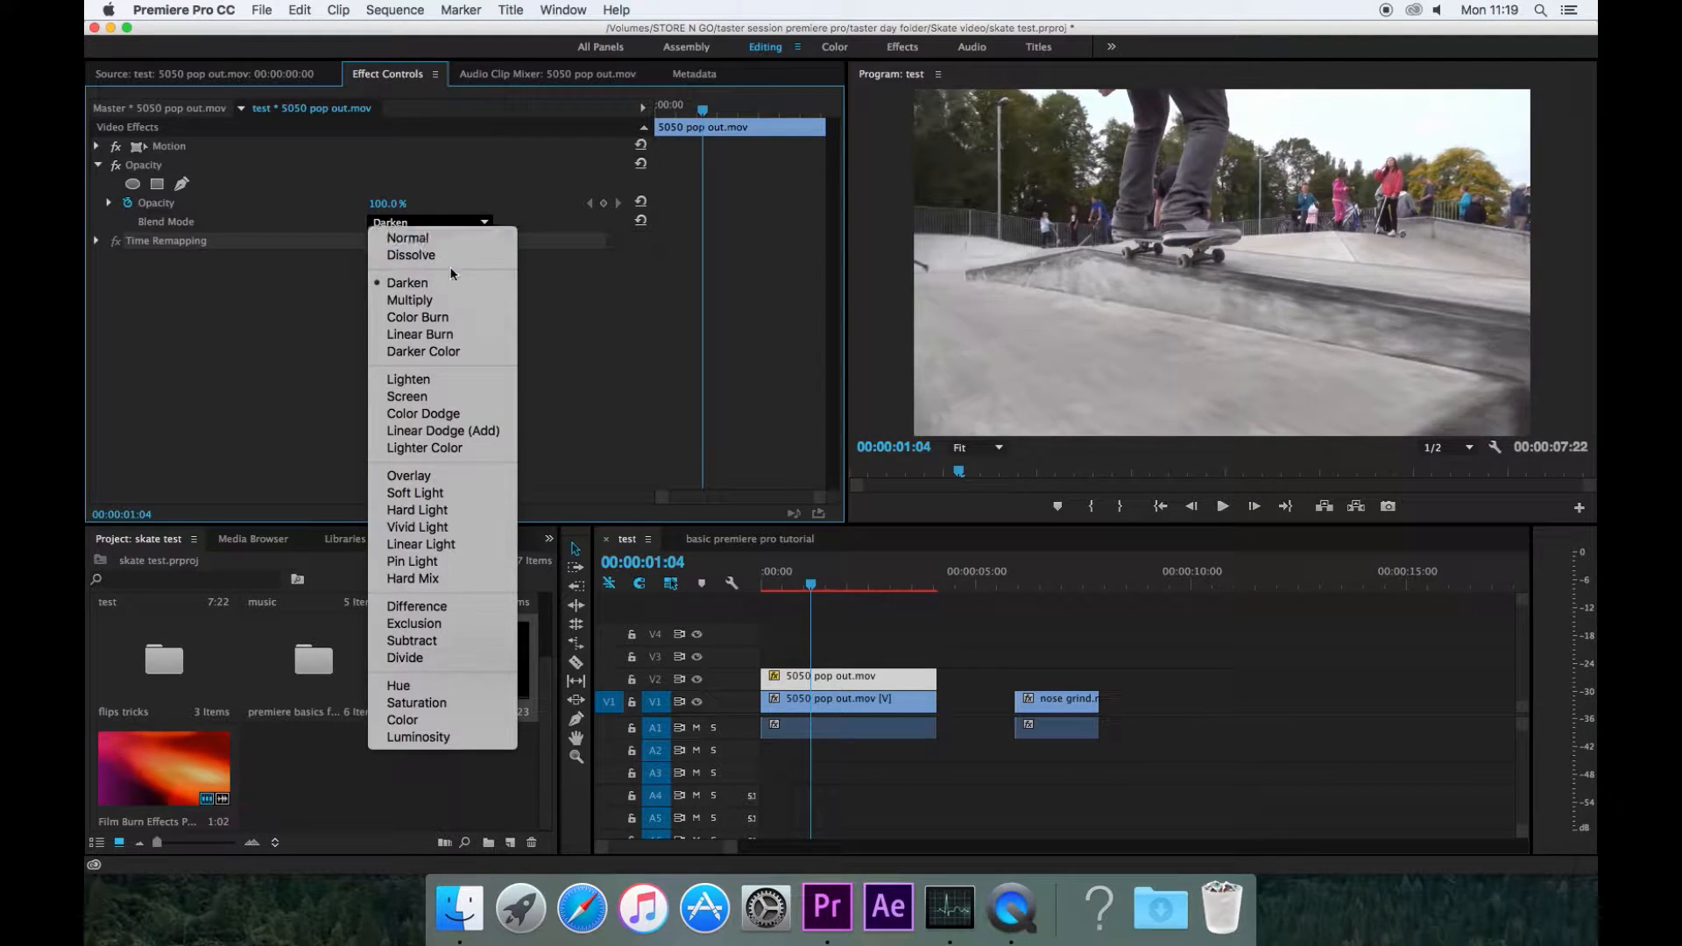
pyautogui.click(445, 301)
# Reduce the V2 copy's opacity to 36% with the playhead at 00:00:00:24.
pyautogui.moveTo(812, 584)
pyautogui.mouseDown()
pyautogui.moveTo(846, 591)
pyautogui.moveTo(801, 589)
pyautogui.mouseUp()
pyautogui.click(835, 699)
pyautogui.click(841, 677)
pyautogui.moveTo(392, 204); pyautogui.dragTo(364, 204)
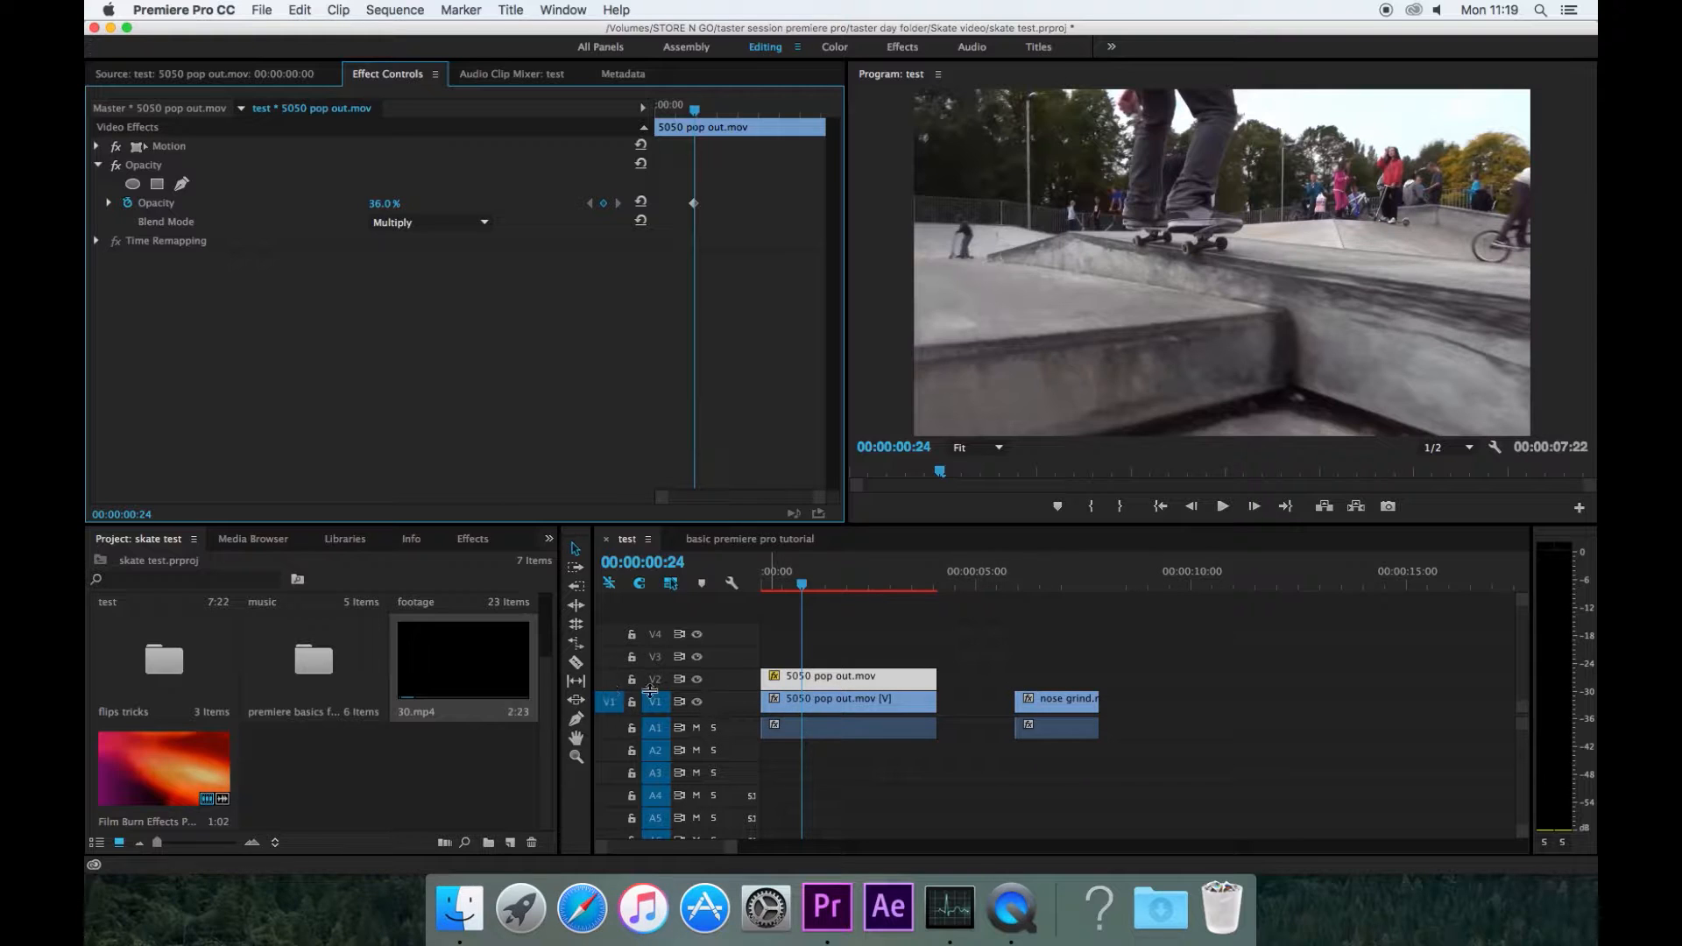
# Toggle the V2 track's visibility repeatedly to compare the footage with and without the Multiply copy.
pyautogui.click(698, 682)
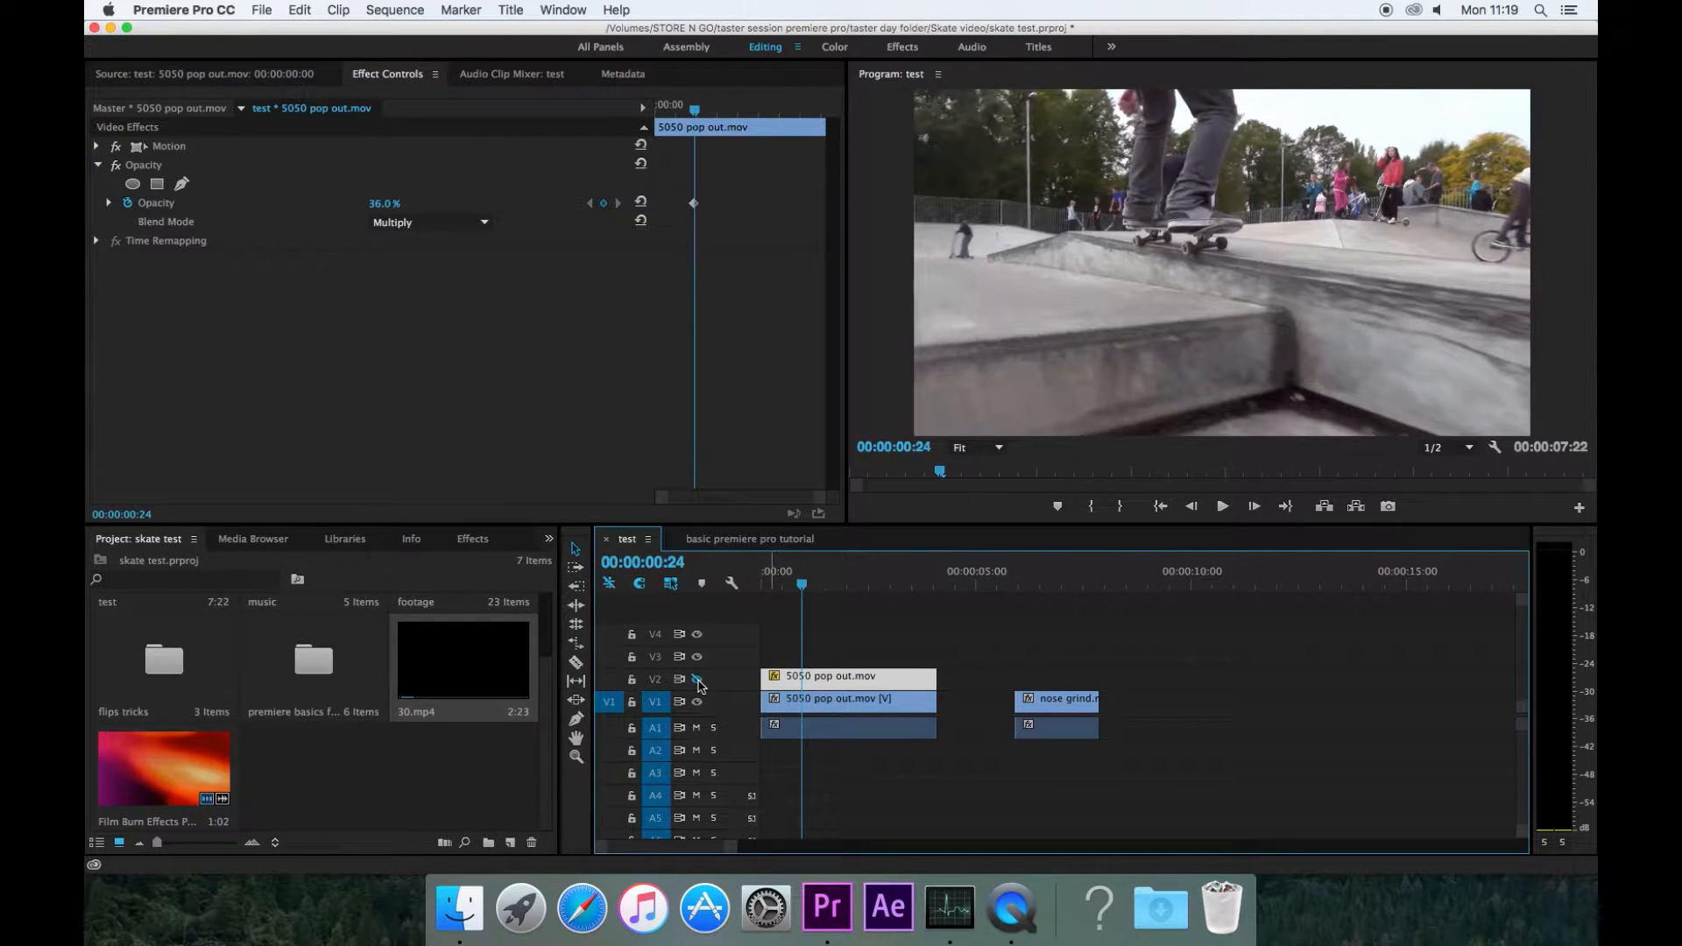
pyautogui.click(698, 682)
pyautogui.click(698, 681)
pyautogui.click(698, 682)
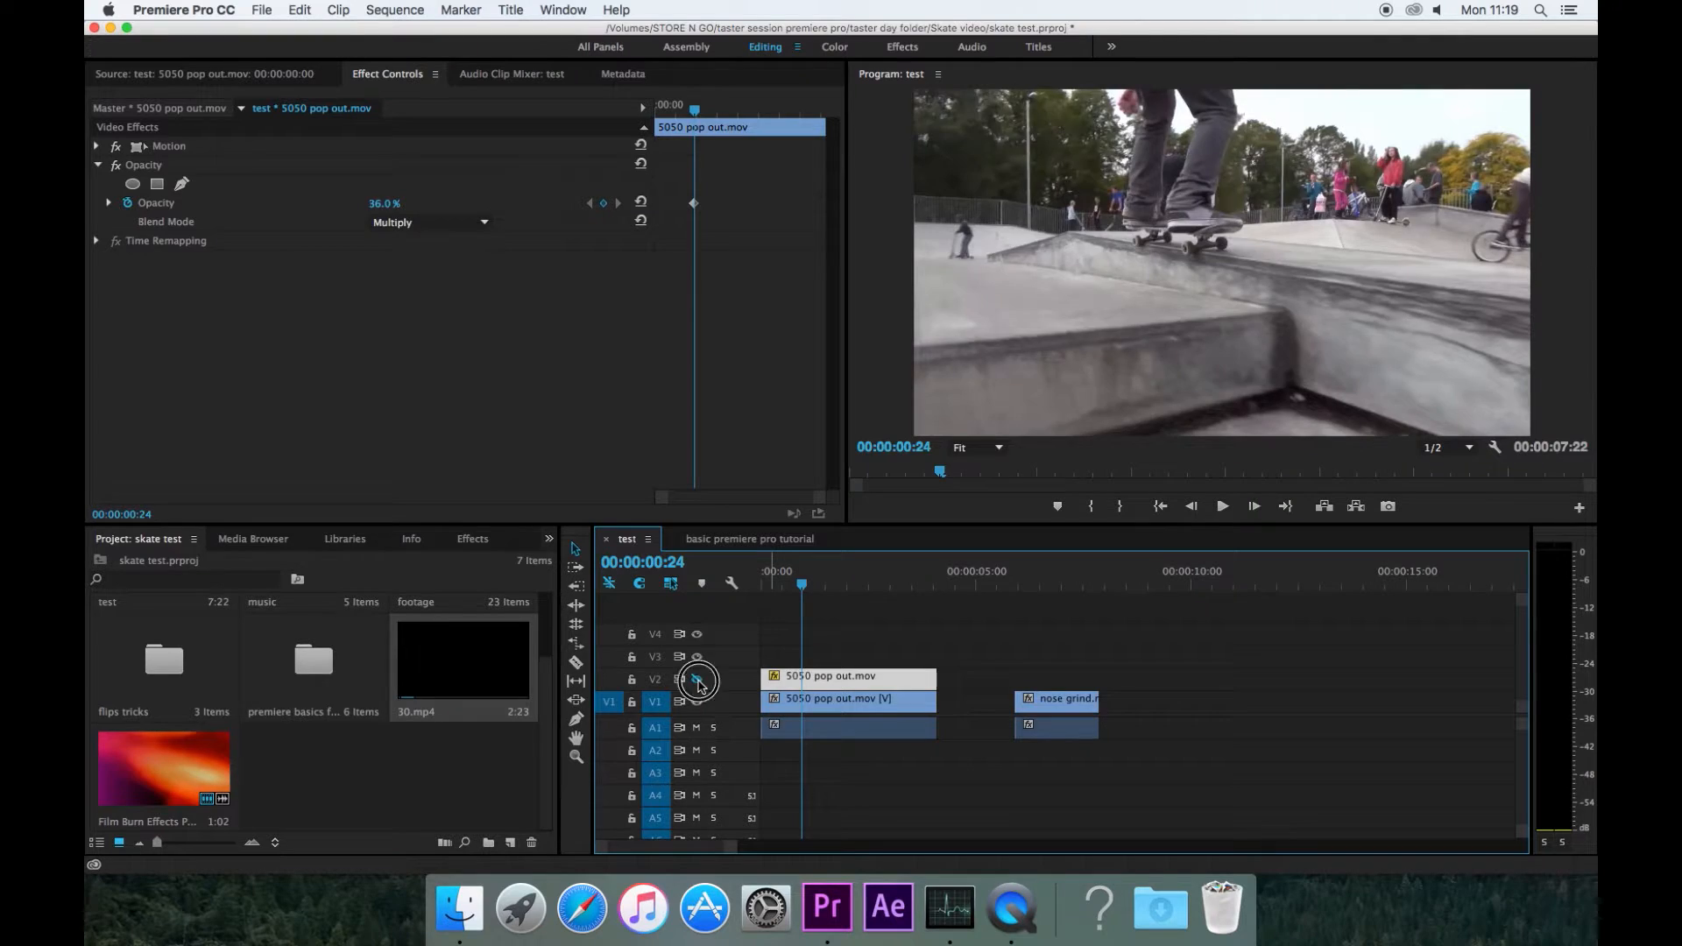